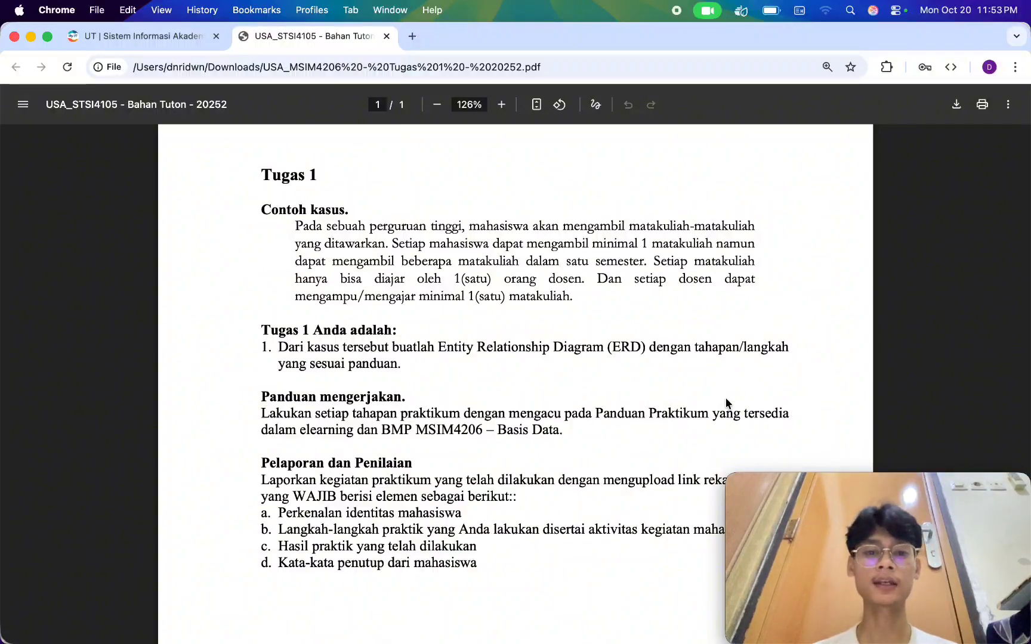
# Read the case description under "Contoh kasus" in the assignment PDF to identify the entities and their relationships.
pyautogui.moveTo(296, 227); pyautogui.dragTo(574, 303)
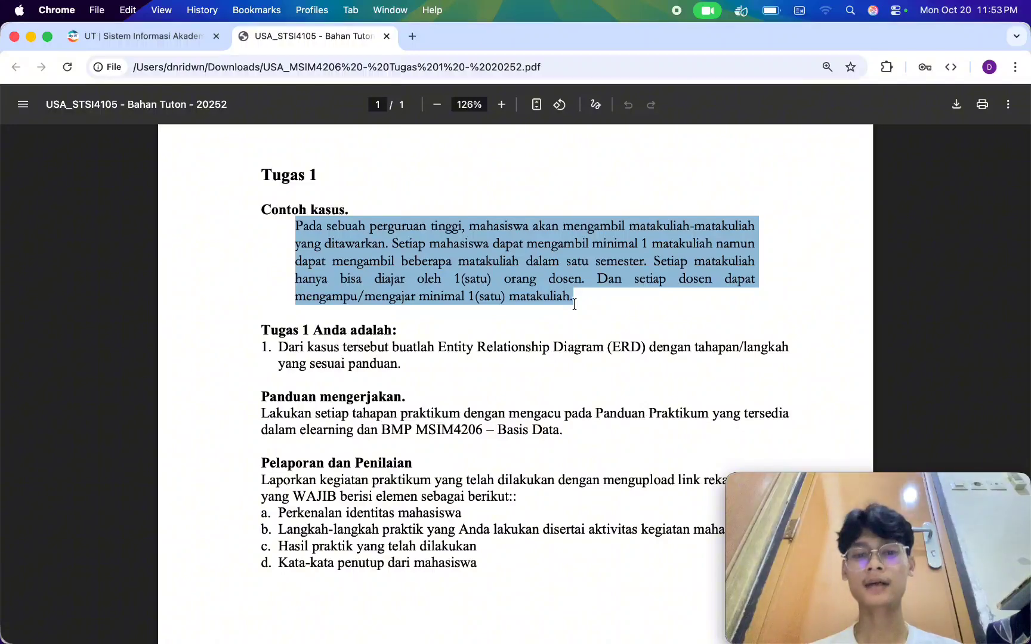
pyautogui.click(574, 304)
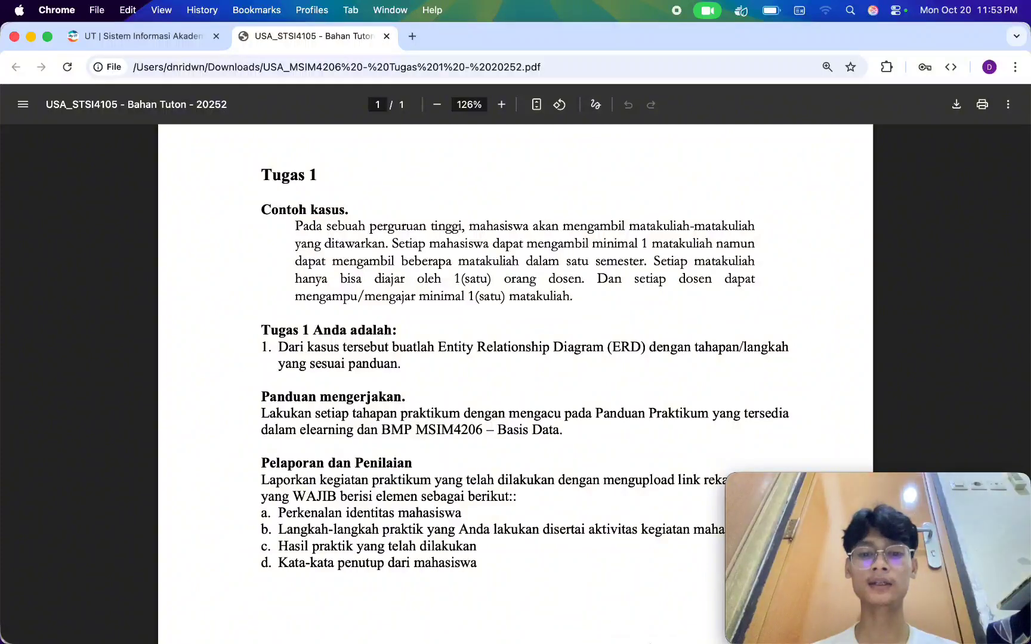
# Switch to yEd and add a plain entity labelled "Mahasiswa" to the empty canvas.
pyautogui.moveTo(650, 617)
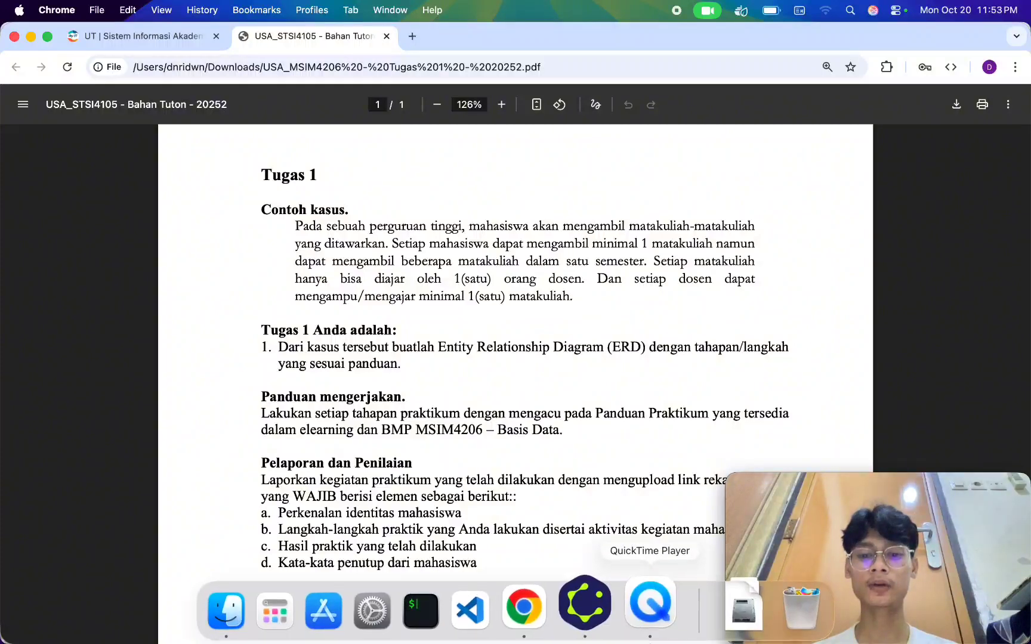
pyautogui.click(611, 627)
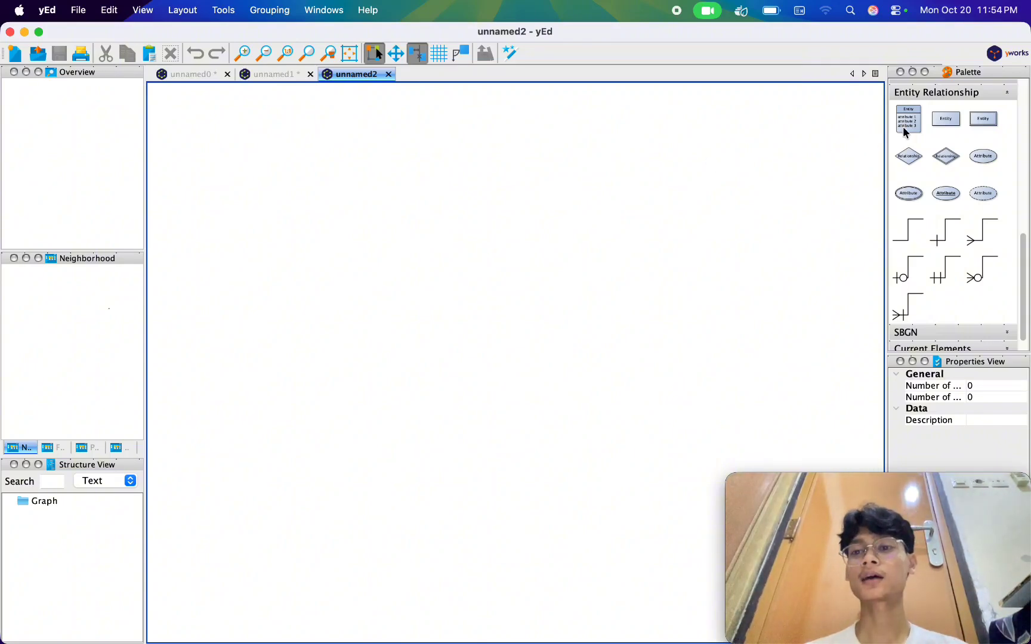
pyautogui.click(943, 120)
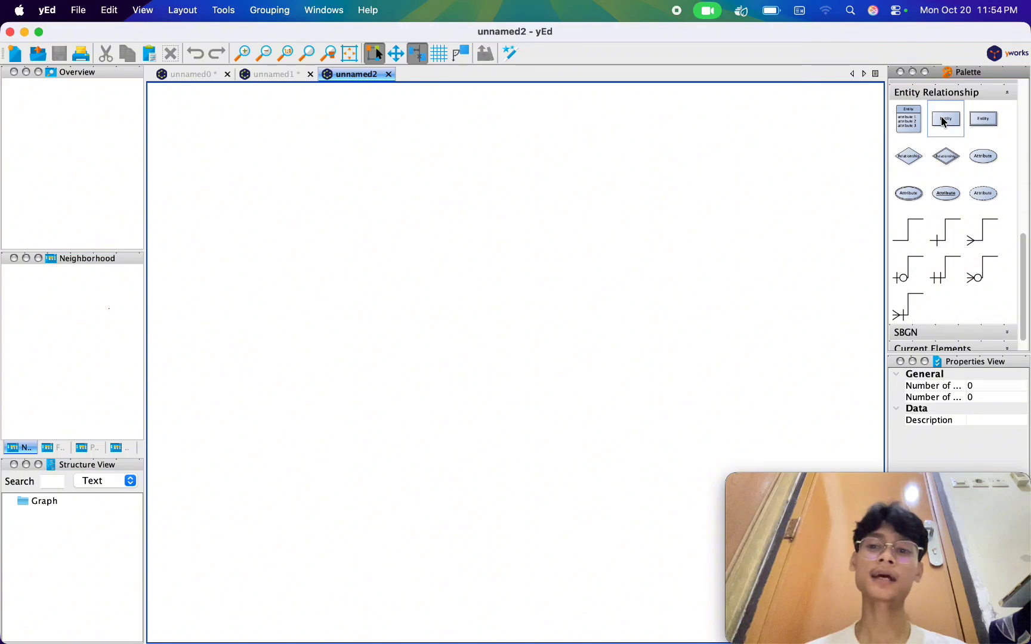
pyautogui.moveTo(953, 125); pyautogui.dragTo(296, 309)
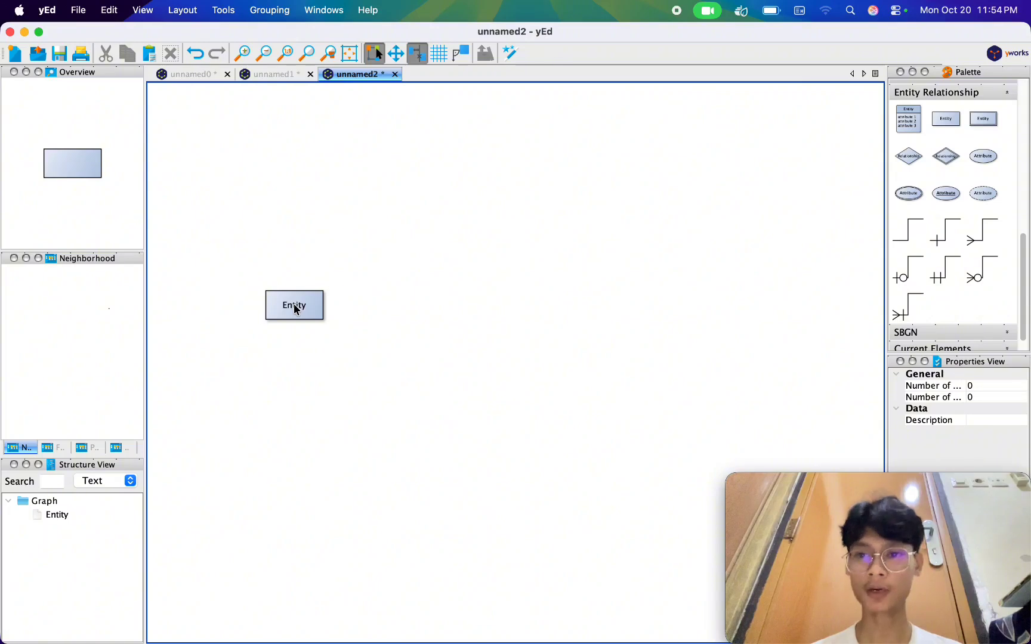
pyautogui.doubleClick(296, 309)
pyautogui.write('Mahasiswa')
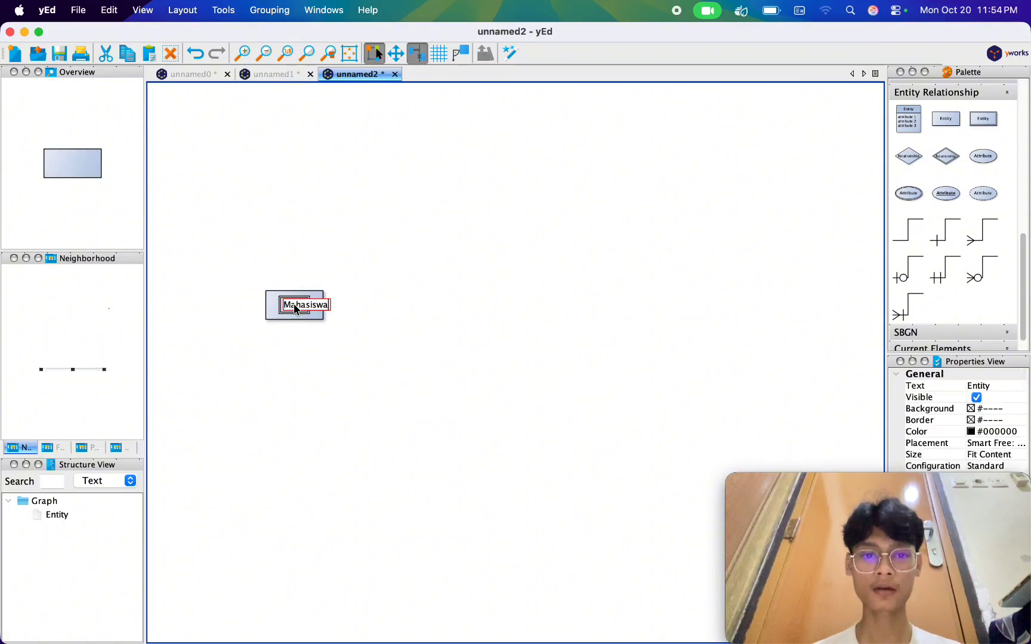
pyautogui.press('Return')
pyautogui.click(439, 347)
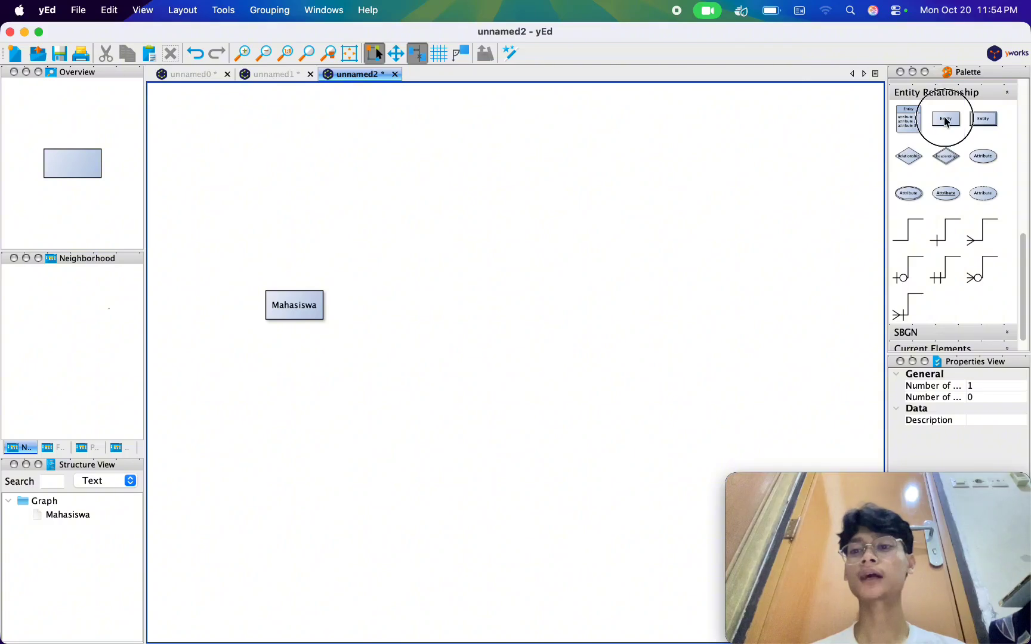
# Add a second plain entity labelled "Matakuliah" level with Mahasiswa, to its right.
pyautogui.moveTo(945, 123); pyautogui.dragTo(531, 308)
pyautogui.doubleClick(531, 308)
pyautogui.write('Matakuli')
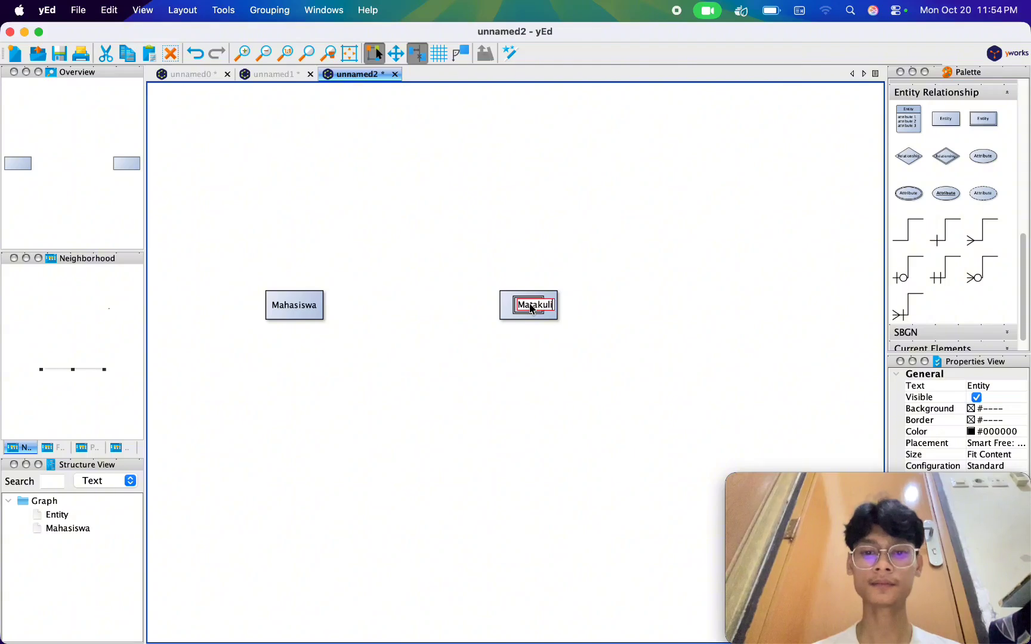
pyautogui.write('ah')
pyautogui.press('Return')
pyautogui.click(635, 336)
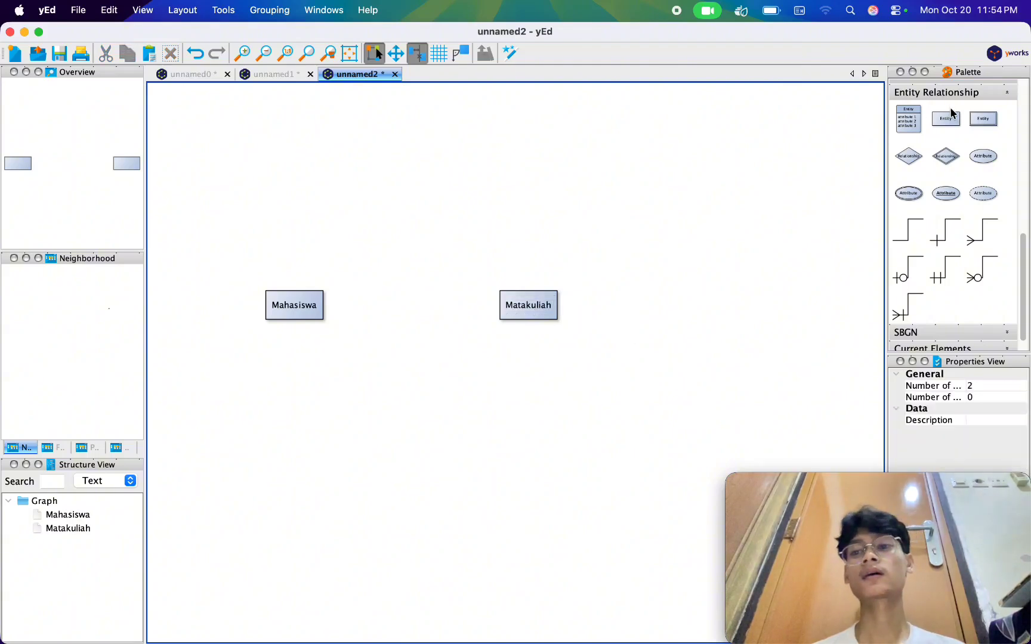
# Add a third plain entity labelled "Dosen" and align it in the same row, right of Matakuliah.
pyautogui.moveTo(952, 114); pyautogui.dragTo(839, 256)
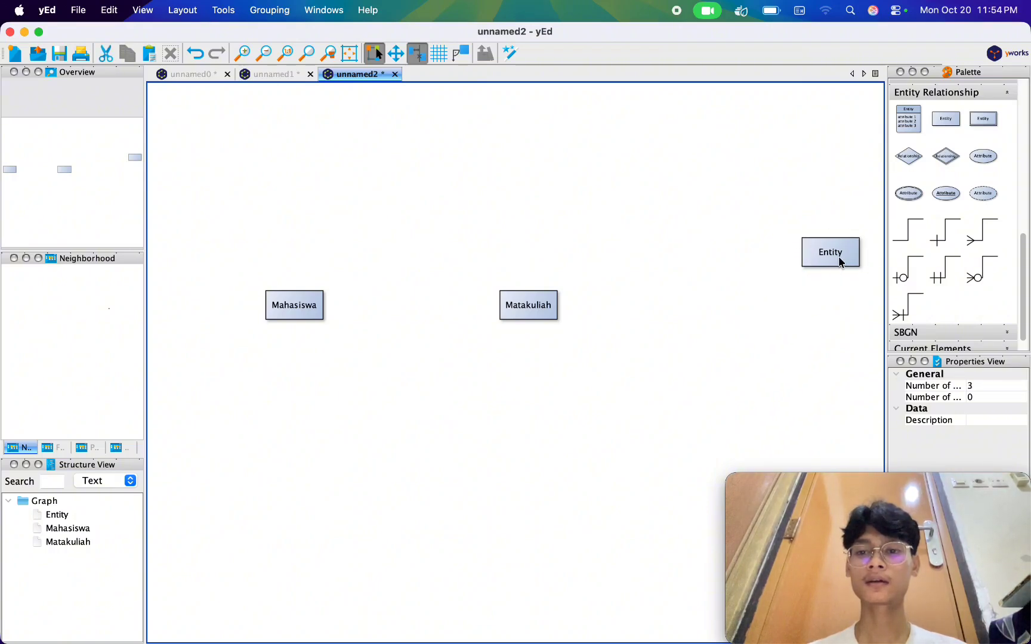
pyautogui.moveTo(840, 262); pyautogui.dragTo(759, 310)
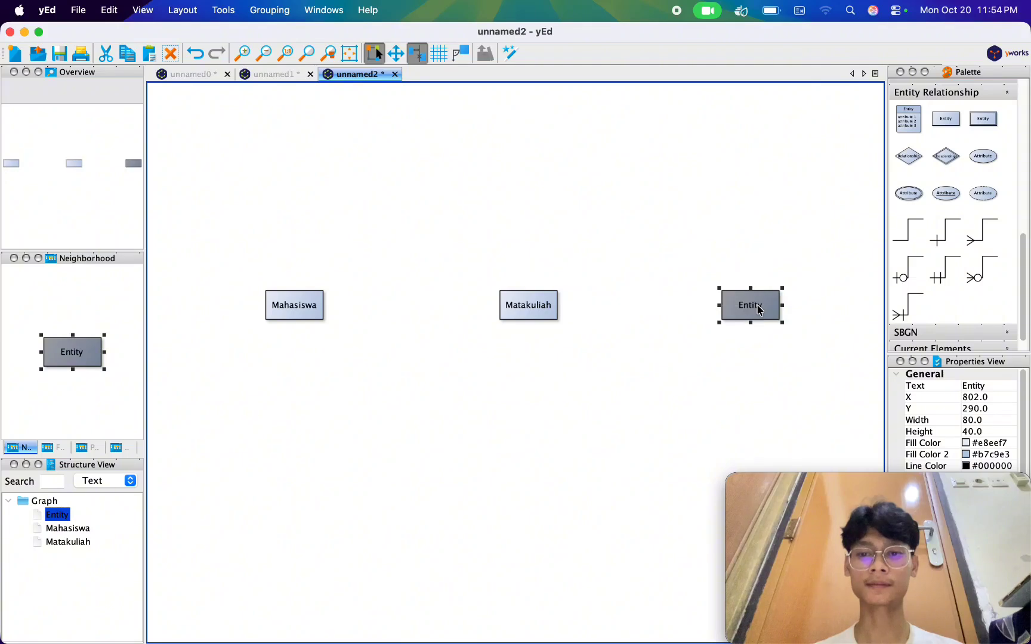
pyautogui.doubleClick(760, 310)
pyautogui.write('Dosen')
pyautogui.press('Return')
pyautogui.click(611, 368)
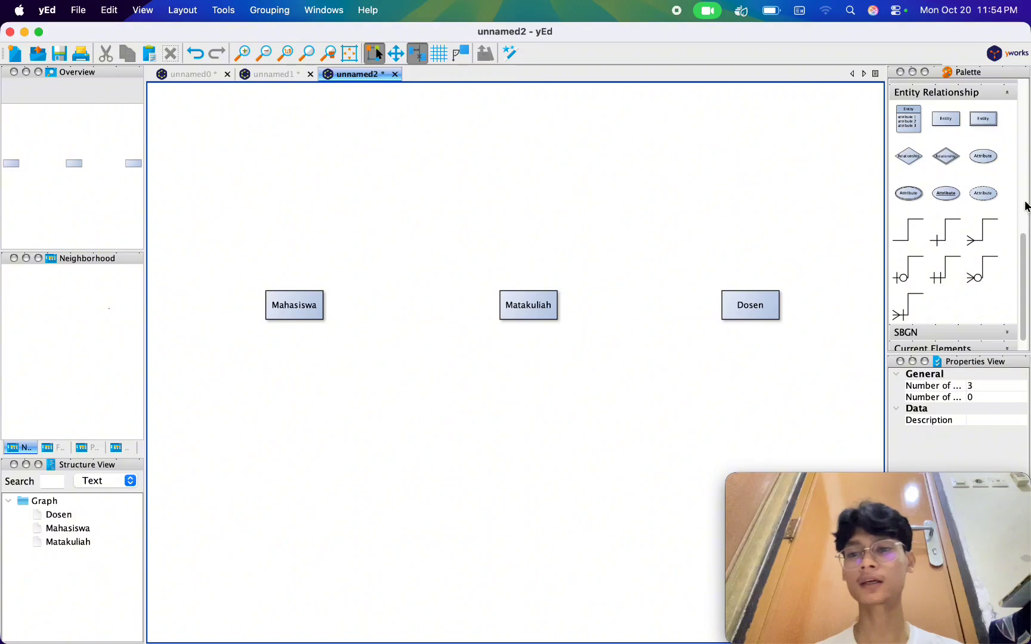
# Add a plain attribute ellipse labelled "NIM" above and slightly left of the Mahasiswa entity.
pyautogui.click(990, 159)
pyautogui.moveTo(991, 163); pyautogui.dragTo(248, 233)
pyautogui.doubleClick(249, 233)
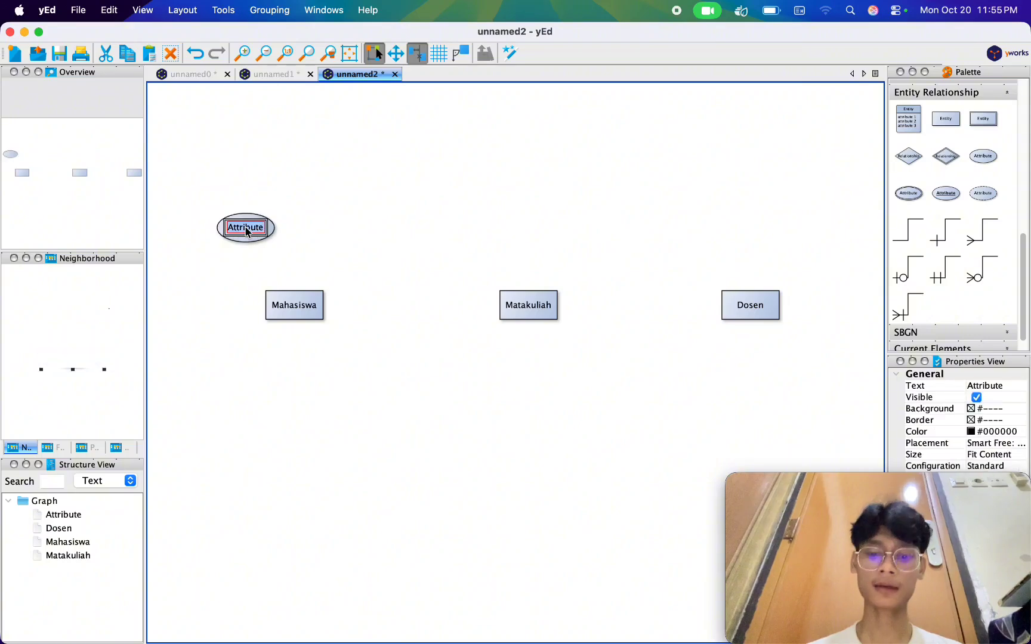
pyautogui.write('NIM')
pyautogui.press('Return')
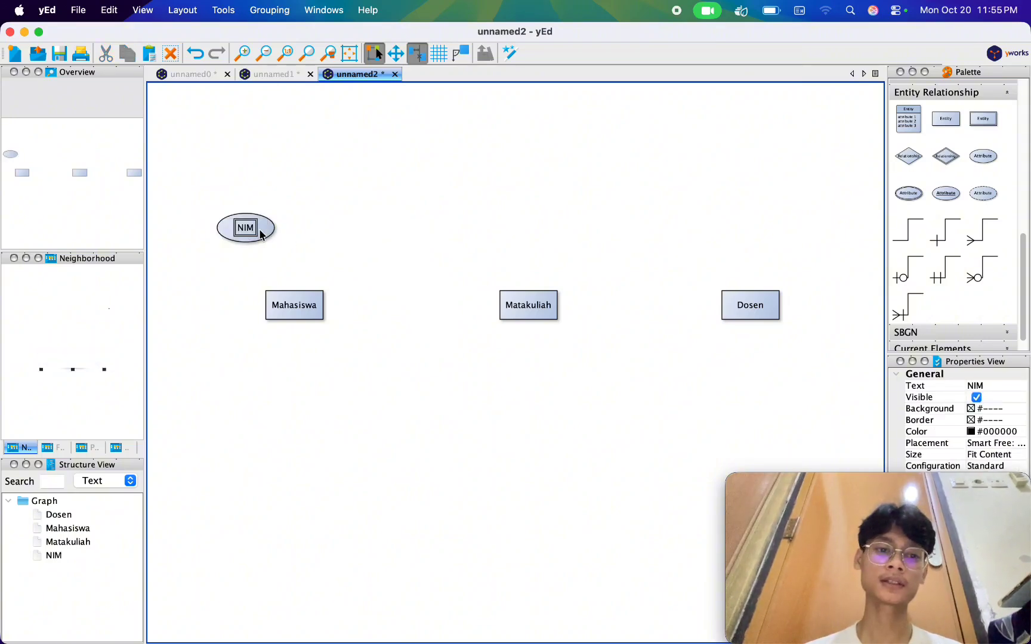
# Underline the label of the NIM attribute to mark it as the key.
pyautogui.click(257, 230)
pyautogui.moveTo(883, 480); pyautogui.dragTo(703, 480)
pyautogui.scroll(-5, 985, 586)
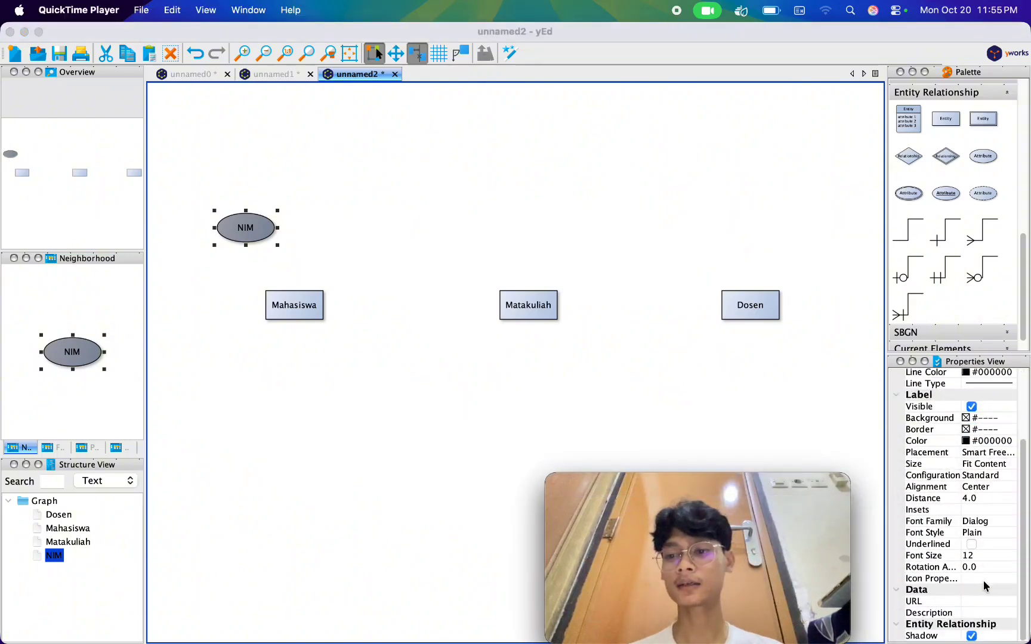
pyautogui.click(971, 544)
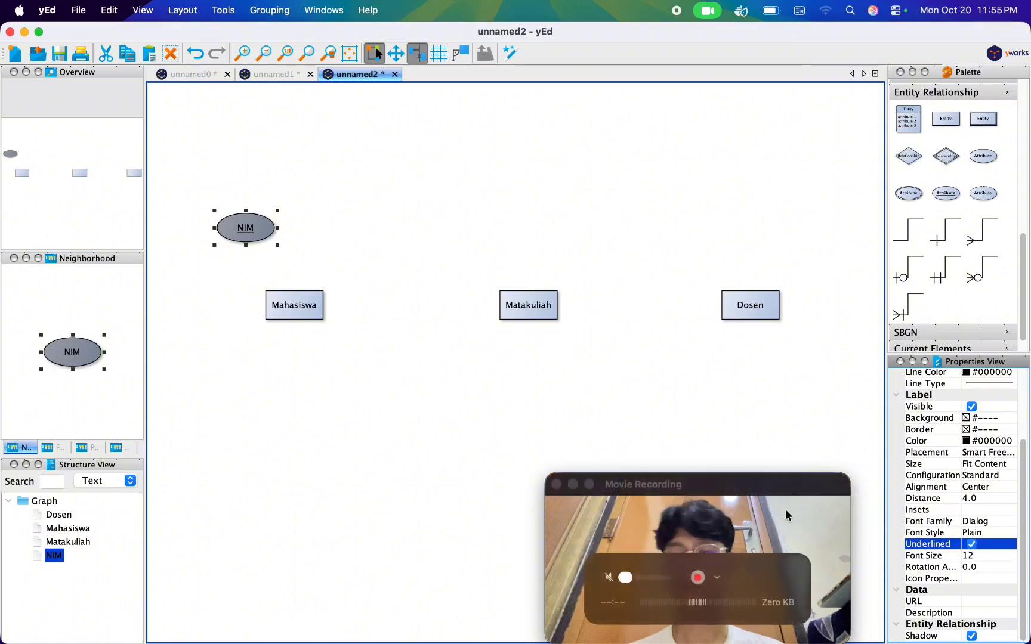
pyautogui.moveTo(781, 495); pyautogui.dragTo(225, 504)
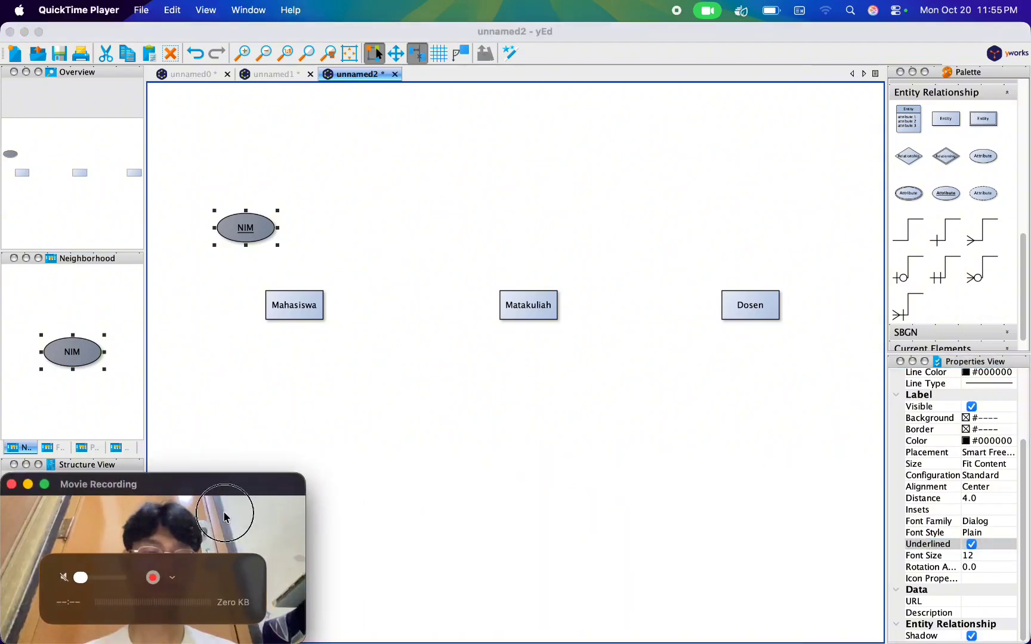
pyautogui.click(647, 478)
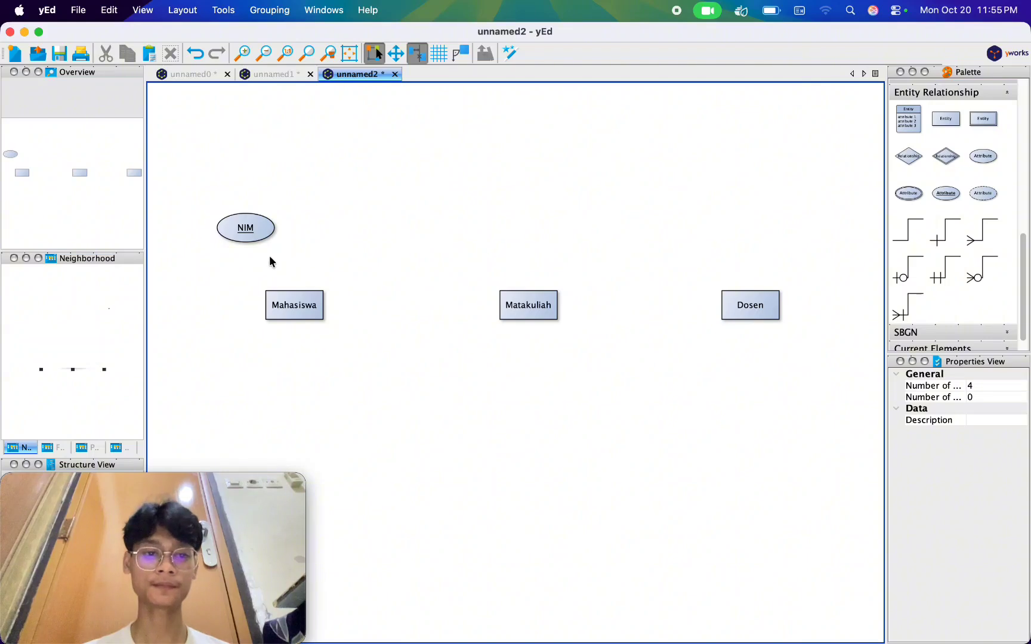
# Connect the NIM attribute to the Mahasiswa entity and remove the target arrowhead from the line.
pyautogui.moveTo(247, 230); pyautogui.dragTo(295, 308)
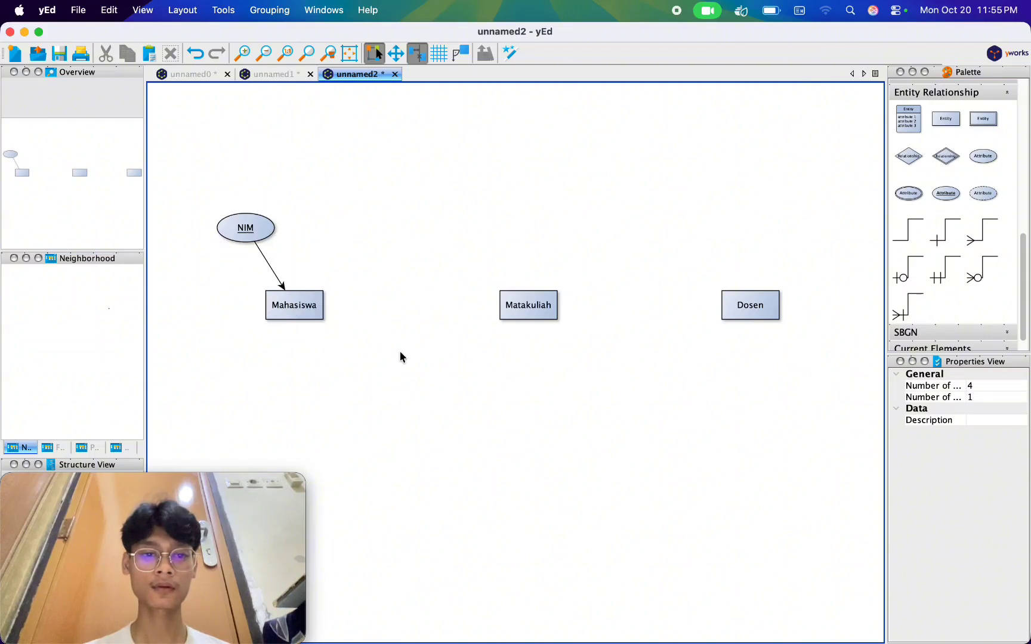
pyautogui.click(278, 278)
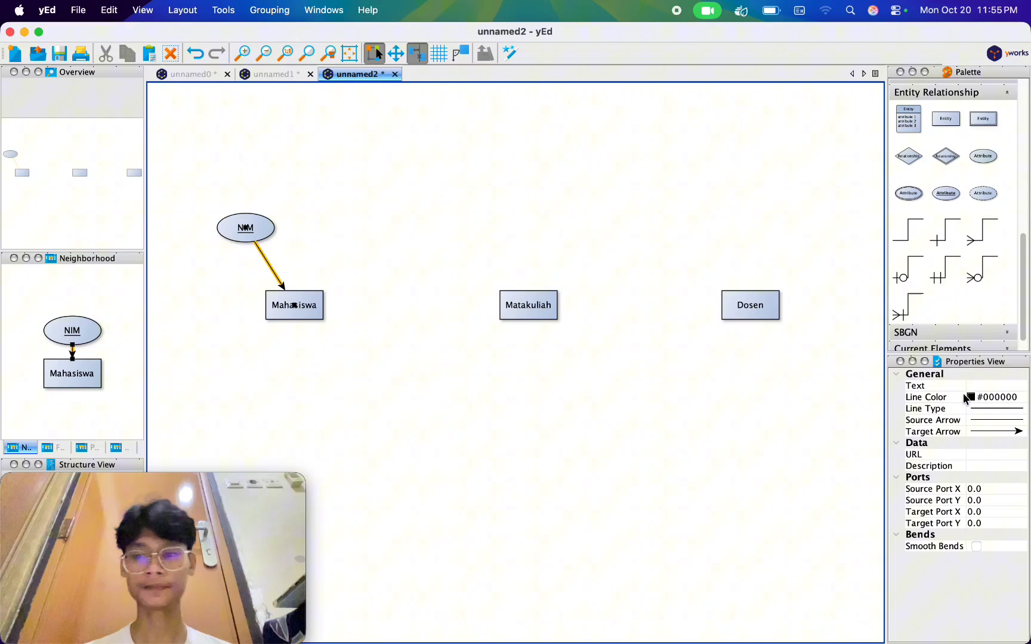
pyautogui.click(1014, 431)
pyautogui.click(990, 443)
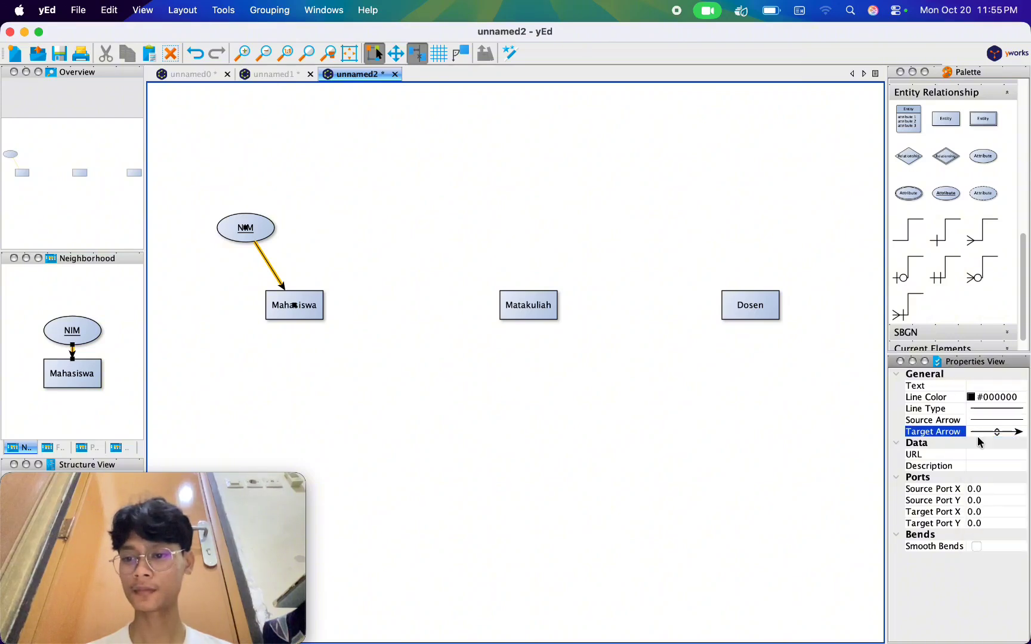
pyautogui.click(671, 474)
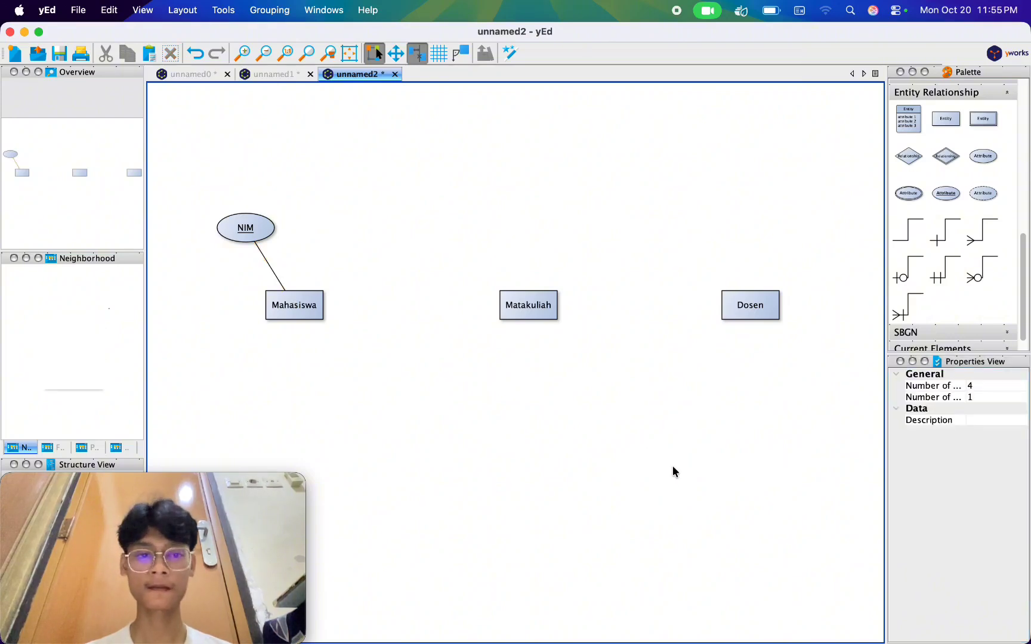
# Add a plain attribute ellipse labelled "nama_mahasiswa" to the right of NIM, above the Mahasiswa entity.
pyautogui.click(983, 156)
pyautogui.click(519, 235)
pyautogui.moveTo(520, 235); pyautogui.dragTo(358, 229)
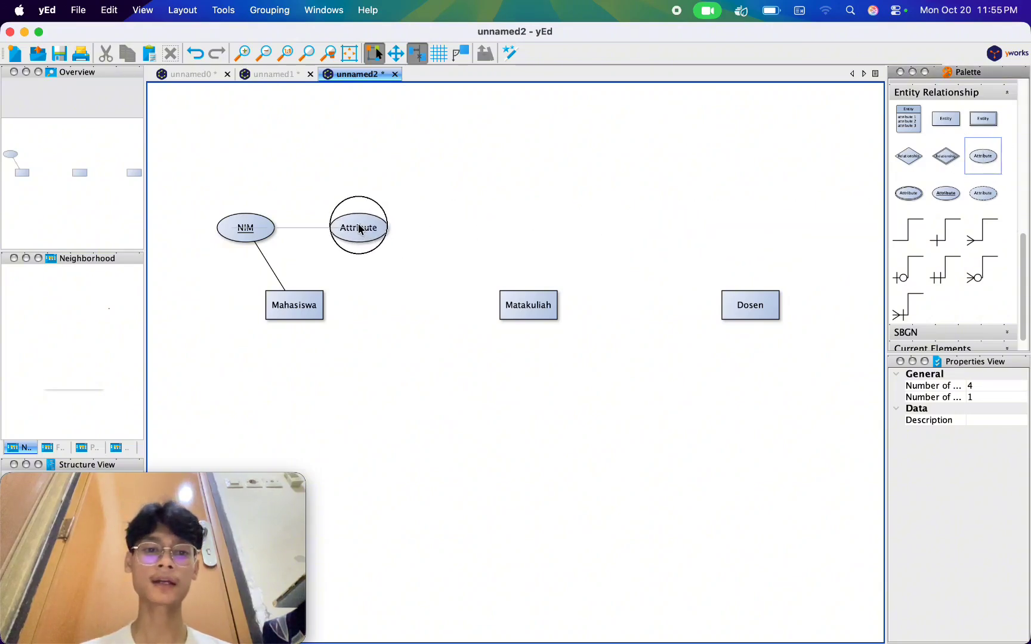
pyautogui.click(358, 230)
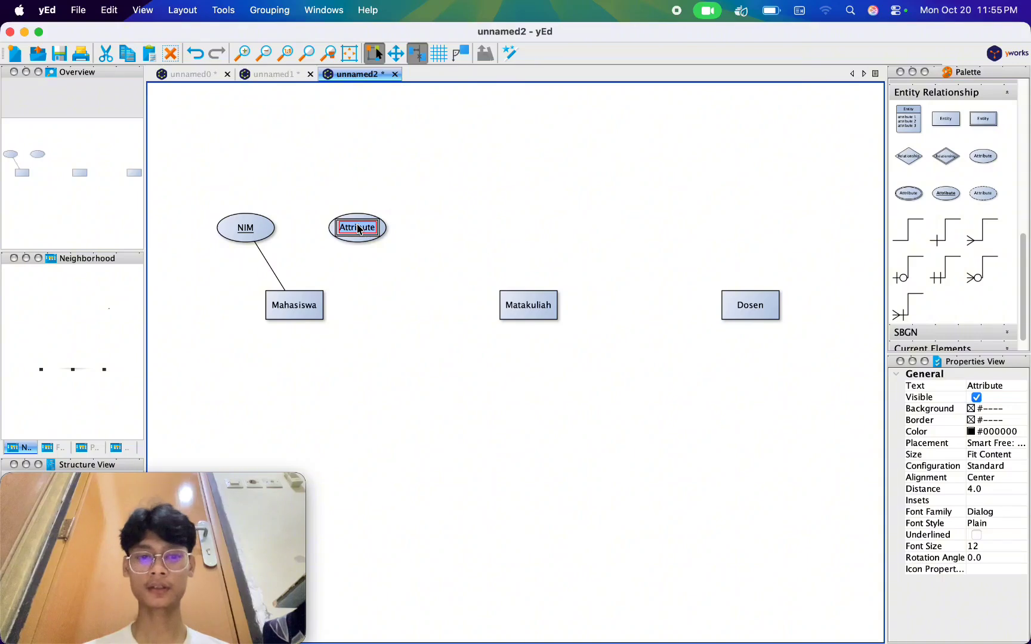
pyautogui.write('nama_mahasis')
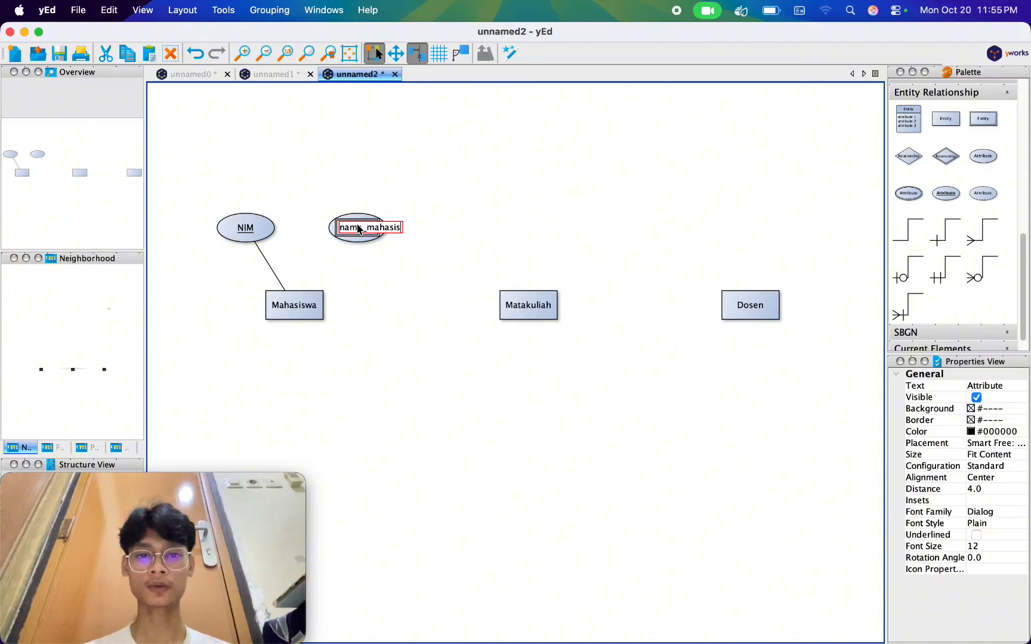
pyautogui.write('wa')
pyautogui.press('Return')
pyautogui.click(407, 273)
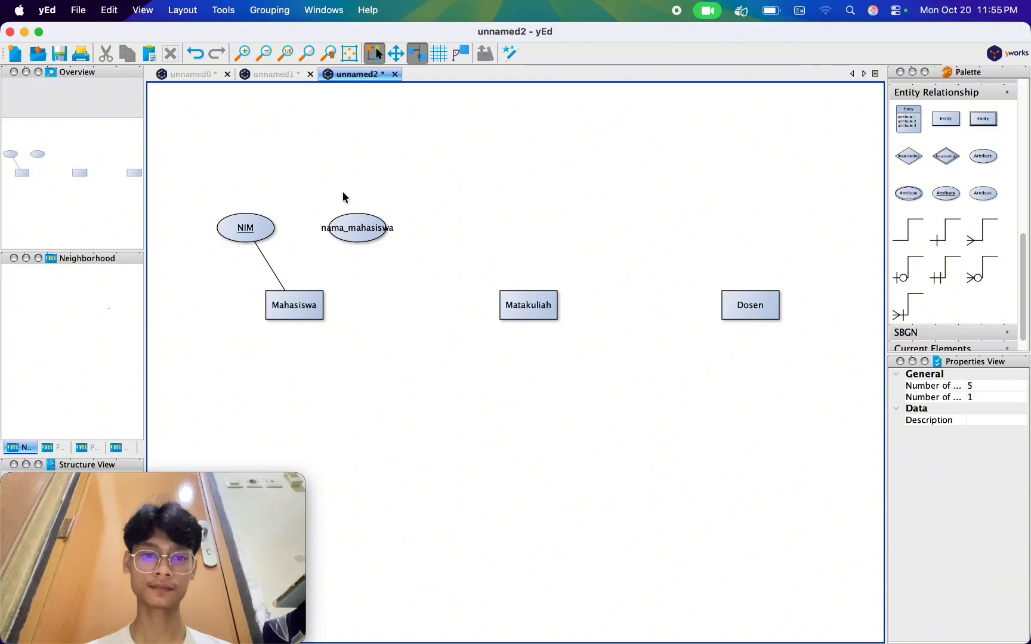
# Connect the nama_mahasiswa attribute to the Mahasiswa entity and set the line to have no target arrowhead.
pyautogui.moveTo(356, 229); pyautogui.dragTo(295, 310)
pyautogui.click(315, 277)
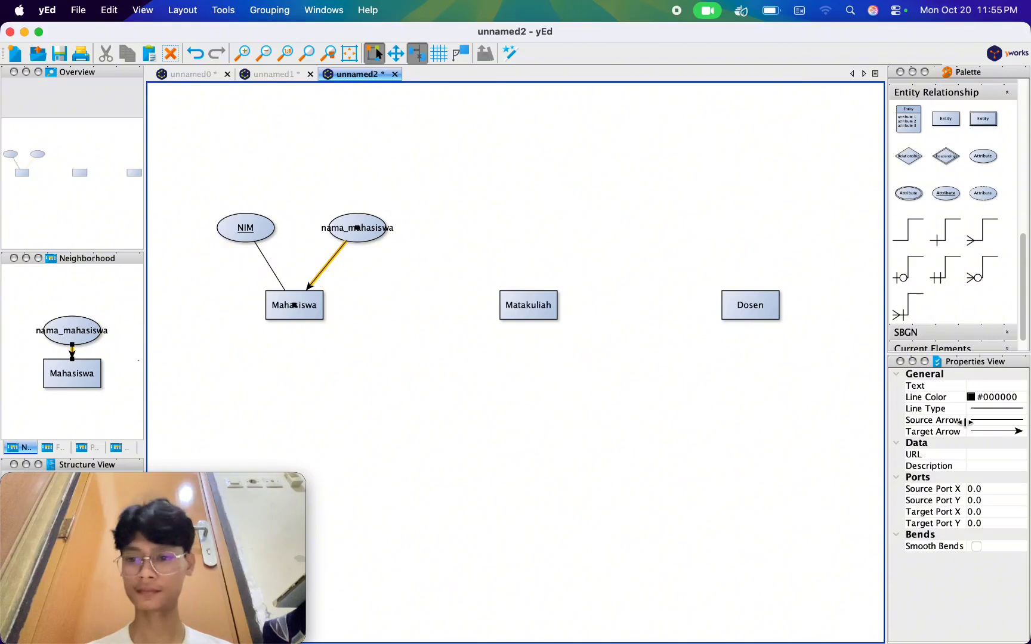
pyautogui.click(993, 431)
pyautogui.click(992, 443)
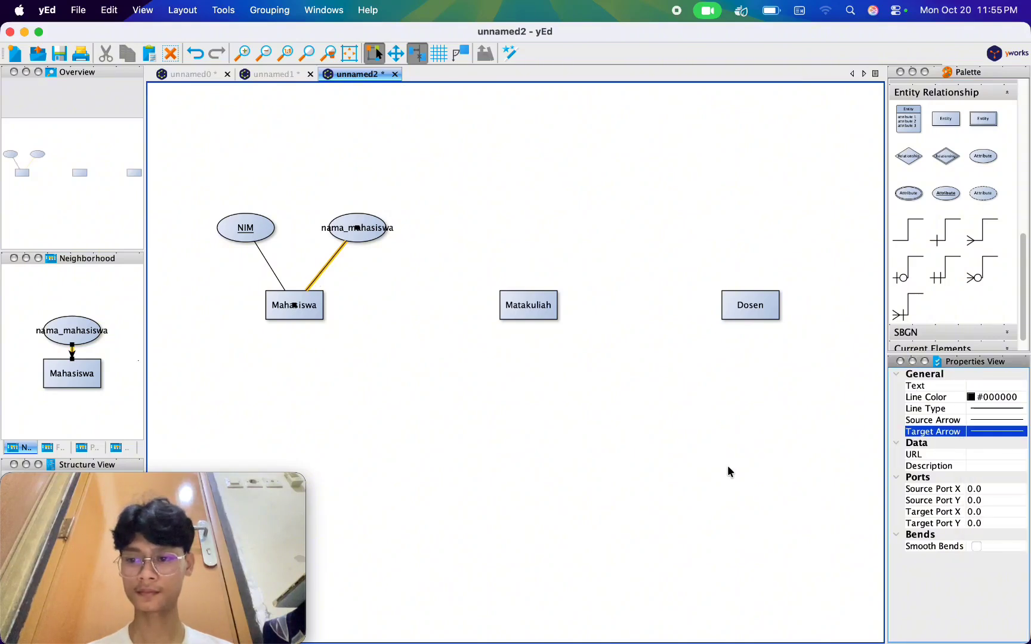
pyautogui.click(698, 471)
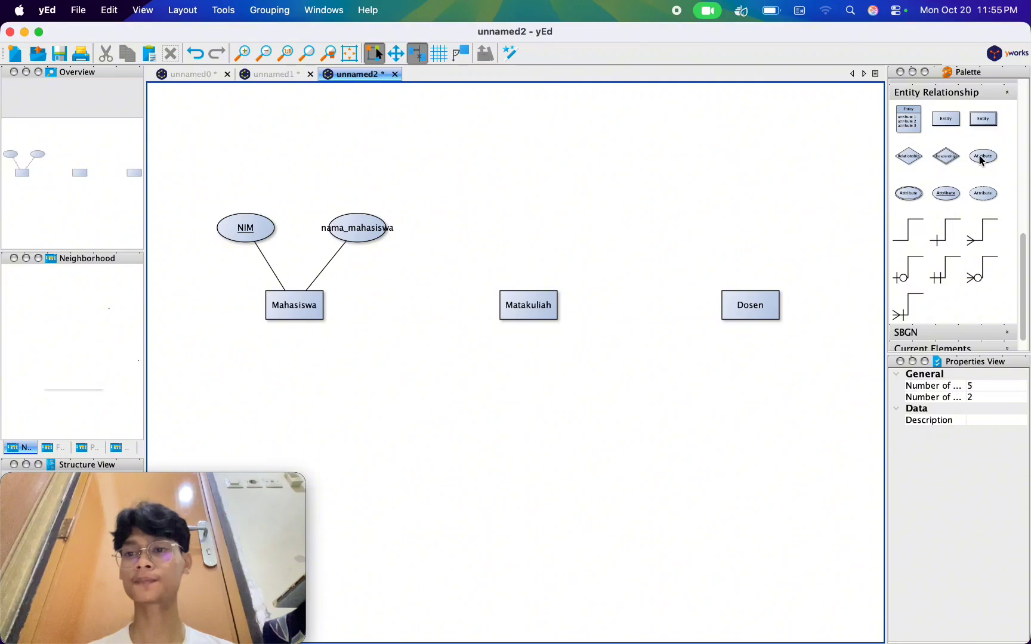
# Add a plain attribute ellipse labelled "kode_mk" above and slightly left of the Matakuliah entity.
pyautogui.click(988, 167)
pyautogui.moveTo(988, 167); pyautogui.dragTo(474, 230)
pyautogui.doubleClick(475, 230)
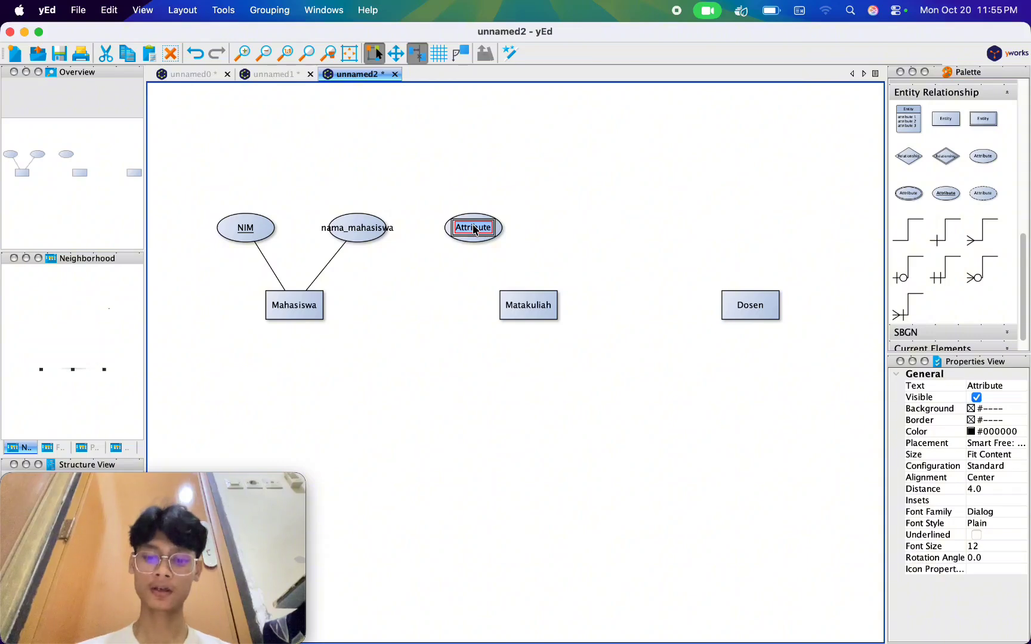
pyautogui.write('kode_mk')
pyautogui.press('Return')
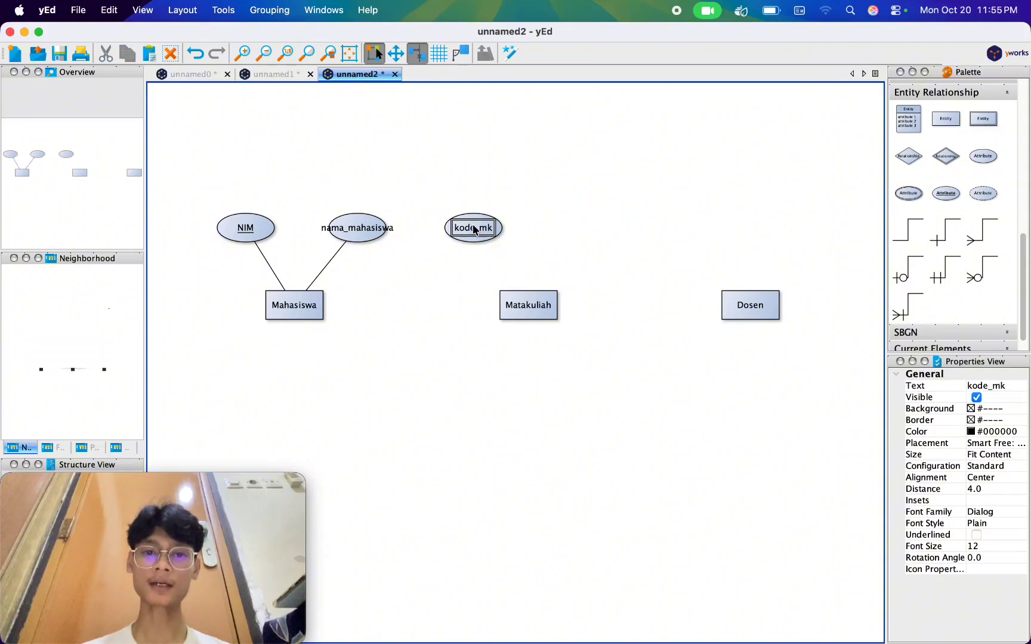
pyautogui.click(512, 242)
# Underline the label of the kode_mk attribute to mark it as the key.
pyautogui.click(475, 236)
pyautogui.scroll(-5, 958, 532)
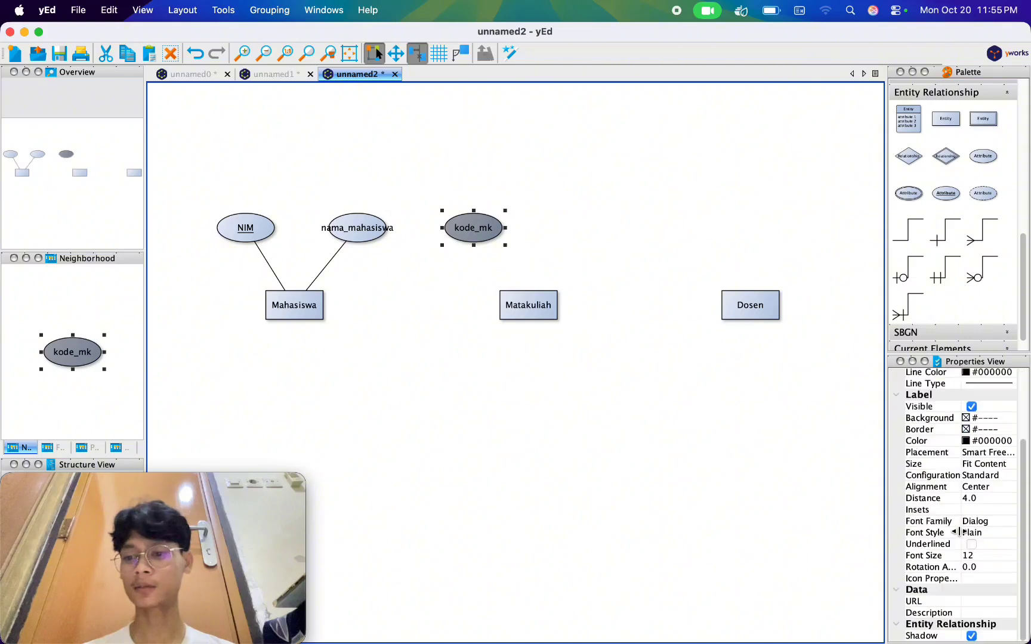
pyautogui.click(971, 544)
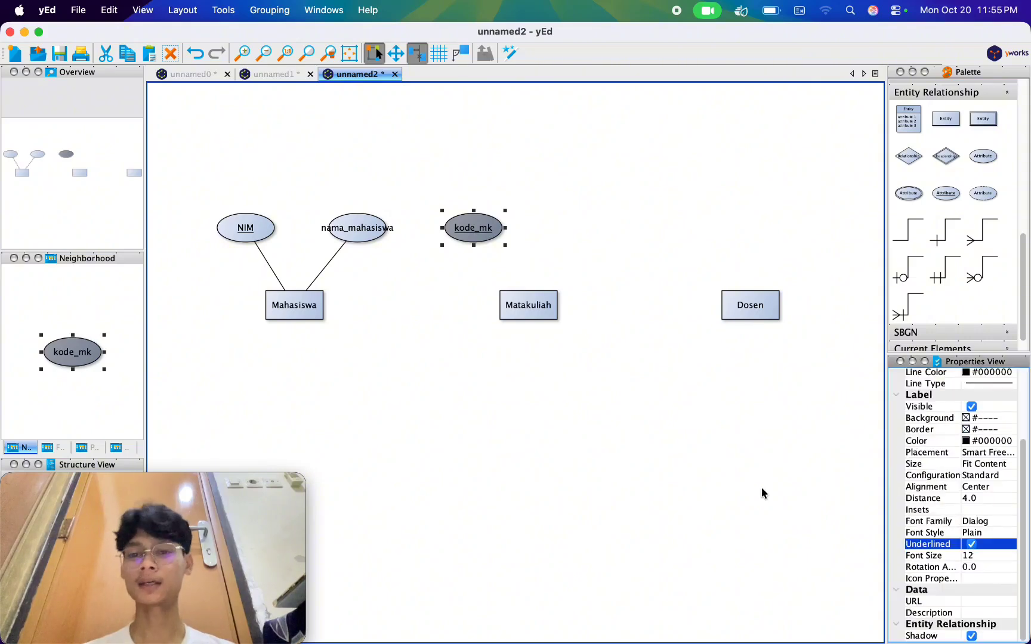
pyautogui.click(691, 471)
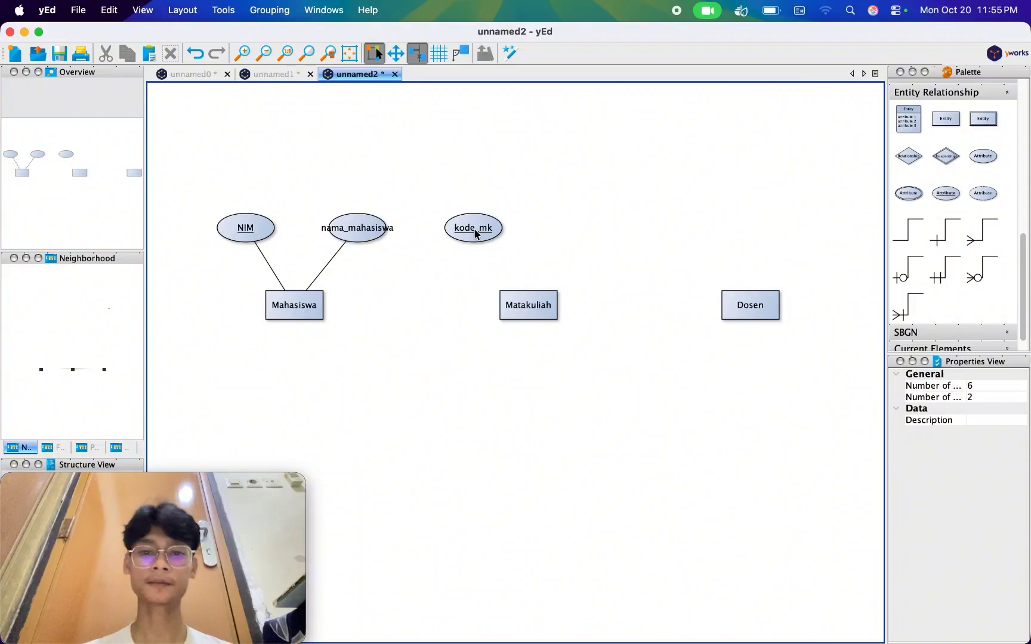
# Connect the kode_mk attribute to the Matakuliah entity with a line that has no target arrowhead.
pyautogui.moveTo(477, 234); pyautogui.dragTo(531, 313)
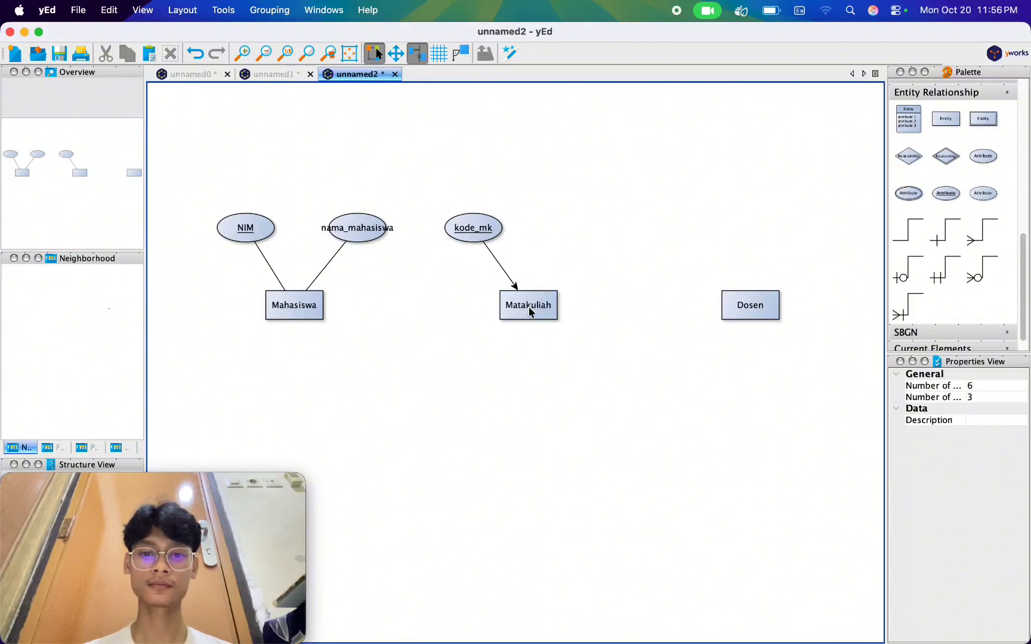
pyautogui.click(491, 255)
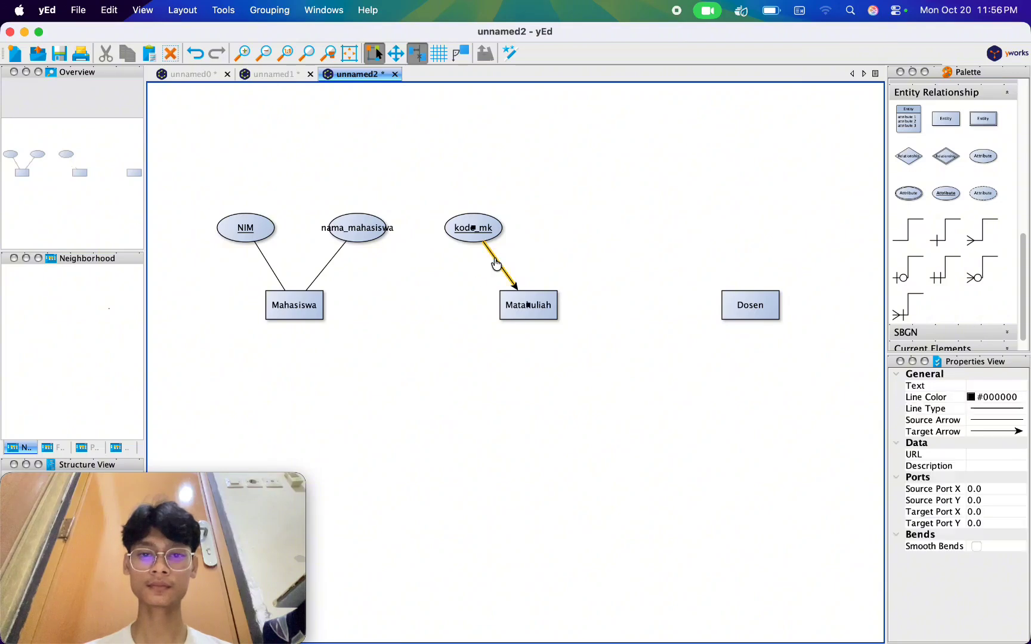
pyautogui.click(982, 436)
pyautogui.click(987, 438)
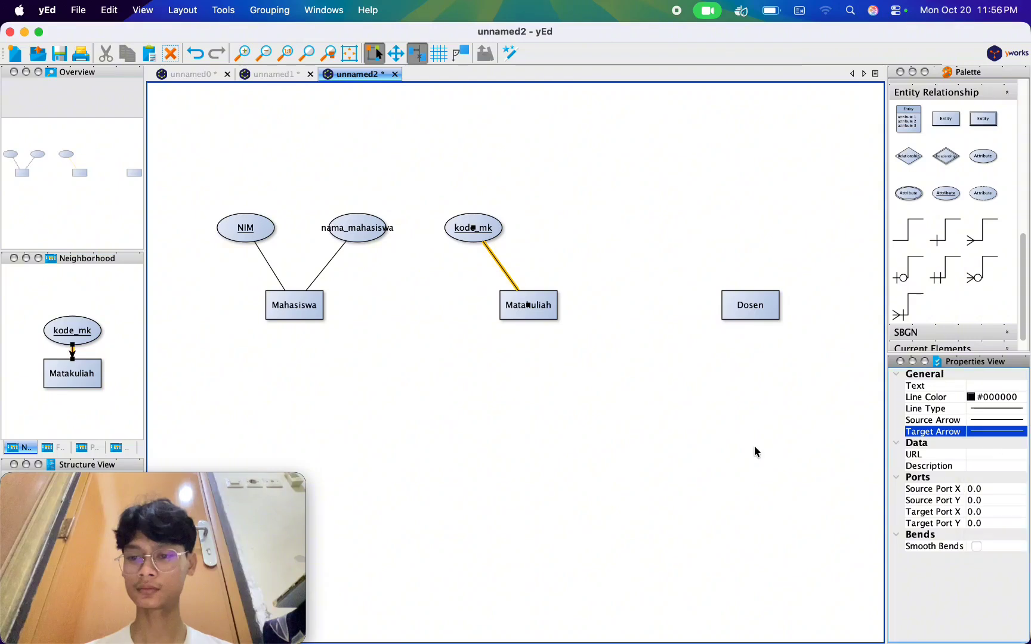
pyautogui.click(676, 458)
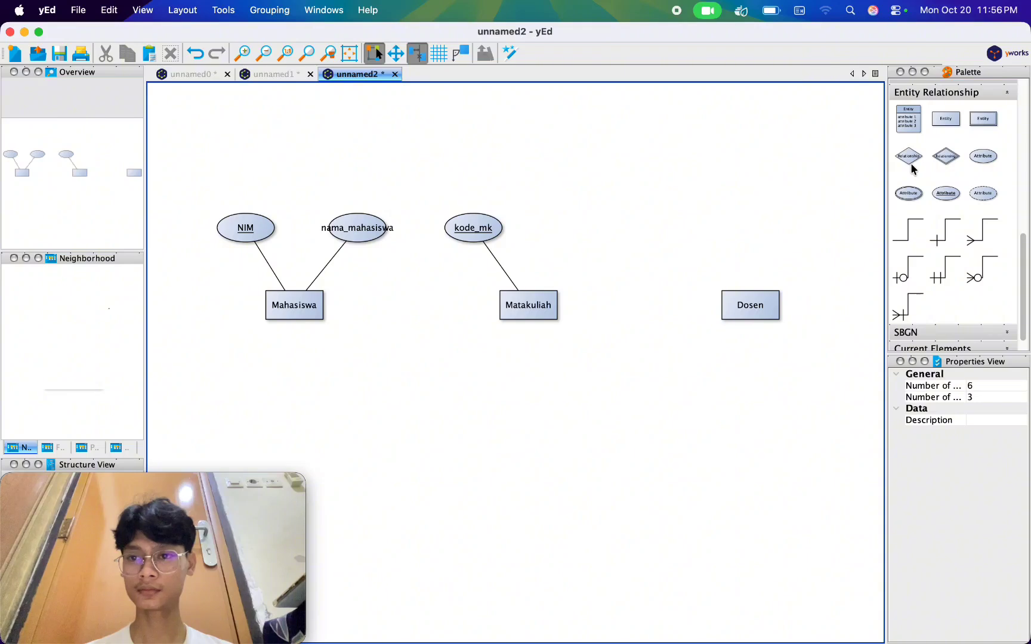
# Add a plain attribute ellipse labelled "nama_mk" to the right of kode_mk, above the Matakuliah entity.
pyautogui.moveTo(985, 157); pyautogui.dragTo(582, 231)
pyautogui.click(583, 232)
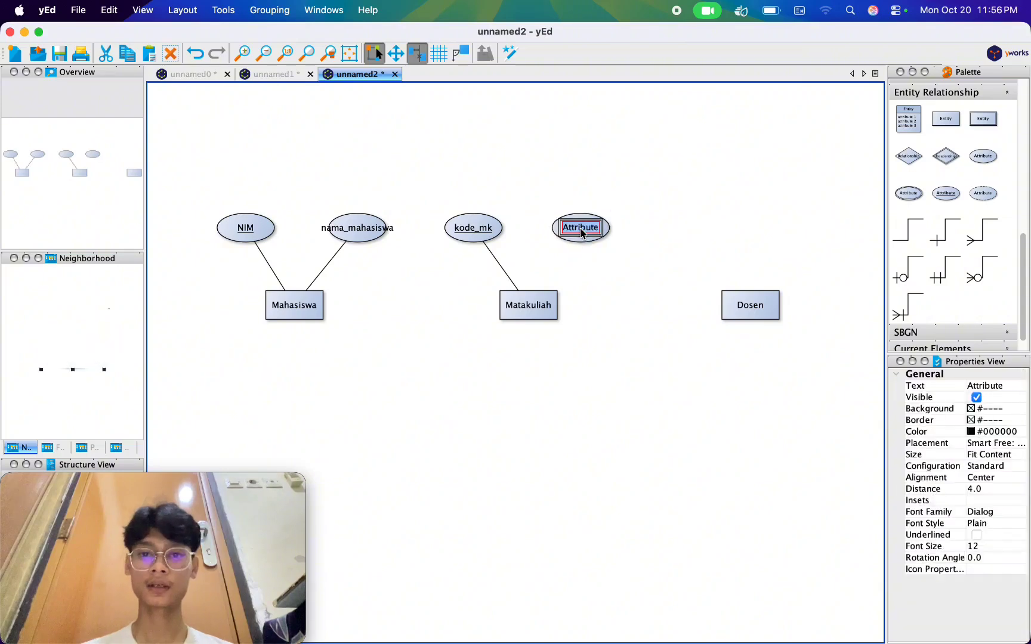
pyautogui.write('nama_')
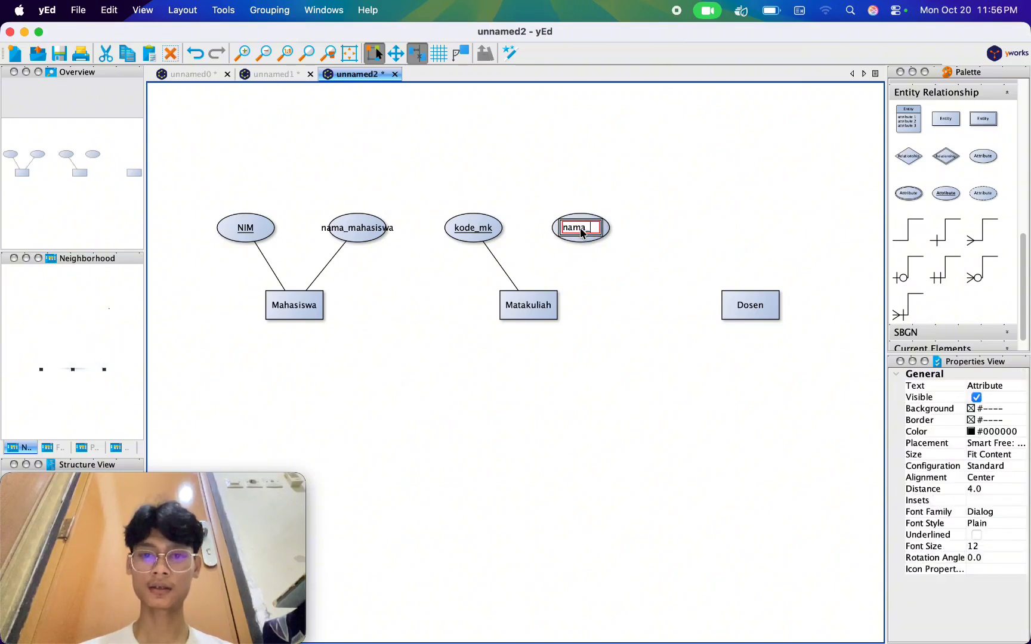
pyautogui.write('mk')
pyautogui.press('Return')
pyautogui.click(631, 290)
# Connect the nama_mk attribute to the Matakuliah entity and remove the line's target arrowhead.
pyautogui.moveTo(591, 230); pyautogui.dragTo(529, 309)
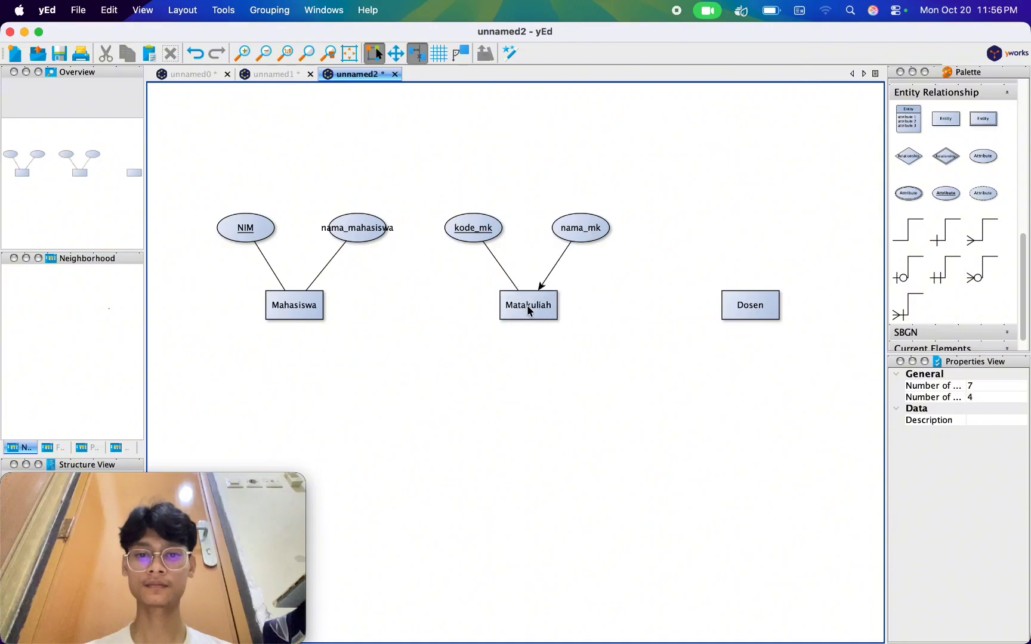
pyautogui.click(546, 278)
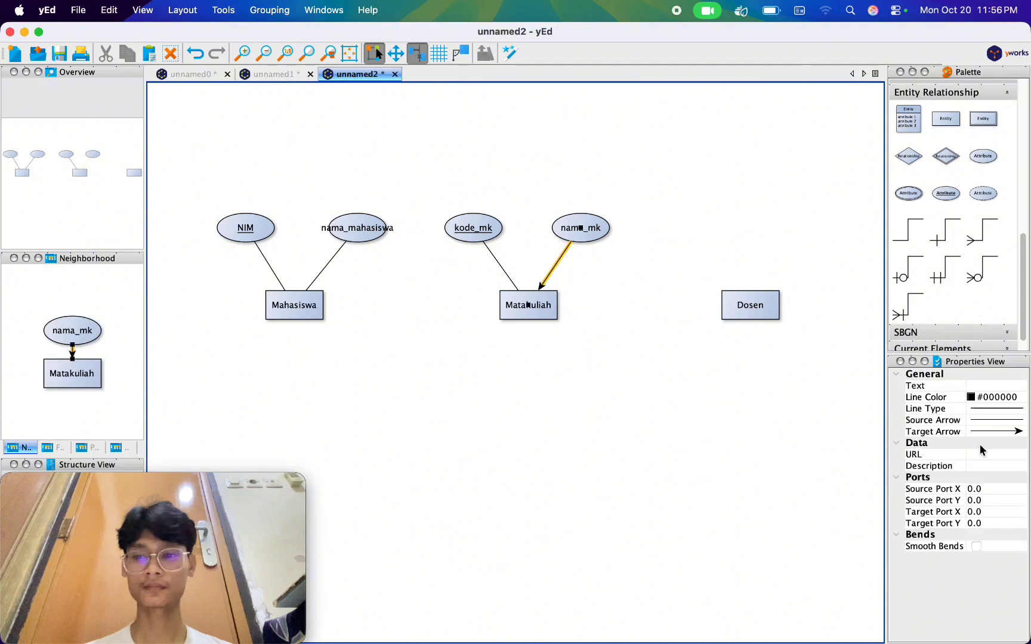
pyautogui.click(1005, 432)
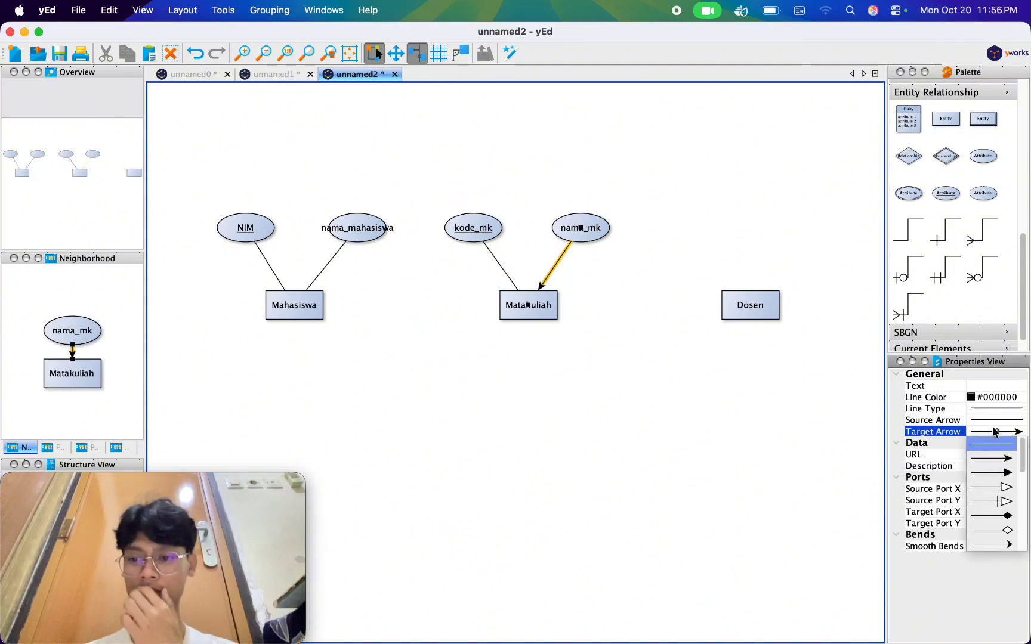
pyautogui.click(984, 444)
pyautogui.click(729, 445)
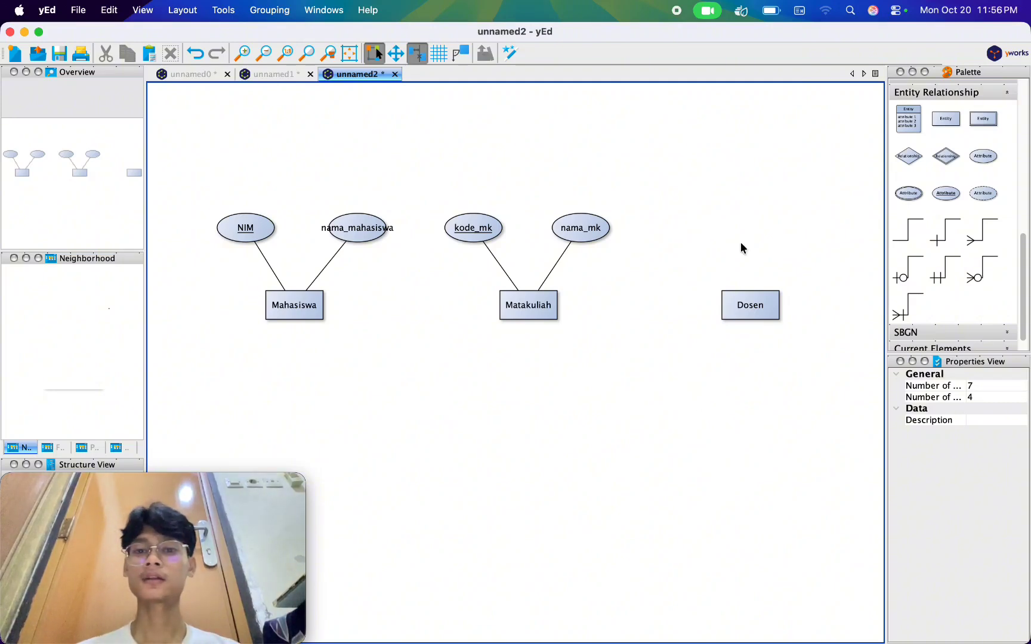
# Add a plain attribute ellipse labelled "NID" above and slightly left of the Dosen entity.
pyautogui.click(989, 168)
pyautogui.moveTo(983, 165); pyautogui.dragTo(685, 233)
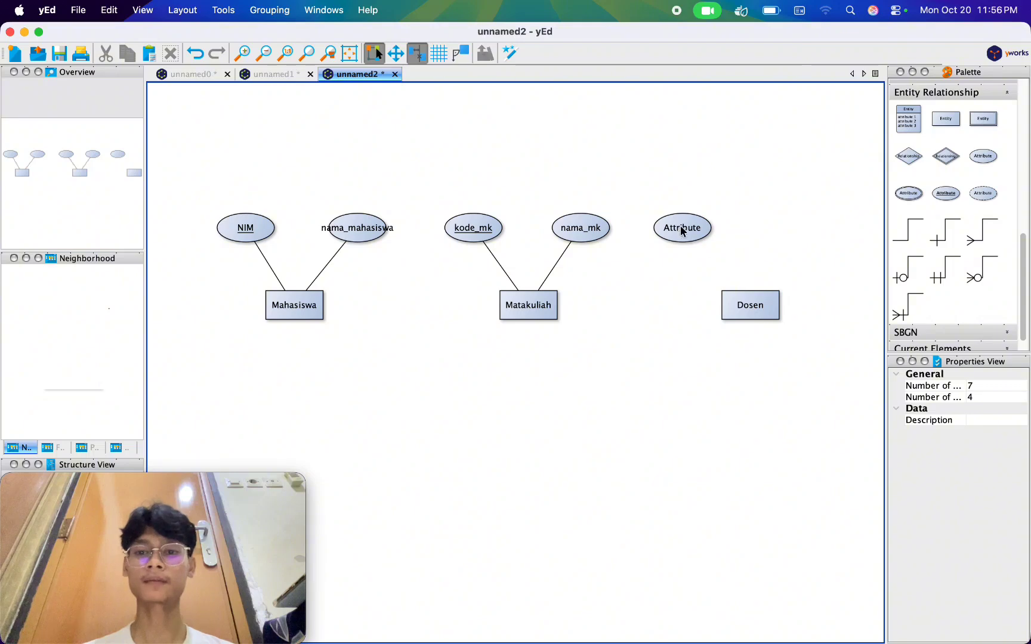
pyautogui.doubleClick(679, 232)
pyautogui.write('NID')
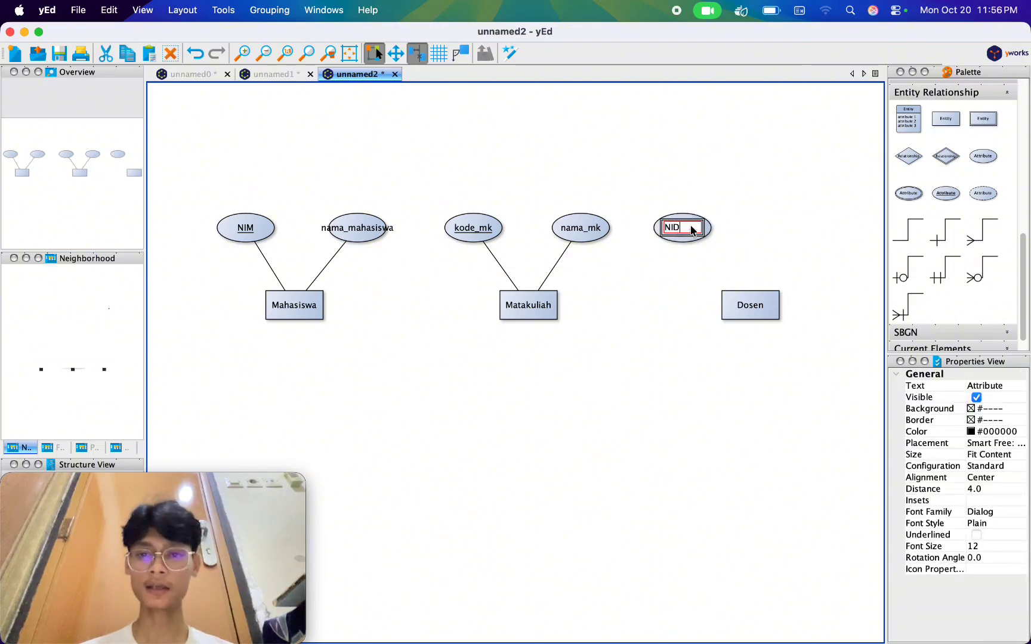
pyautogui.press('Return')
pyautogui.click(704, 282)
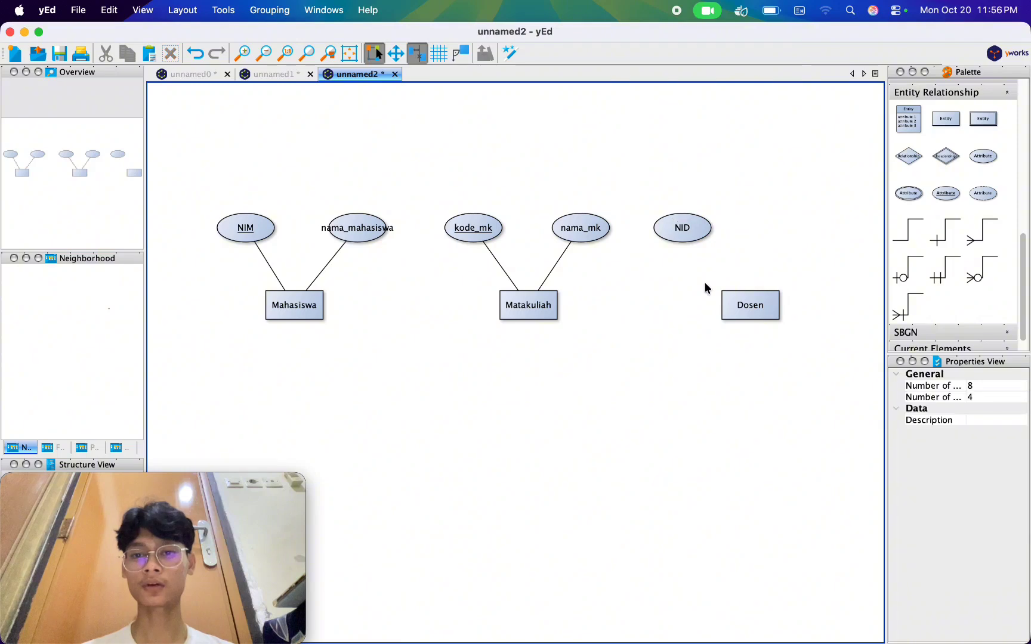
# Underline the NID attribute's label to mark it as the key and connect the attribute to the Dosen entity.
pyautogui.click(698, 241)
pyautogui.scroll(-5, 973, 488)
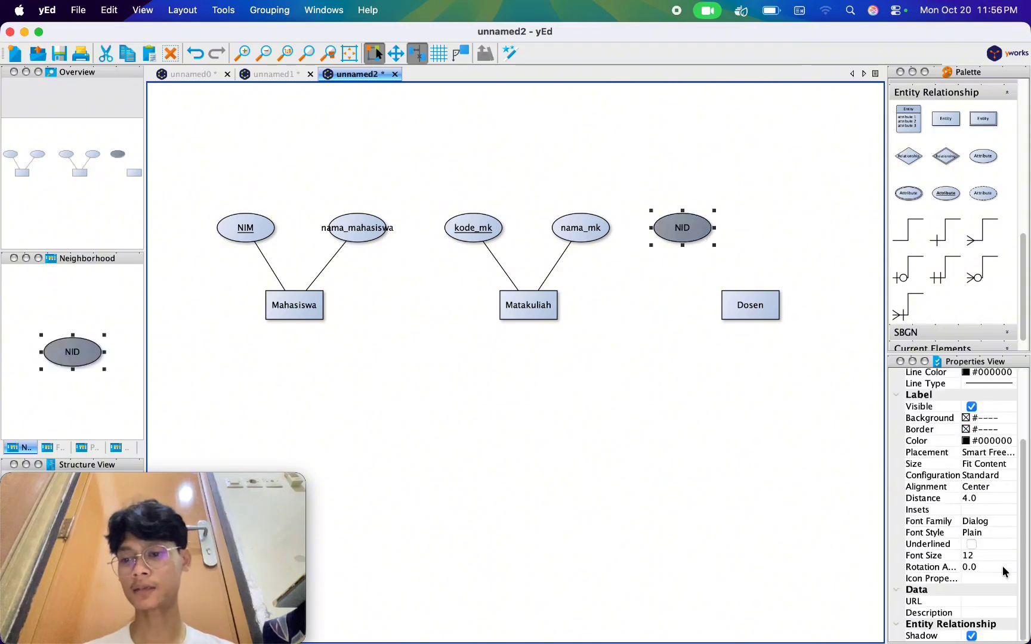
pyautogui.click(972, 545)
pyautogui.click(728, 485)
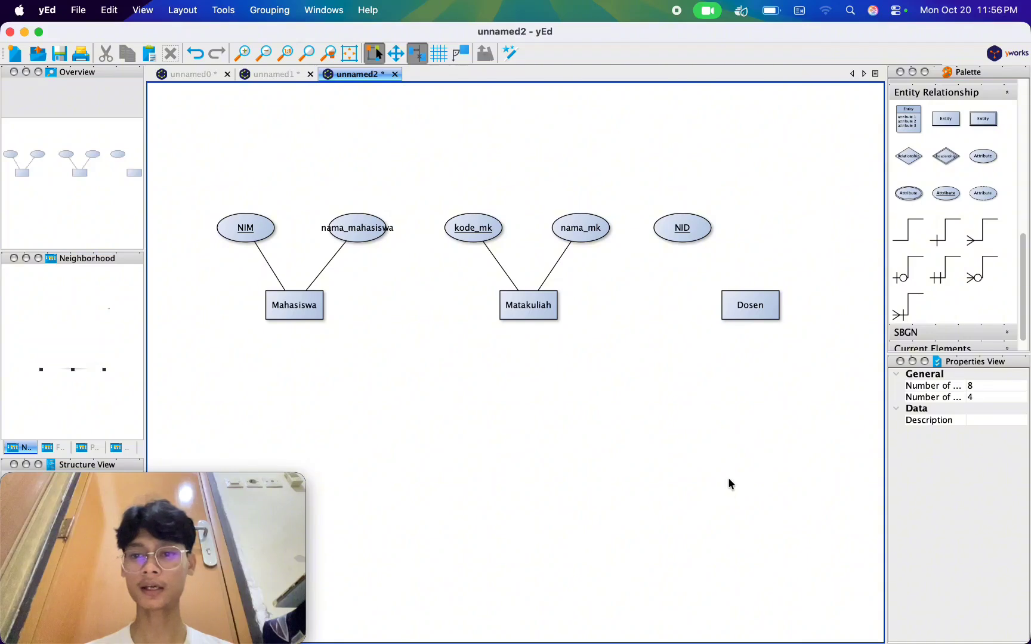
pyautogui.moveTo(689, 237); pyautogui.dragTo(749, 305)
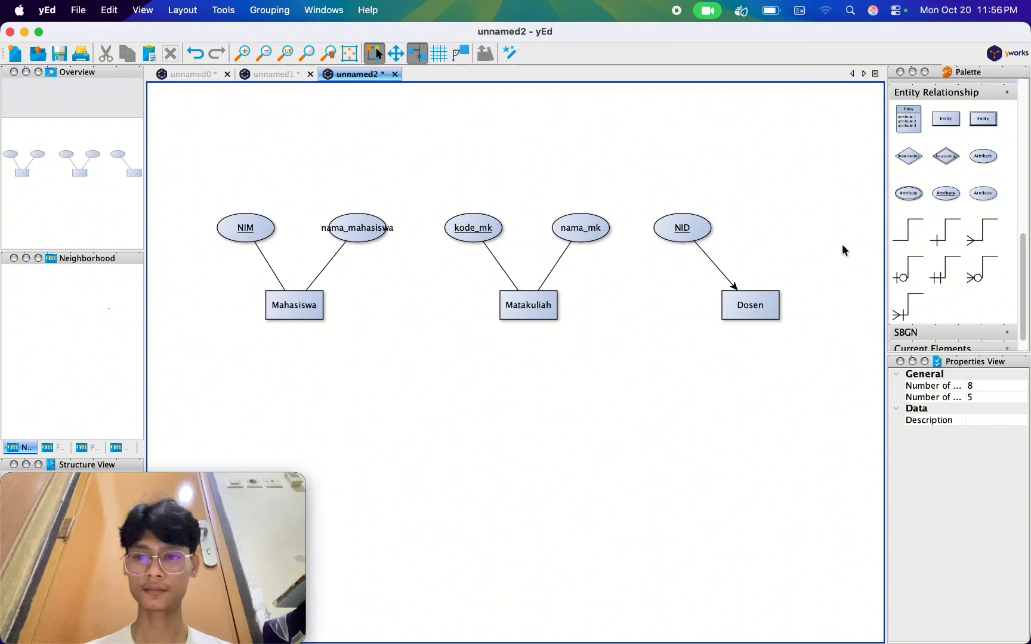
# Add an attribute ellipse above and right of the Dosen entity, connect it to Dosen and label it "nama_dosen".
pyautogui.moveTo(984, 156); pyautogui.dragTo(751, 304)
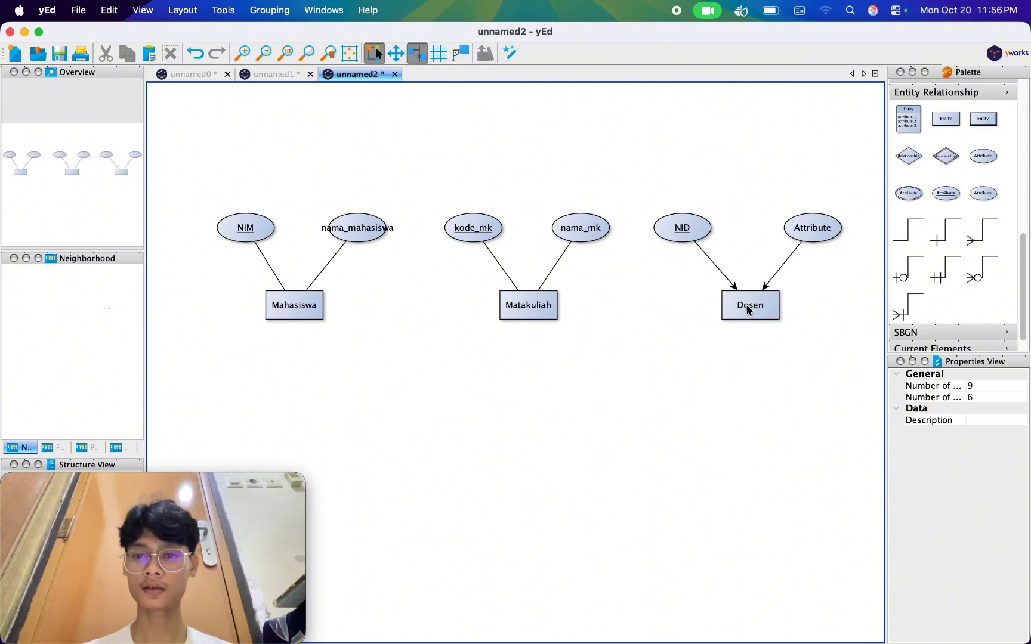
pyautogui.click(833, 233)
pyautogui.doubleClick(815, 233)
pyautogui.write('nam')
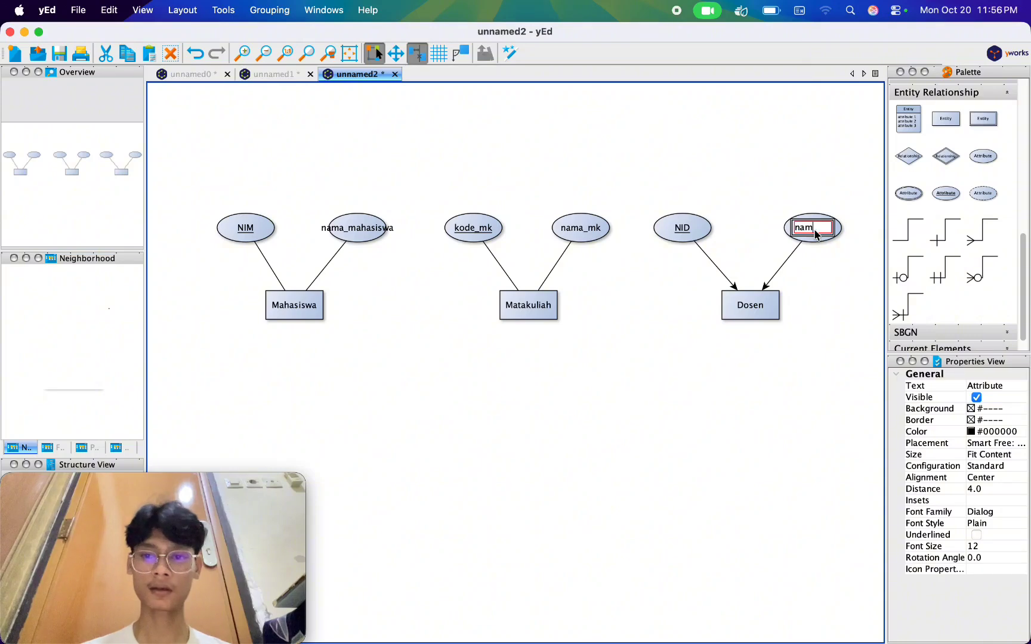
pyautogui.write('a_dosen')
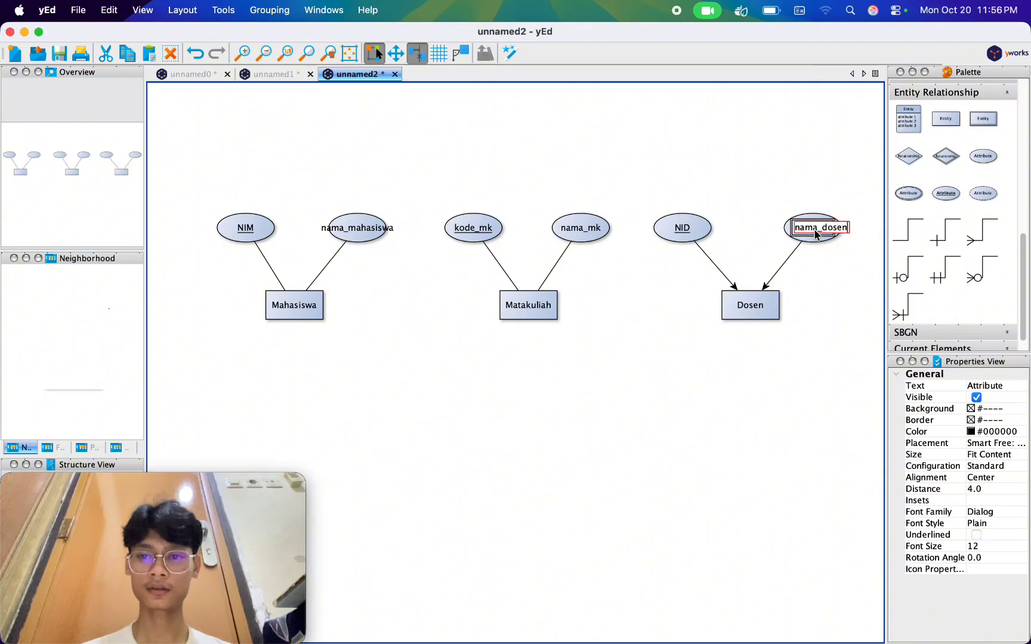
pyautogui.press('Return')
# Remove the target arrowheads from the lines linking NID and nama_dosen to the Dosen entity.
pyautogui.click(710, 264)
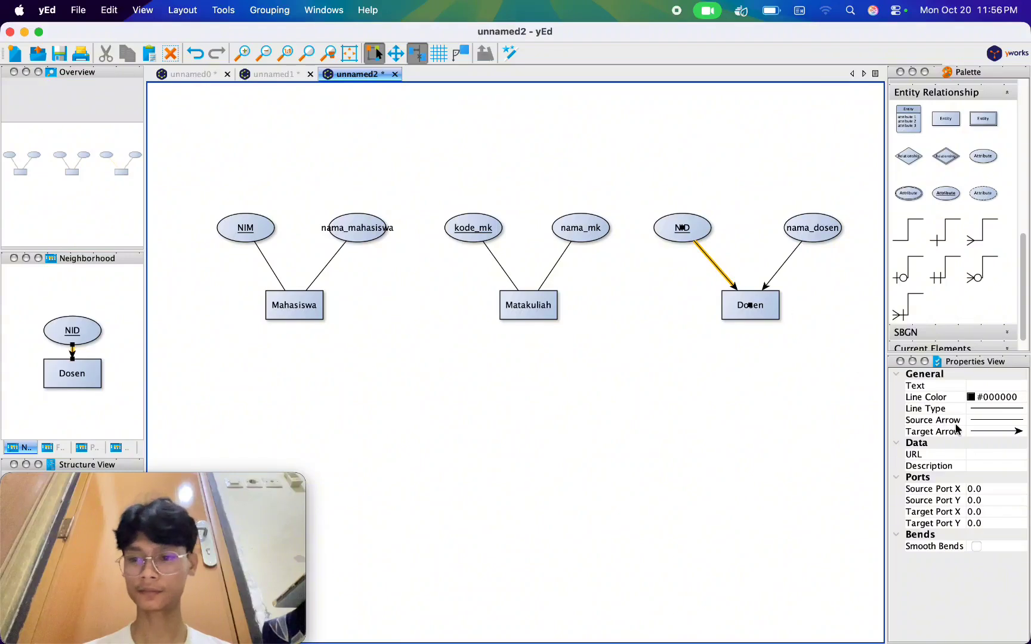
pyautogui.click(971, 429)
pyautogui.click(989, 445)
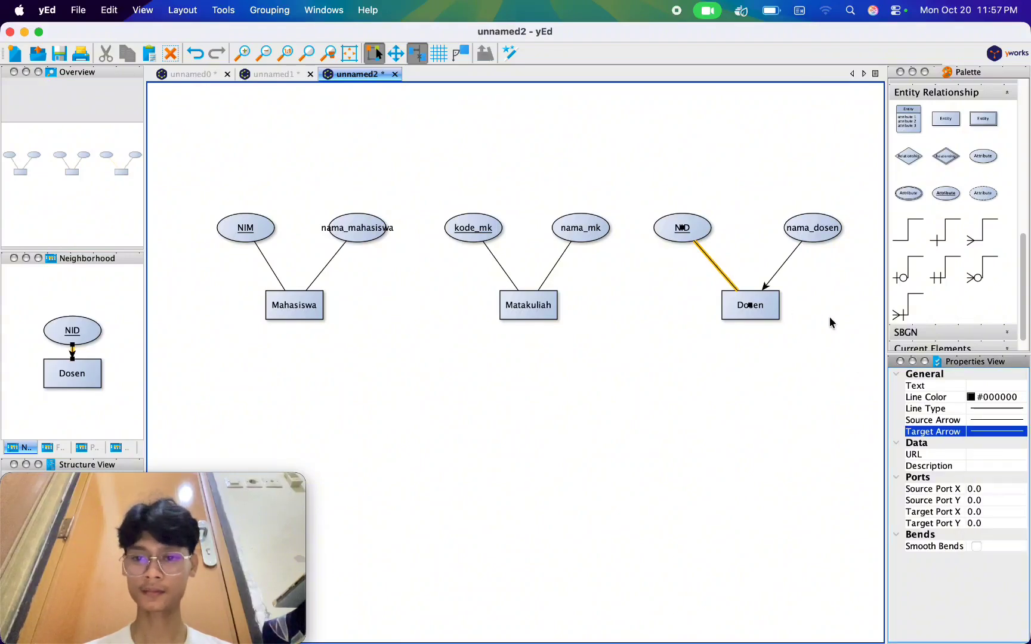
pyautogui.click(775, 278)
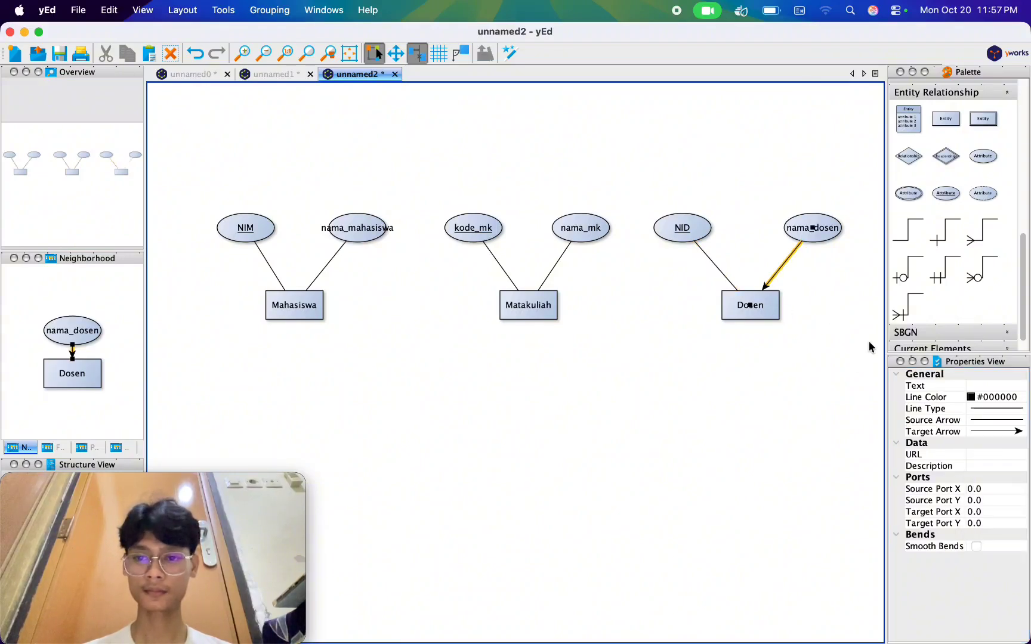
pyautogui.click(978, 432)
pyautogui.click(989, 445)
pyautogui.click(668, 455)
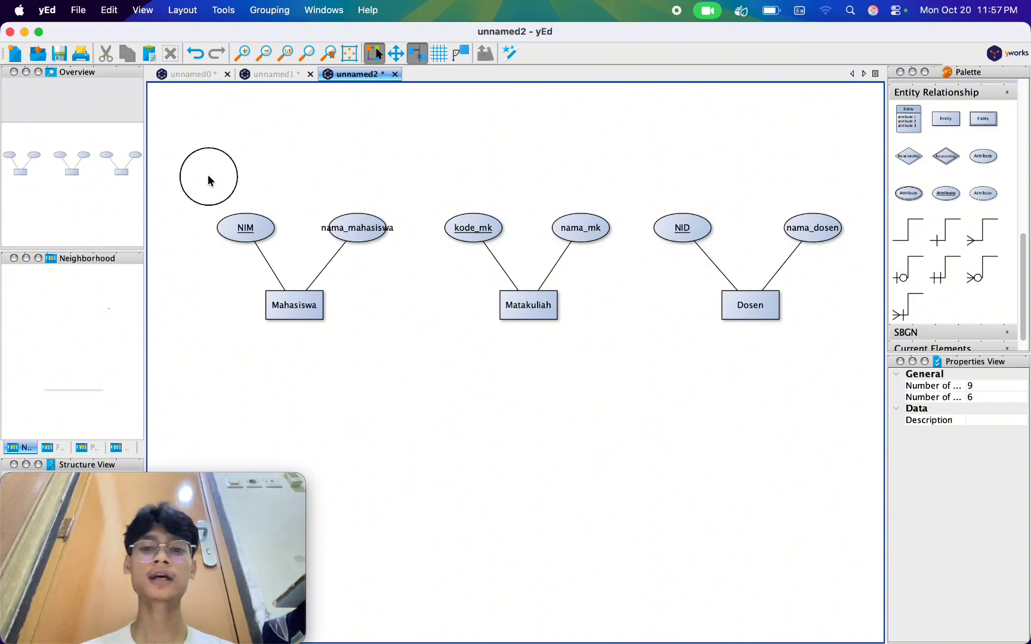
# Select all entities and attributes and shift the whole diagram slightly to the left.
pyautogui.moveTo(209, 179); pyautogui.dragTo(844, 396)
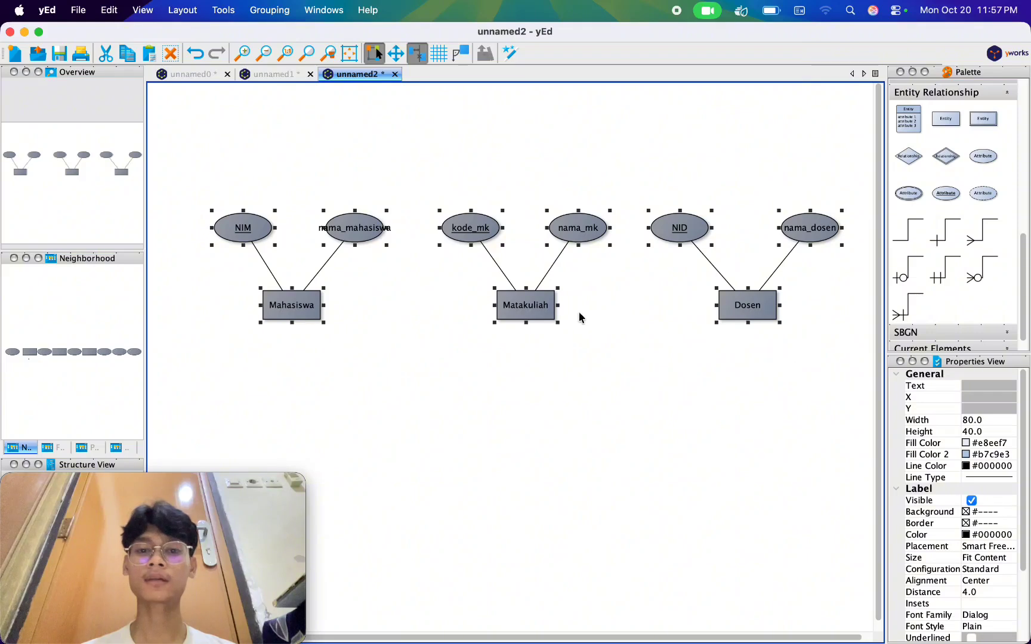
pyautogui.moveTo(542, 316); pyautogui.dragTo(528, 314)
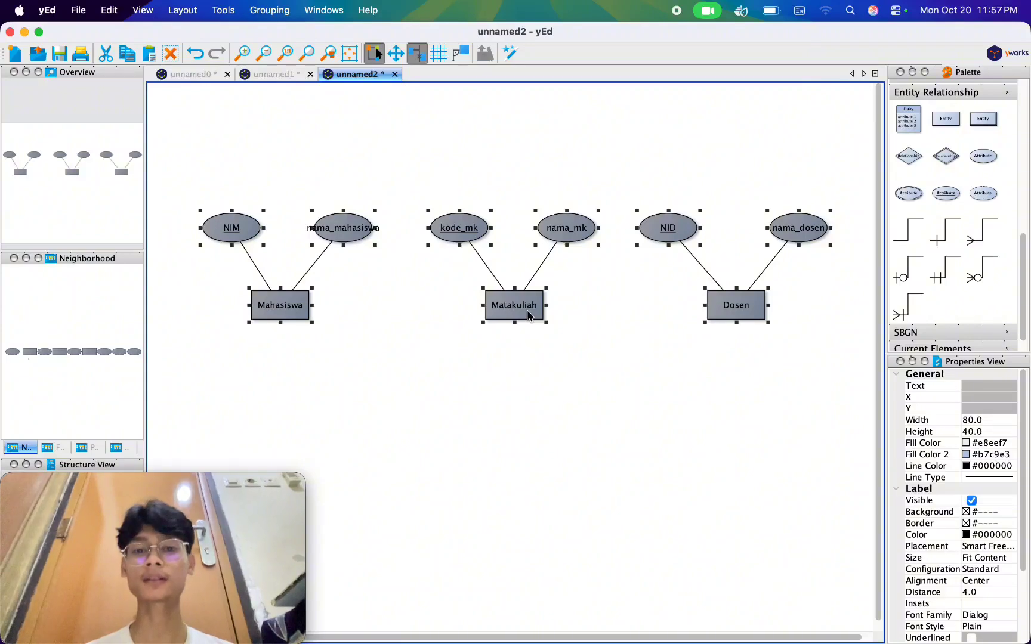
pyautogui.click(598, 392)
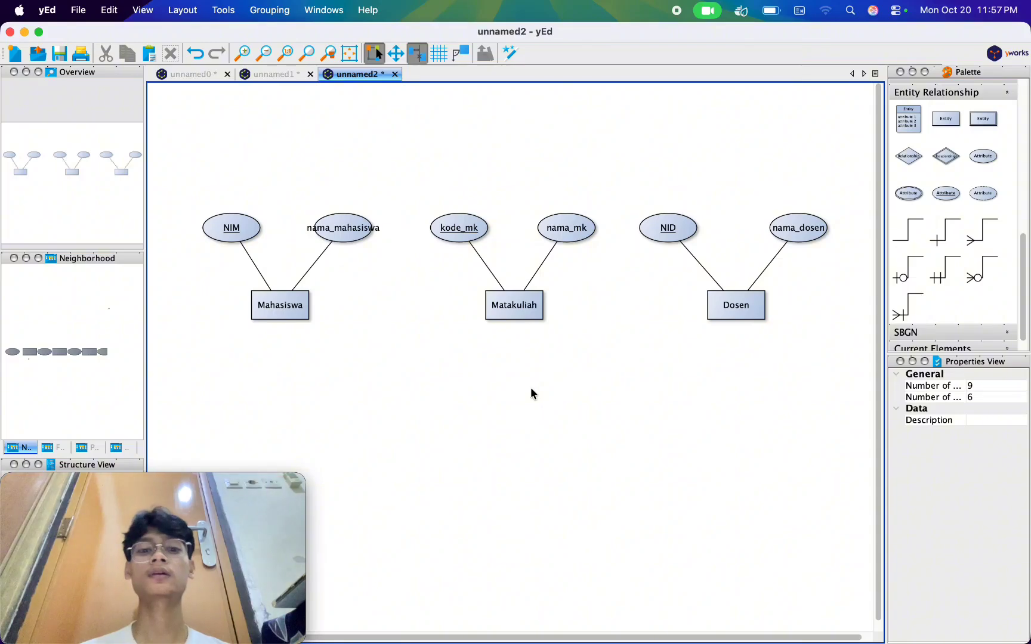
# Switch to Chrome and read the Tugas 1 example case for how students, courses and lecturers relate.
pyautogui.press('super+Tab')
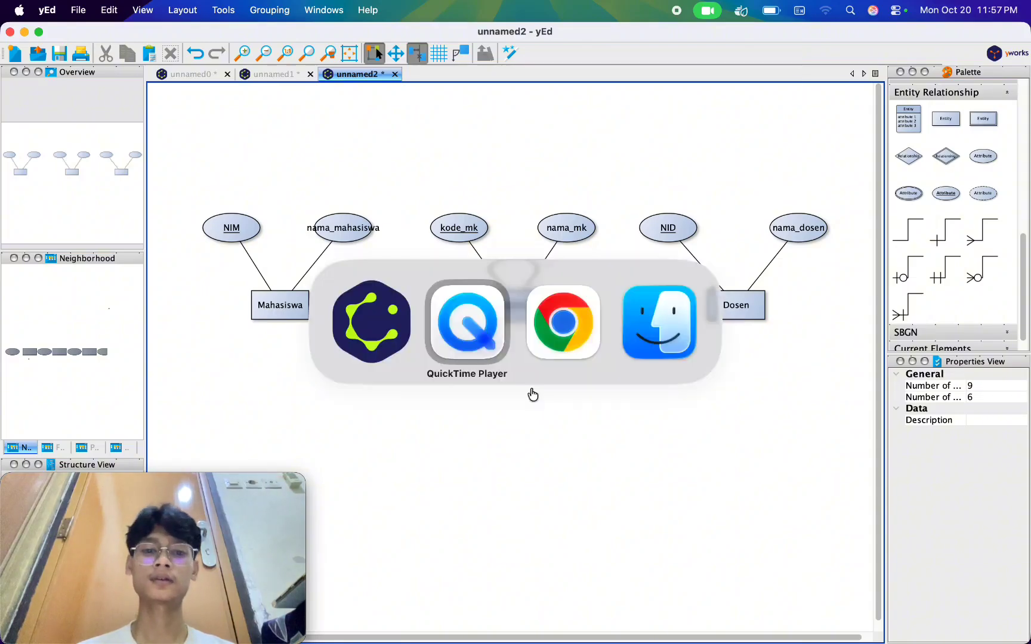
pyautogui.click(554, 310)
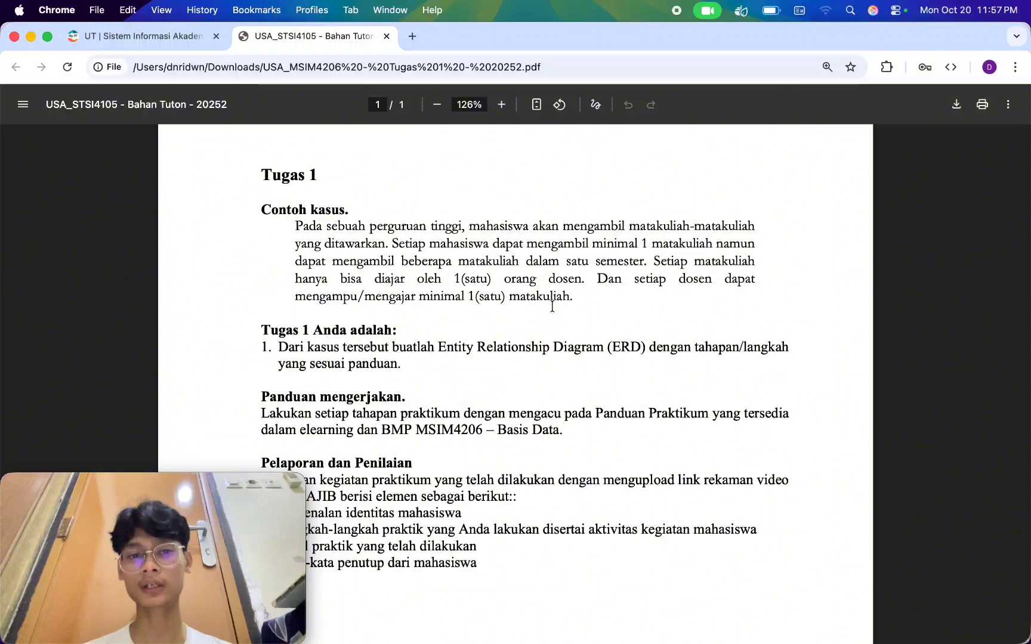
pyautogui.scroll(-1, 601, 373)
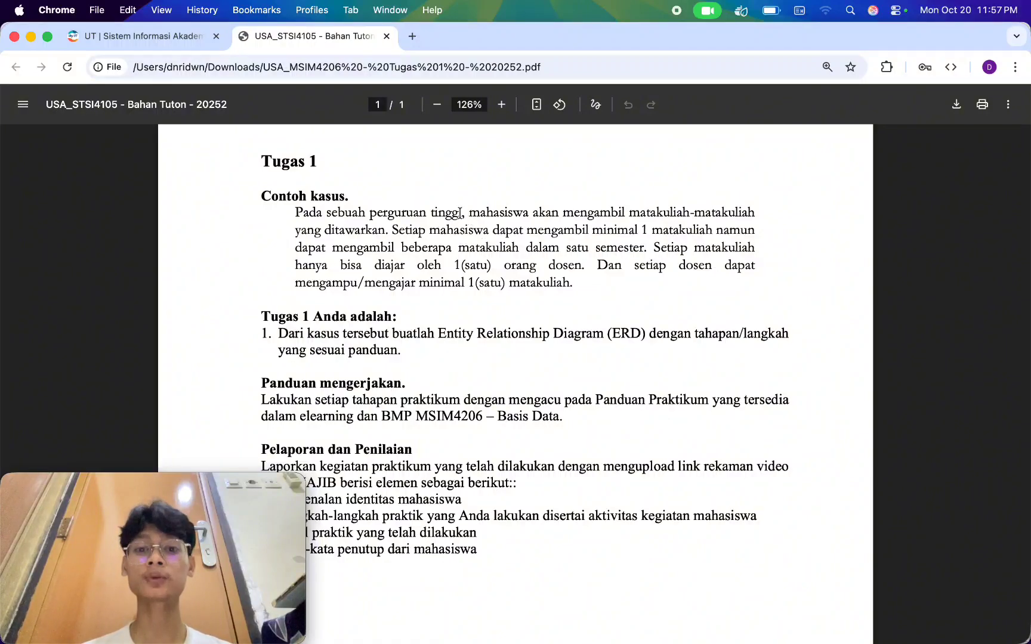
pyautogui.moveTo(459, 211); pyautogui.dragTo(574, 210)
pyautogui.click(580, 210)
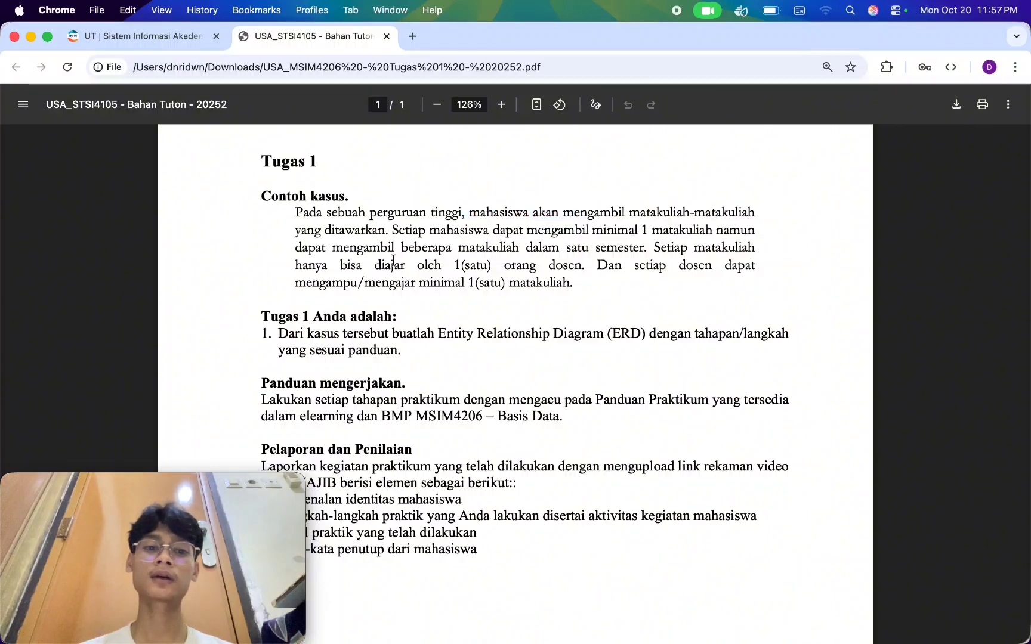
pyautogui.moveTo(394, 231); pyautogui.dragTo(589, 230)
pyautogui.click(662, 254)
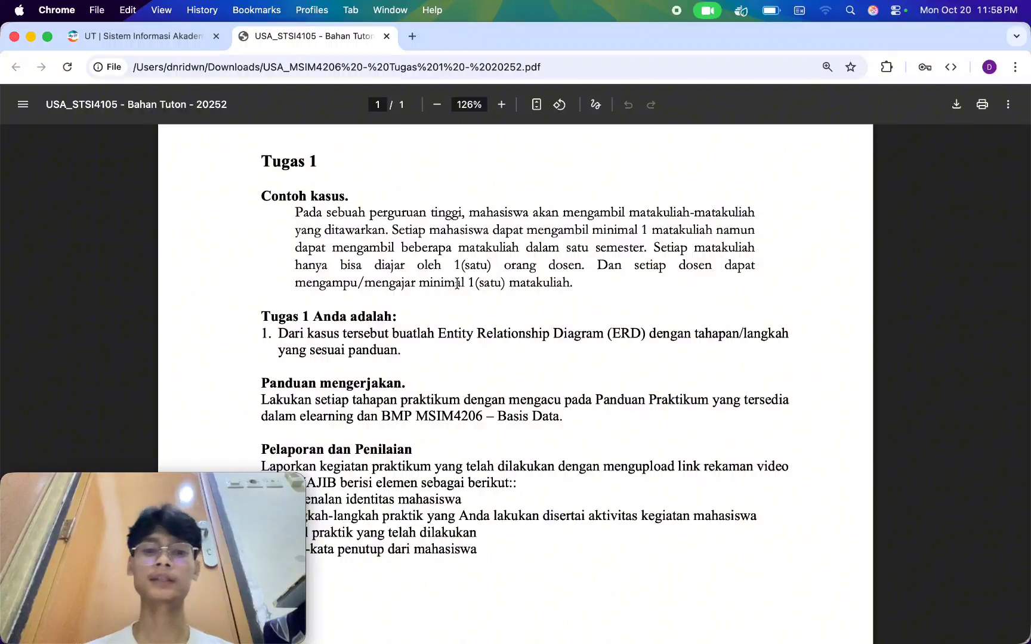
# Switch to yEd and add a relationship diamond between the Mahasiswa and Matakuliah entities, labelled "Meregistrasi".
pyautogui.press('super+Tab')
pyautogui.press('super+Tab')
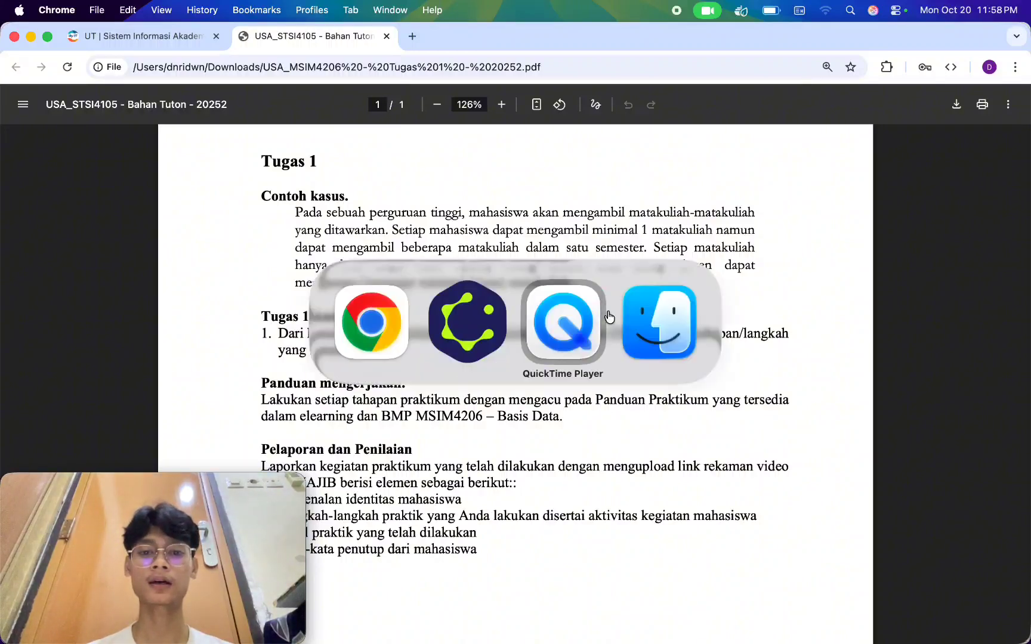
pyautogui.moveTo(602, 623)
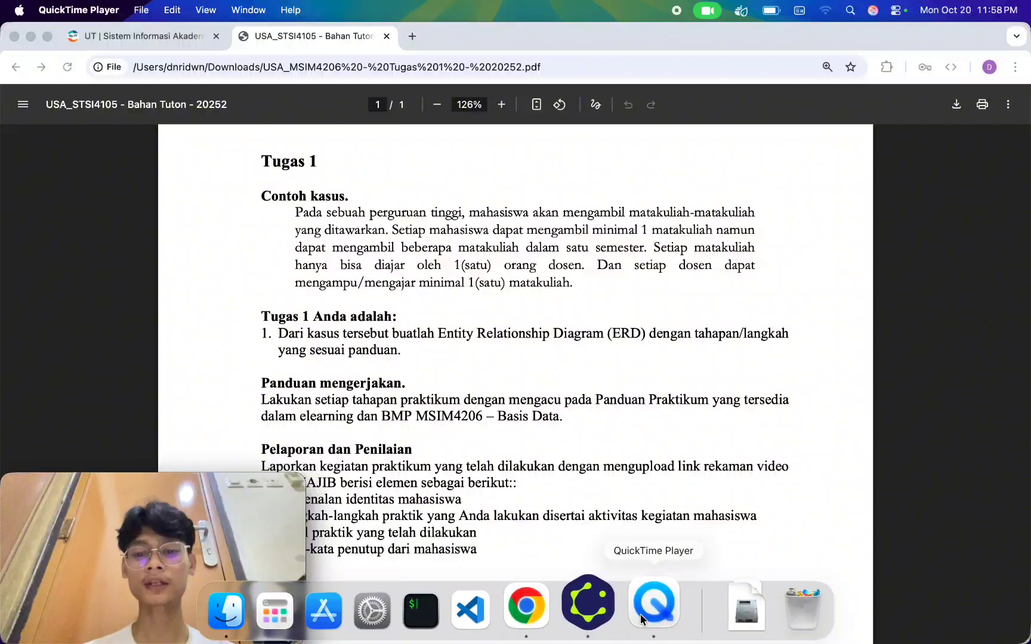
pyautogui.click(592, 612)
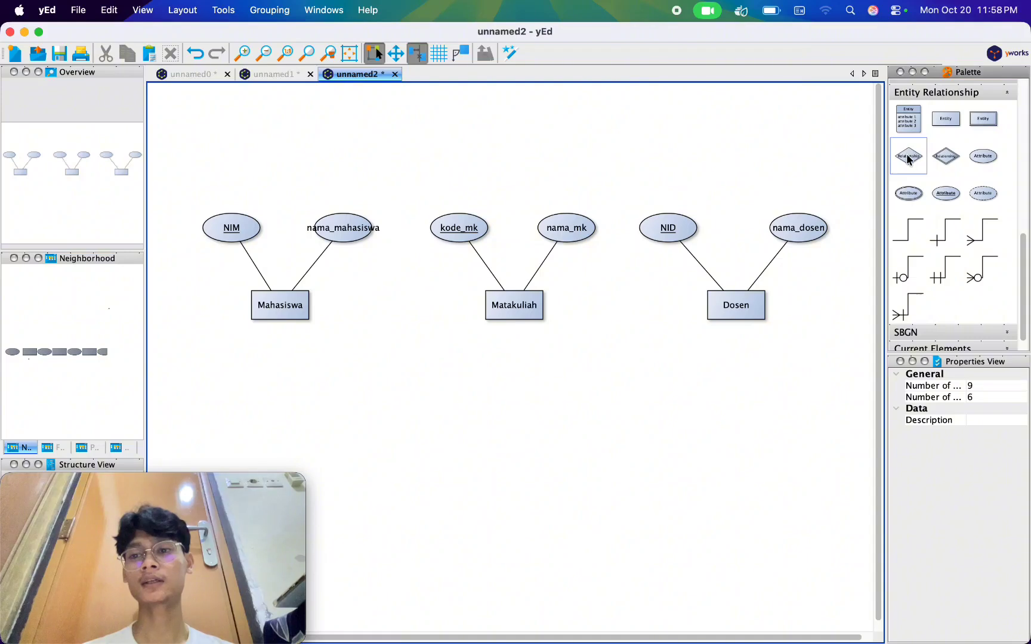
pyautogui.moveTo(919, 160); pyautogui.dragTo(401, 306)
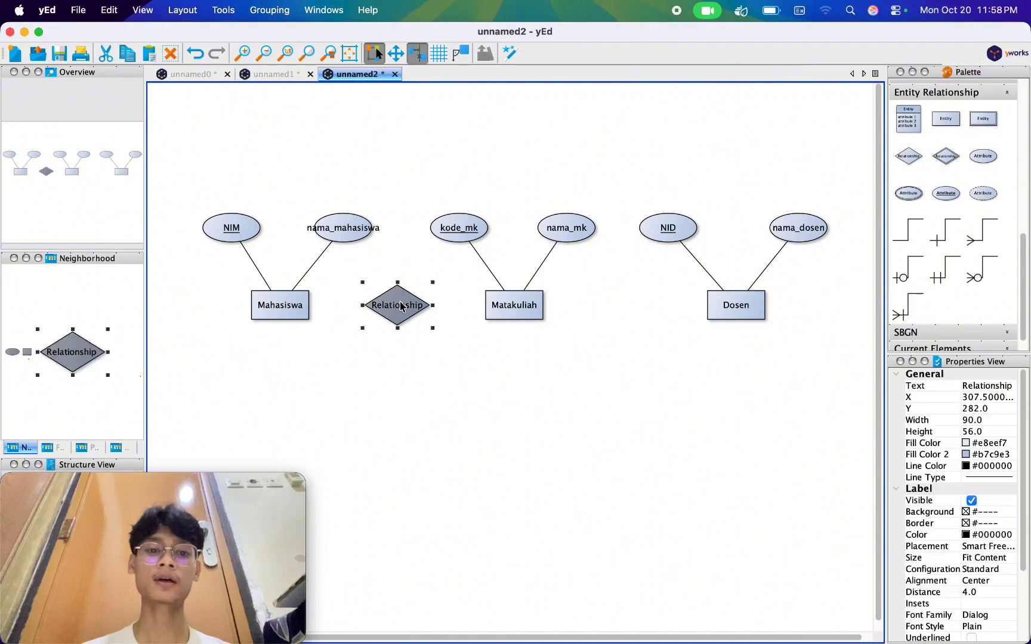
pyautogui.doubleClick(401, 307)
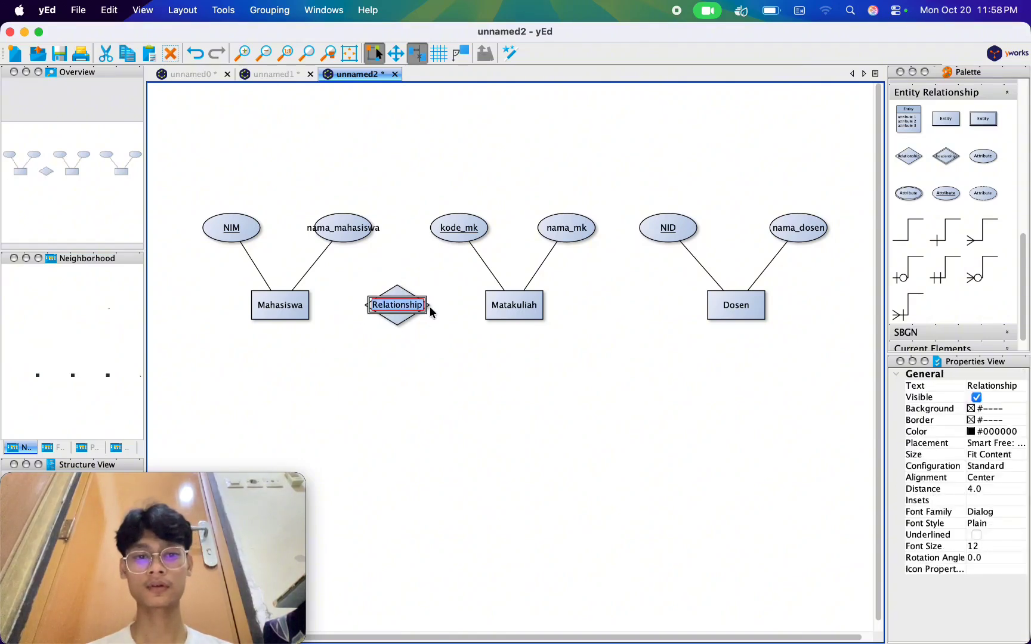
pyautogui.write('Meregistra')
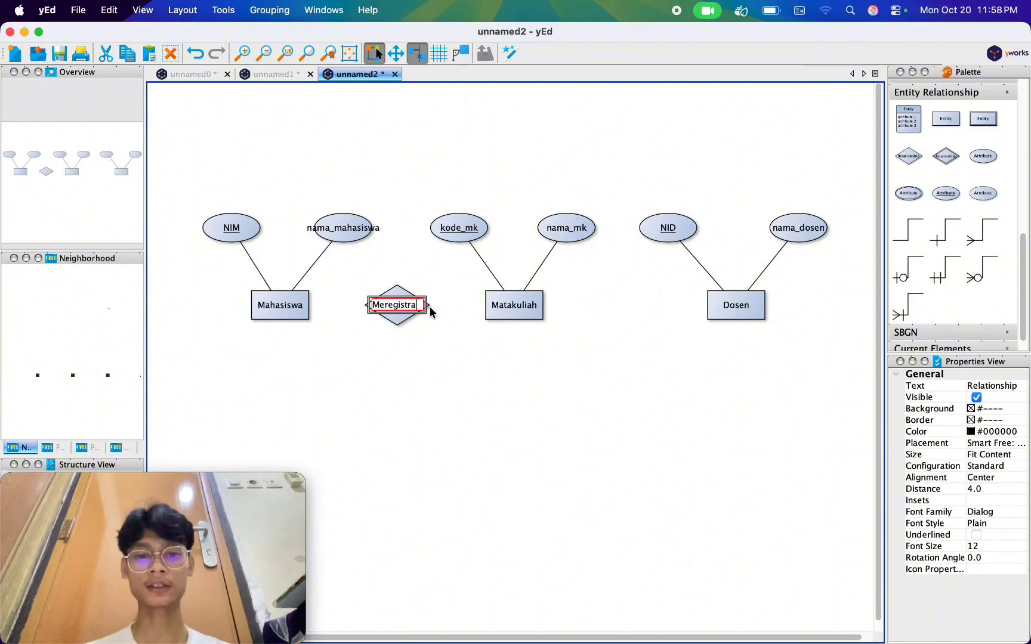
pyautogui.write('si')
pyautogui.press('Return')
pyautogui.click(476, 397)
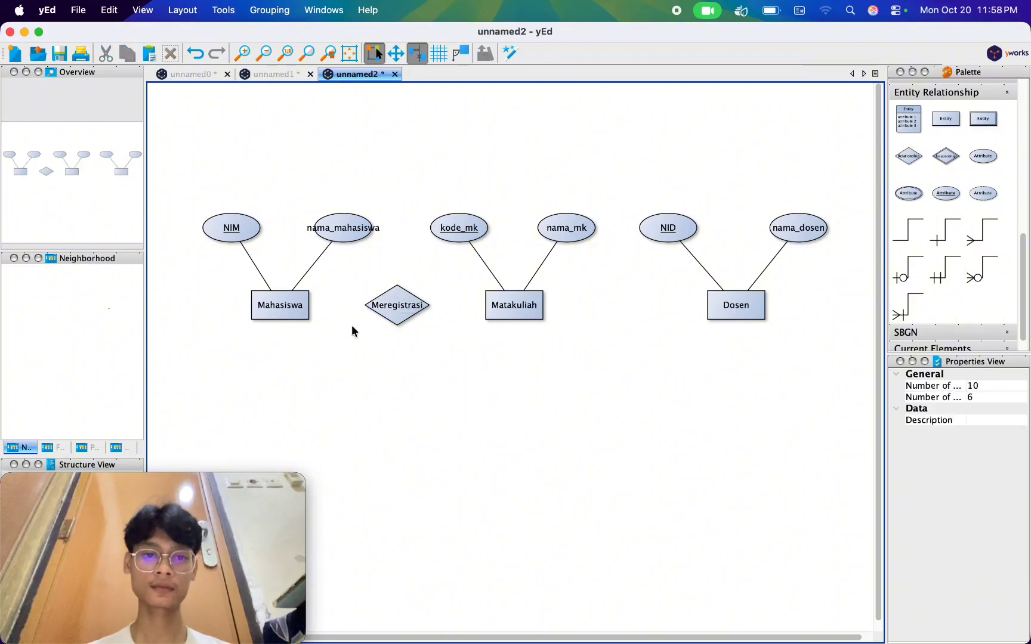
# Draw connecting lines from the Mahasiswa entity and from the Matakuliah entity to the Meregistrasi relationship.
pyautogui.click(290, 306)
pyautogui.moveTo(277, 307); pyautogui.dragTo(401, 309)
pyautogui.click(352, 354)
pyautogui.click(298, 305)
pyautogui.click(344, 343)
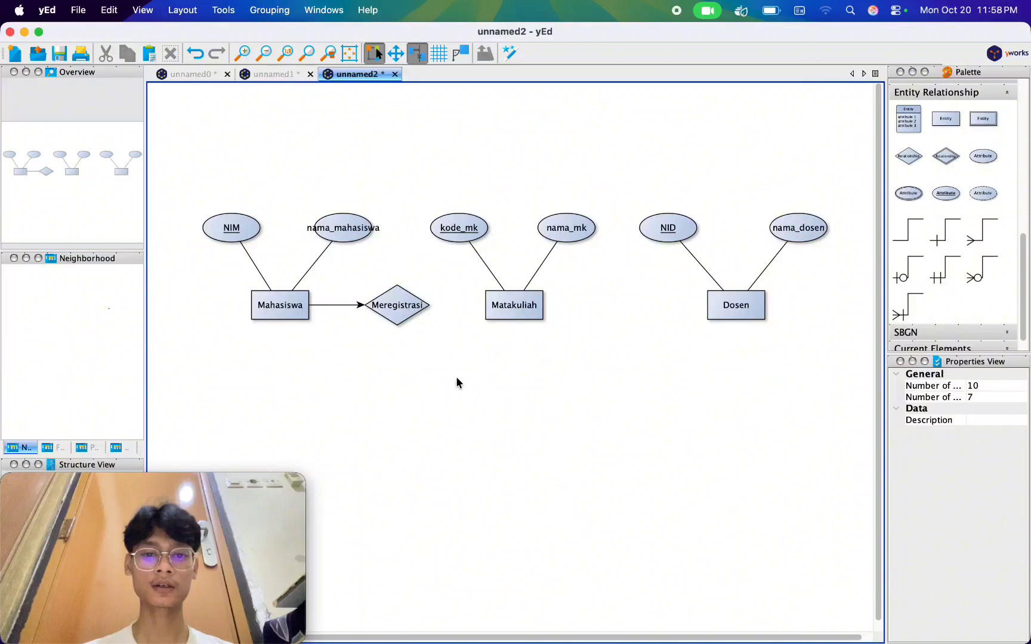
pyautogui.moveTo(514, 303); pyautogui.dragTo(397, 307)
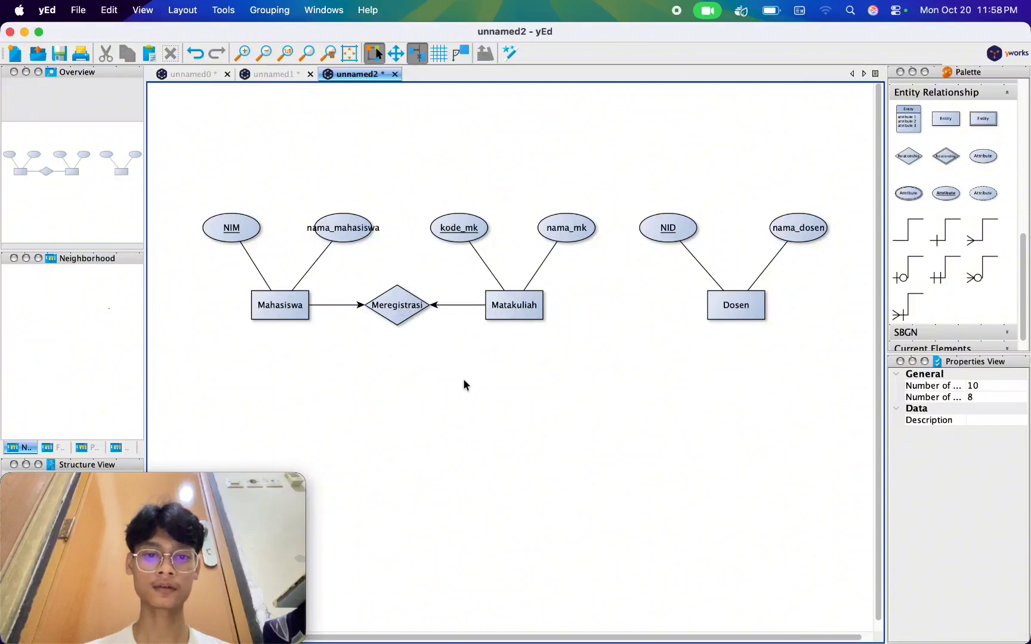
pyautogui.click(338, 305)
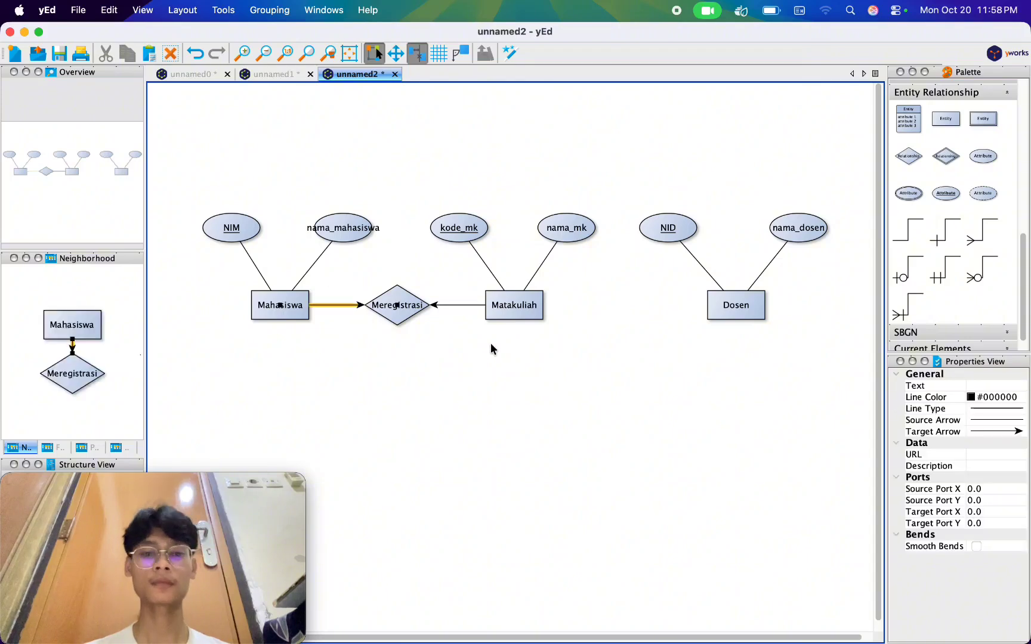
pyautogui.click(1001, 433)
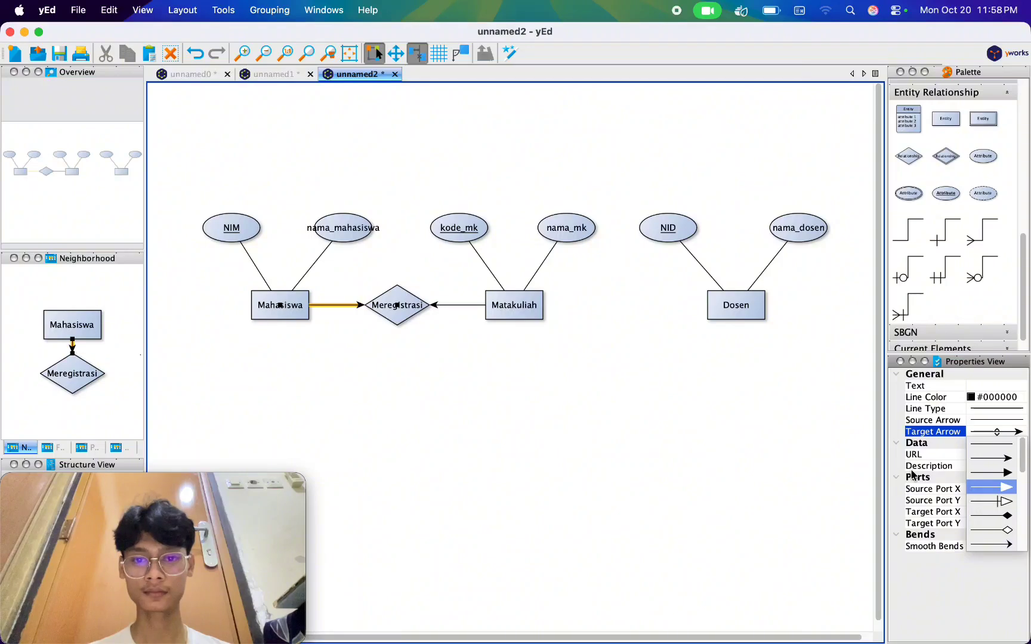
pyautogui.click(746, 421)
# Remove the target arrowhead from the line linking Matakuliah to the Meregistrasi relationship.
pyautogui.click(457, 308)
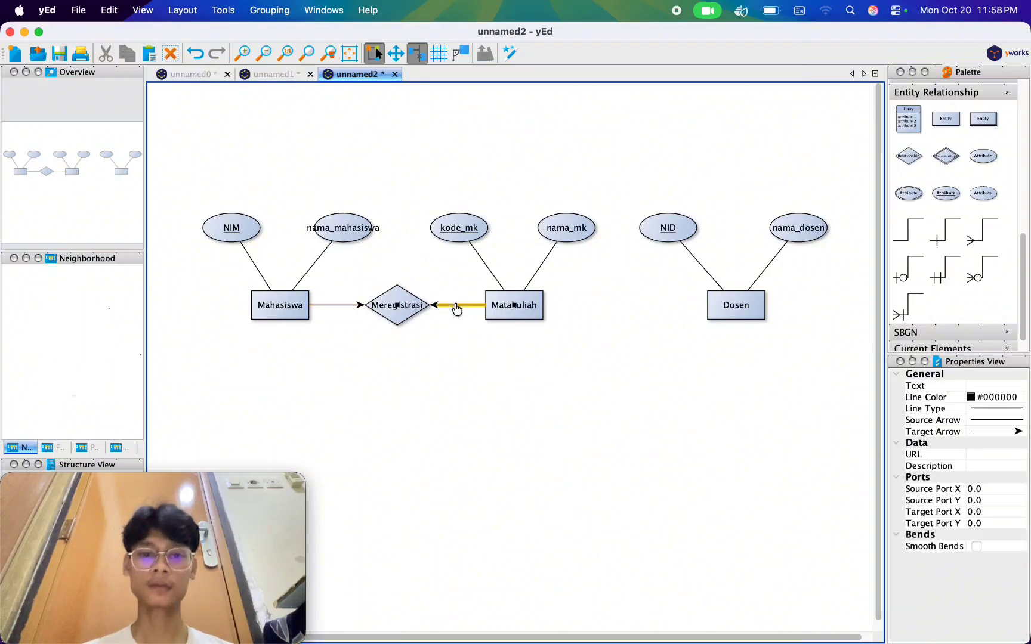
pyautogui.click(1007, 433)
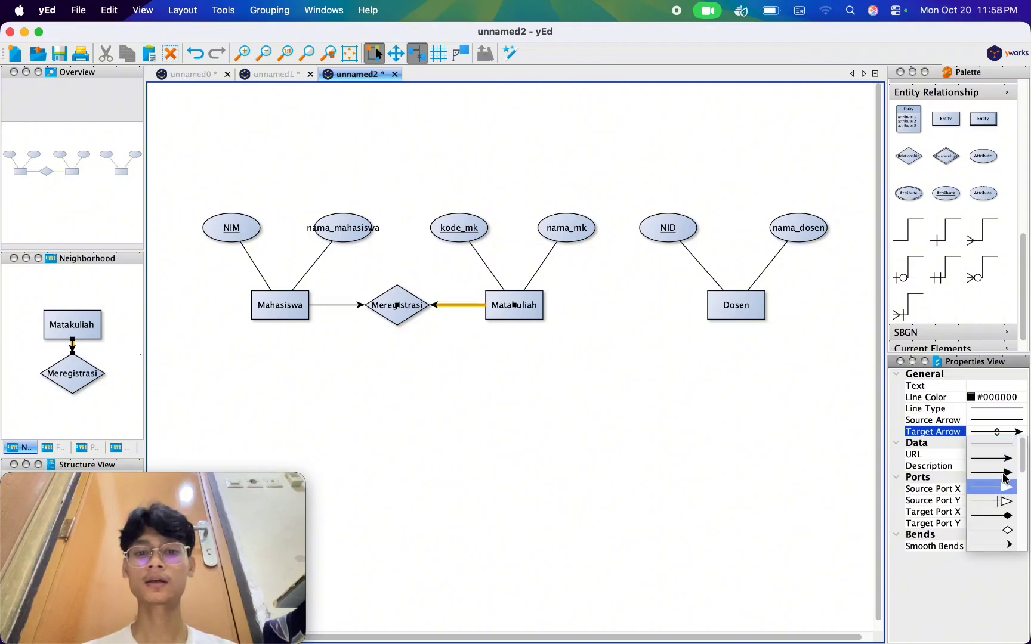
pyautogui.click(1011, 442)
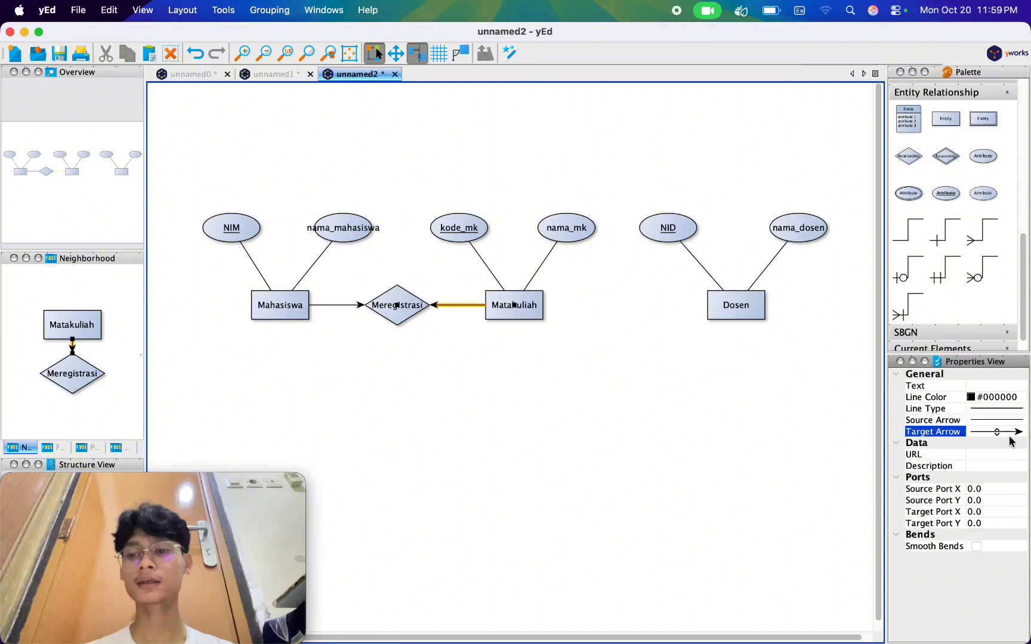
pyautogui.click(1010, 432)
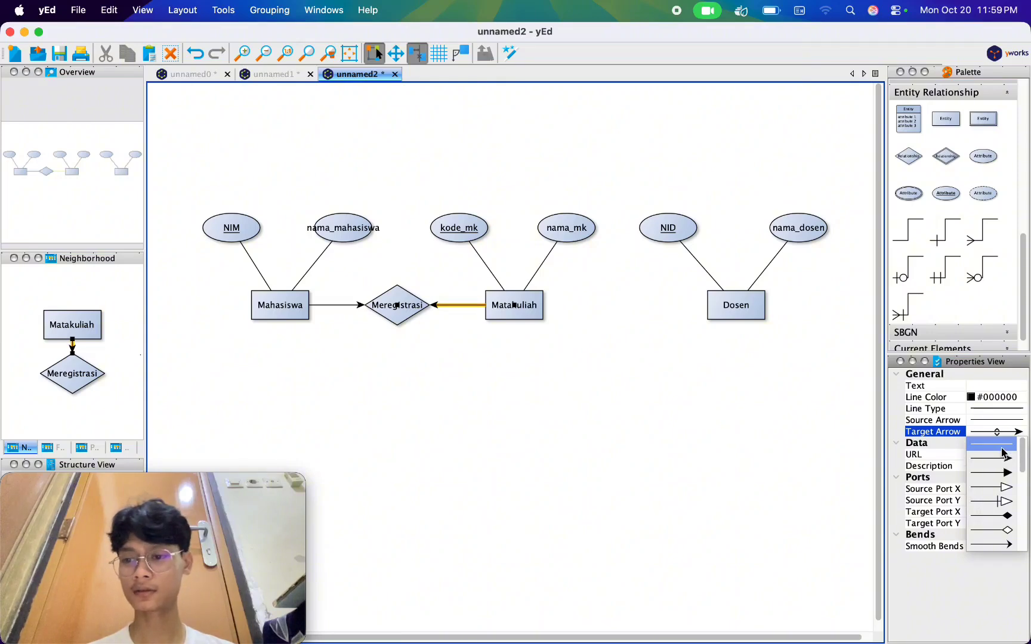
pyautogui.click(1001, 445)
# Give the line between Matakuliah and Meregistrasi a plain crow's foot as its source arrow.
pyautogui.click(1005, 412)
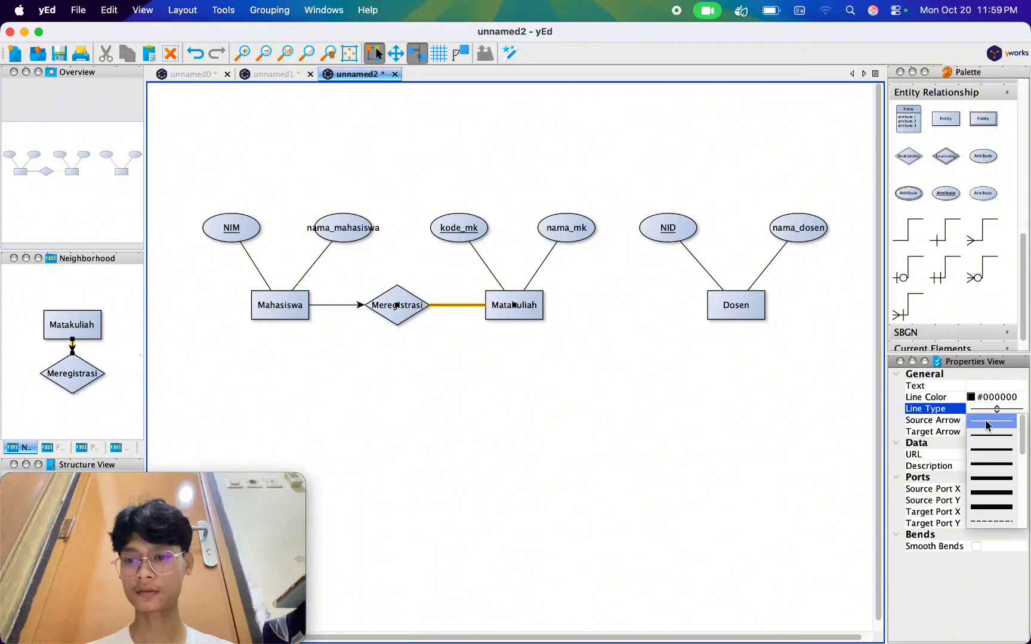
pyautogui.click(987, 421)
pyautogui.click(989, 420)
pyautogui.scroll(-5, 990, 462)
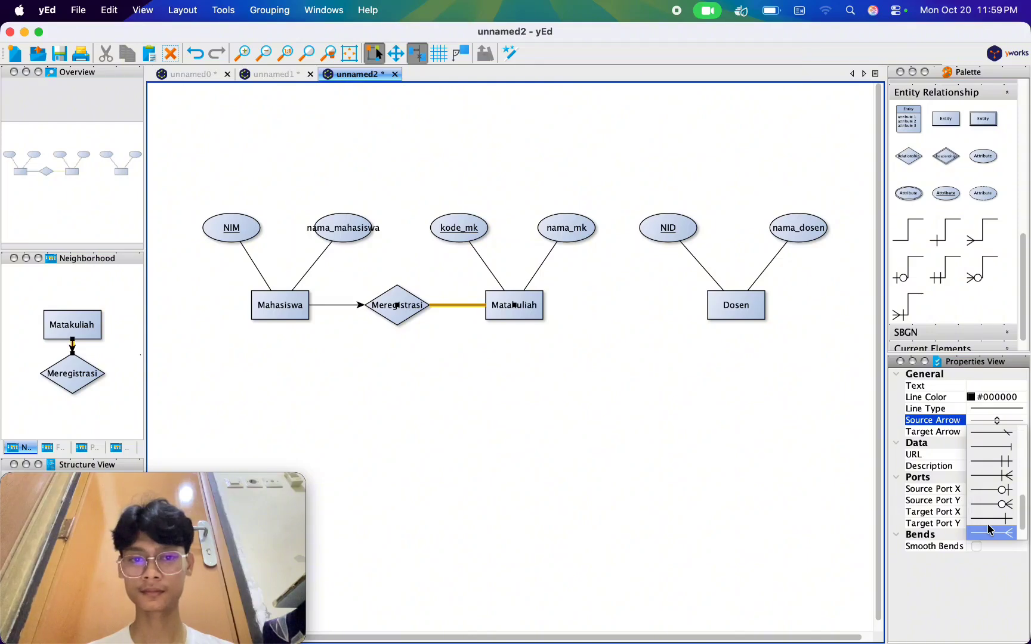
pyautogui.click(987, 524)
pyautogui.click(725, 461)
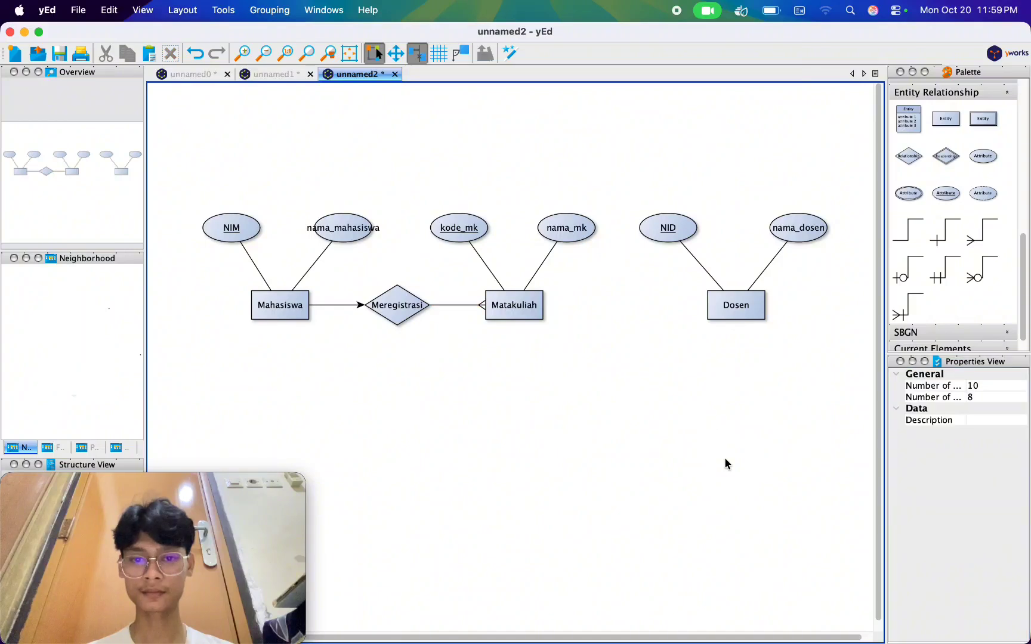
# On the Mahasiswa–Meregistrasi line, remove the target arrowhead and set the source arrow to a crow's foot with a bar.
pyautogui.click(357, 306)
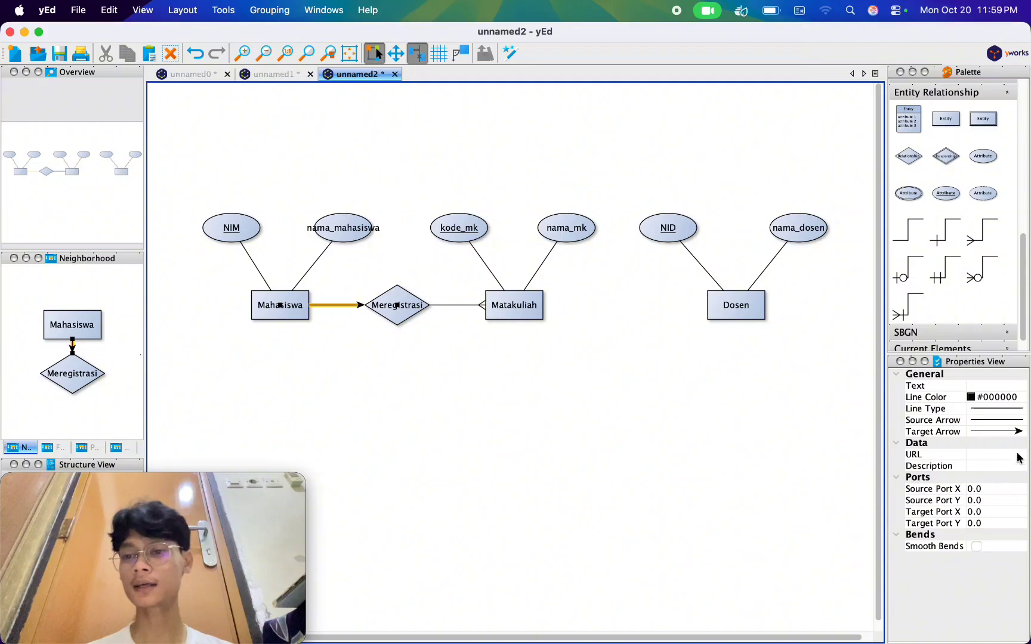
pyautogui.click(1013, 431)
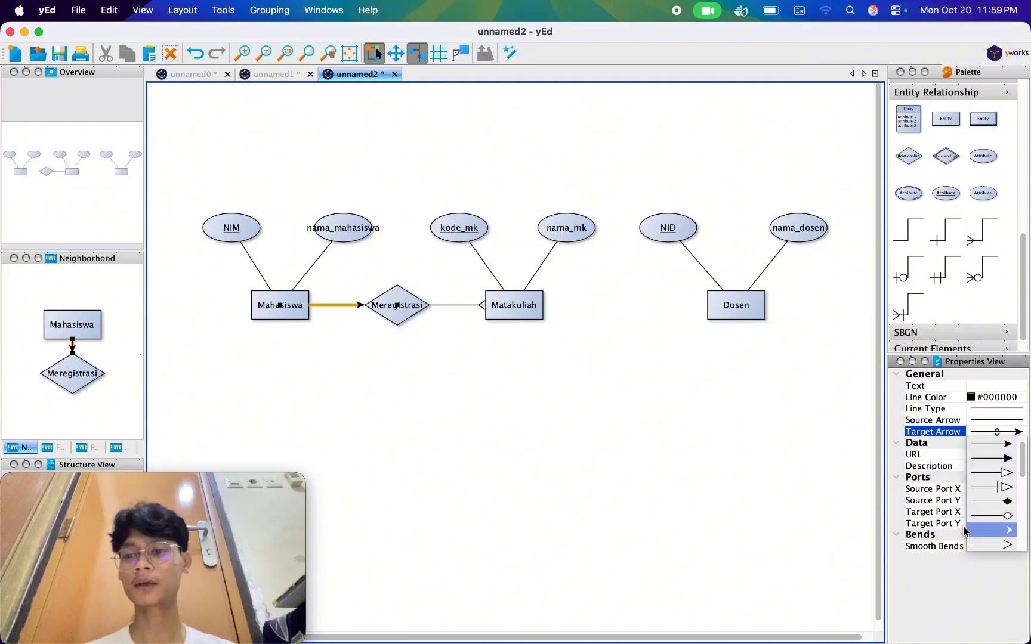
pyautogui.scroll(1, 993, 471)
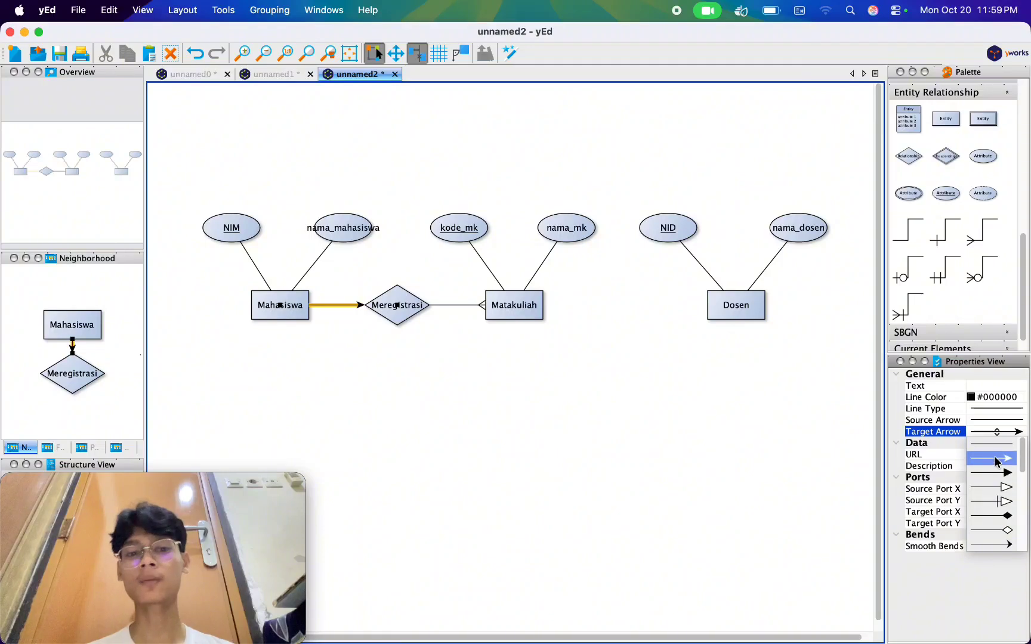
pyautogui.click(996, 444)
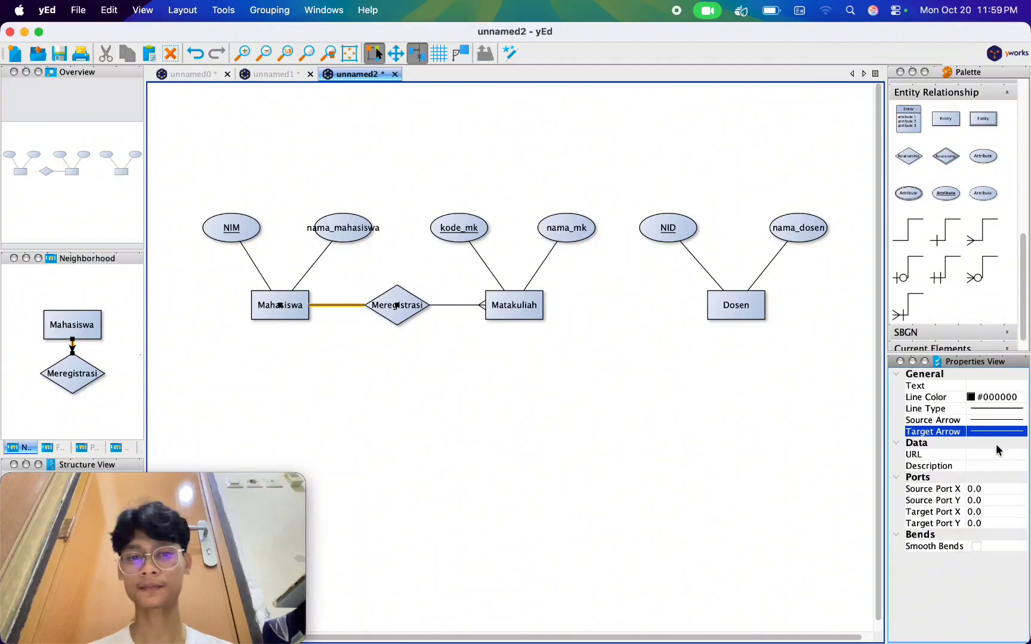
pyautogui.click(985, 421)
pyautogui.scroll(-5, 1001, 471)
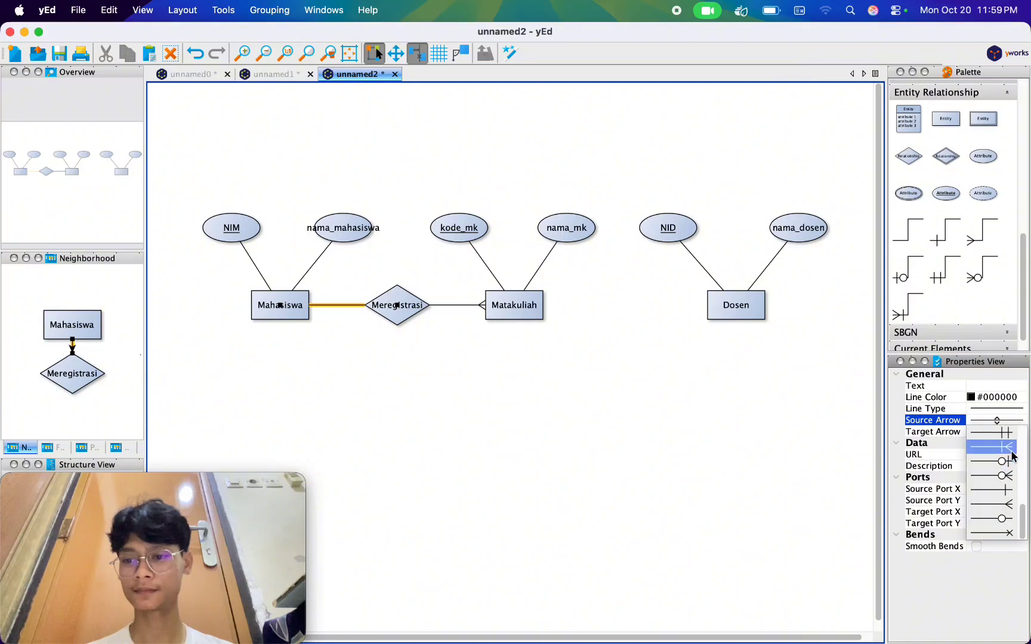
pyautogui.click(999, 453)
pyautogui.click(593, 443)
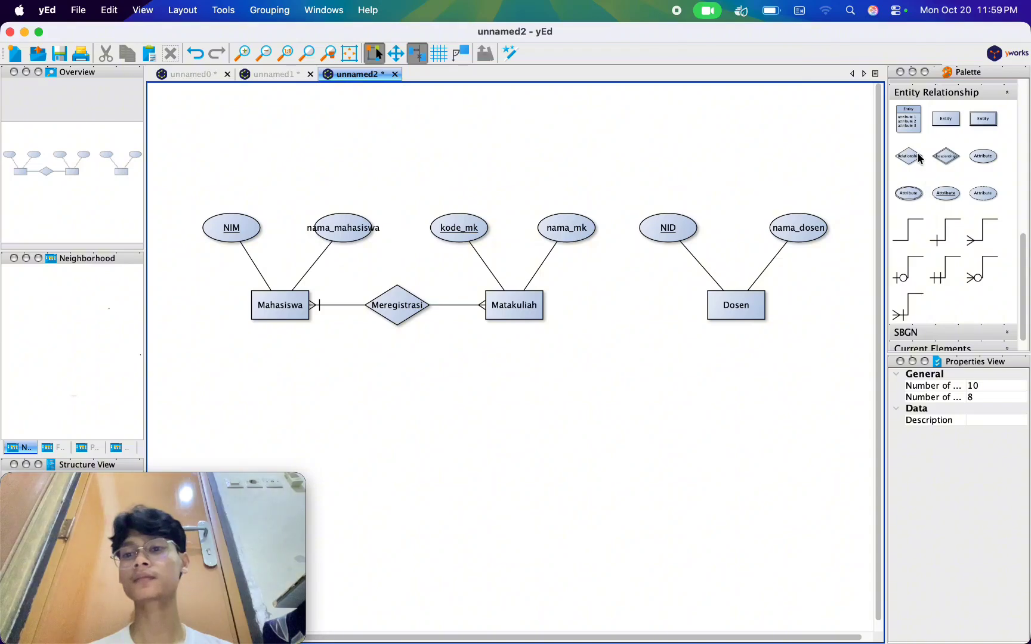
# Switch to Chrome to reread how lecturers and courses relate in the Tugas 1 case, and return to yEd.
pyautogui.press('super+Tab')
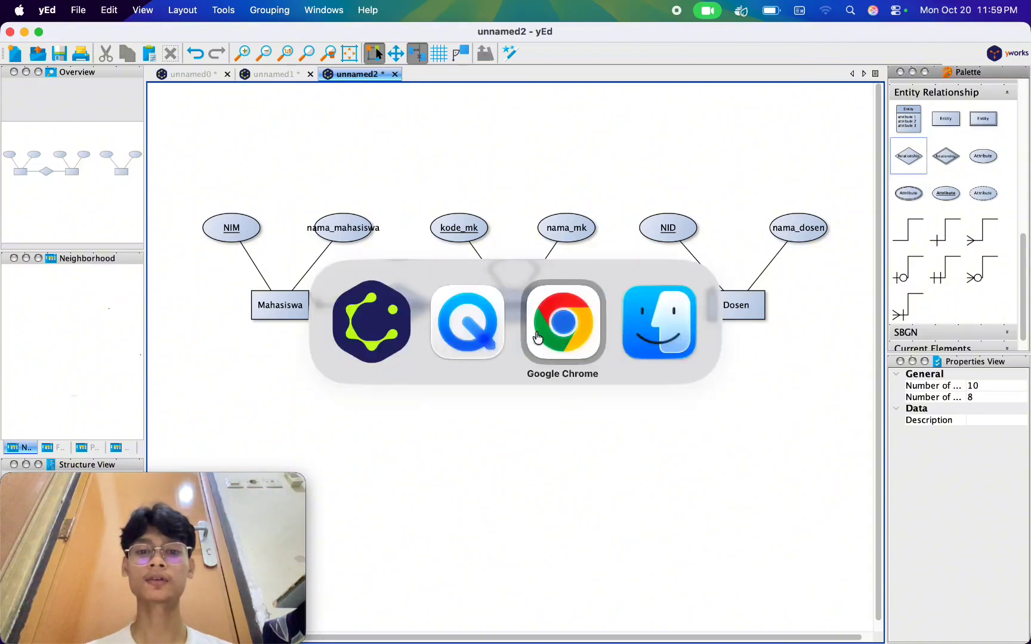
pyautogui.click(537, 338)
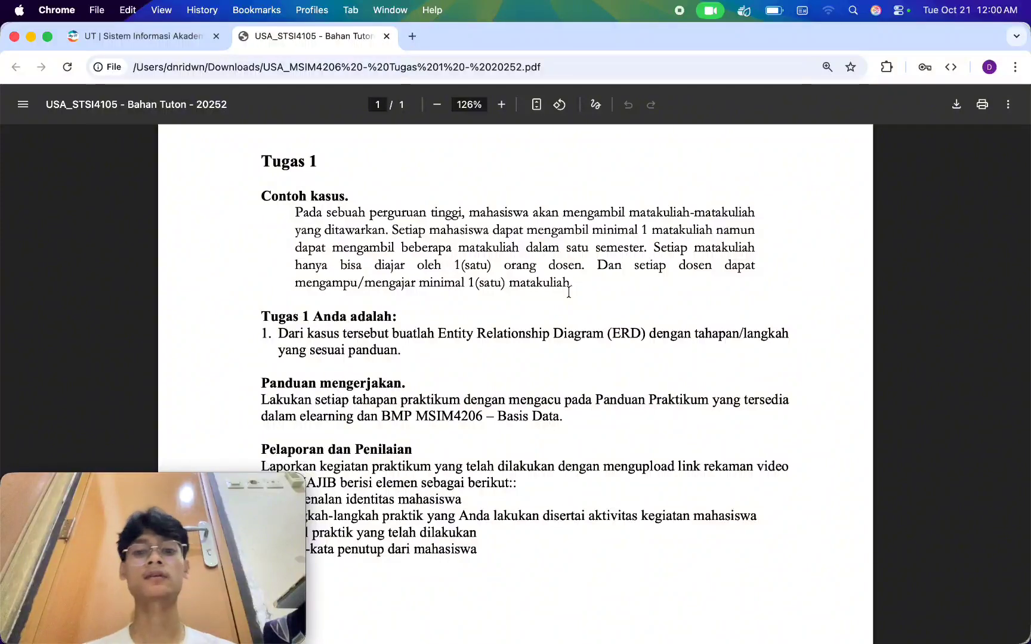
pyautogui.press('super+Tab')
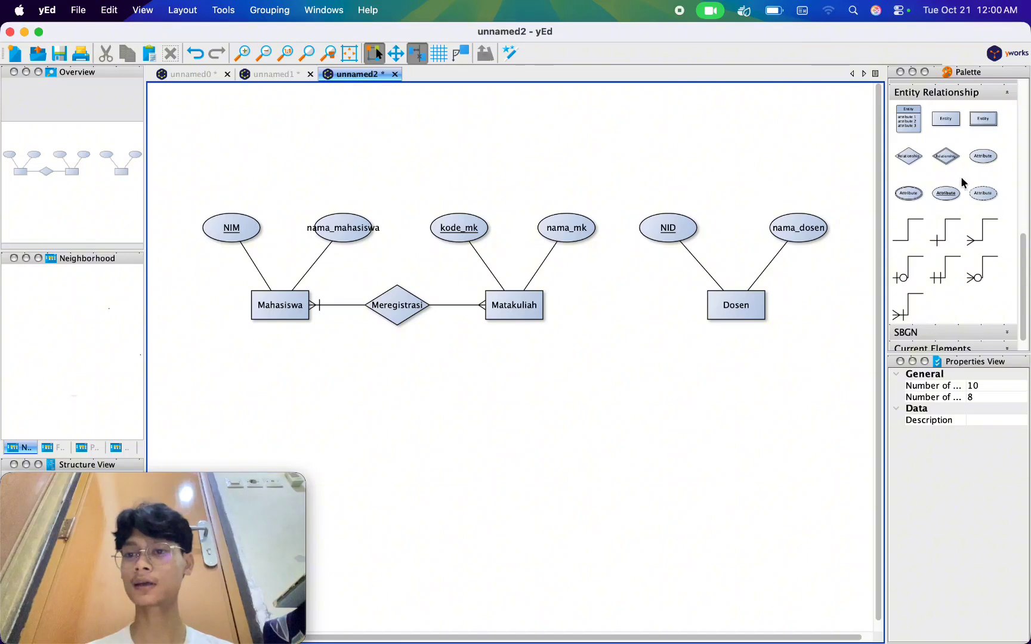
# Add a relationship diamond between the Matakuliah and Dosen entities and label it "Mengajar".
pyautogui.moveTo(910, 163); pyautogui.dragTo(628, 311)
pyautogui.click(628, 311)
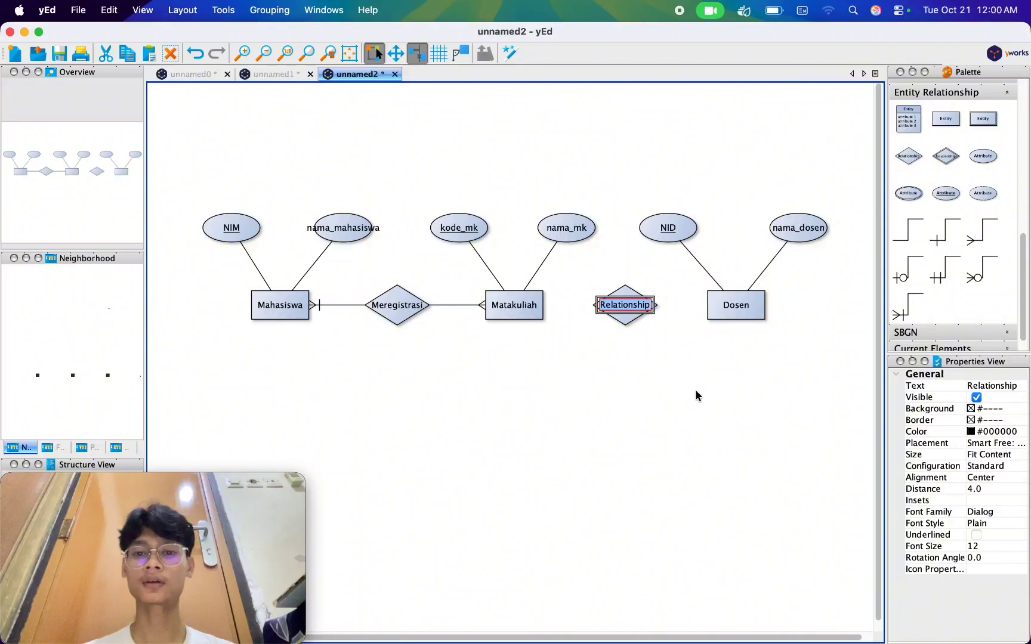
pyautogui.click(793, 432)
pyautogui.click(638, 311)
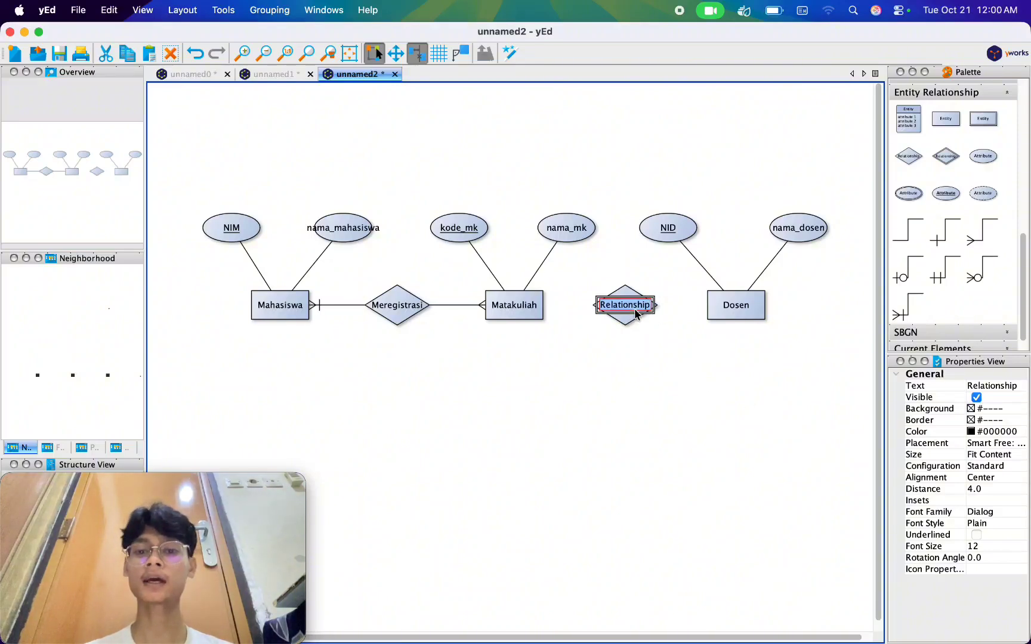
pyautogui.write('Mengajar')
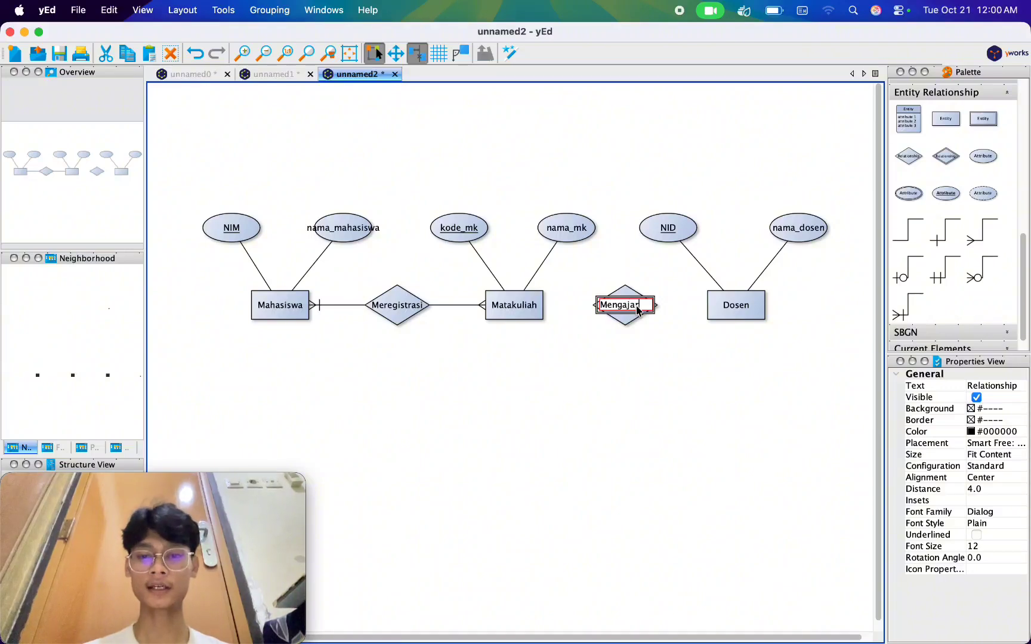
pyautogui.press('Return')
pyautogui.click(660, 404)
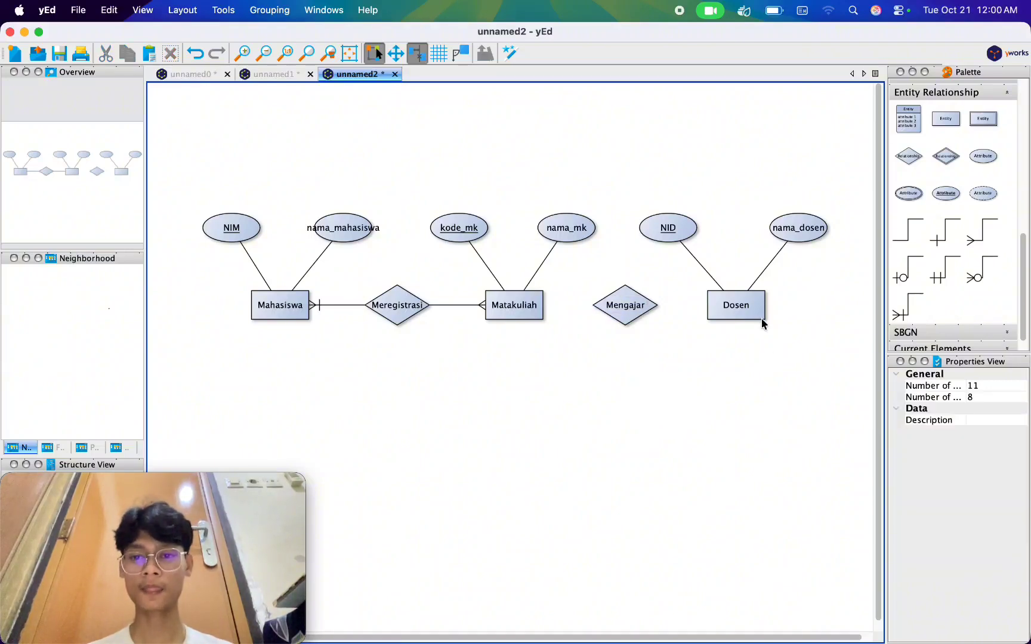
# Connect Dosen and Matakuliah to the Mengajar relationship and remove the target arrowhead from the Dosen line.
pyautogui.moveTo(741, 306); pyautogui.dragTo(622, 303)
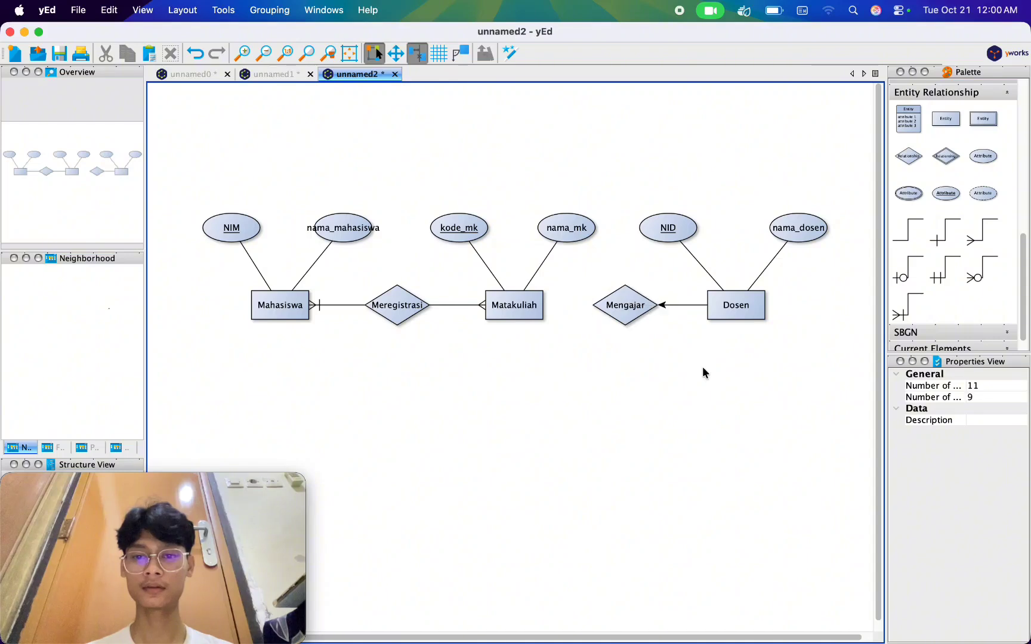
pyautogui.moveTo(513, 303); pyautogui.dragTo(625, 306)
pyautogui.click(671, 307)
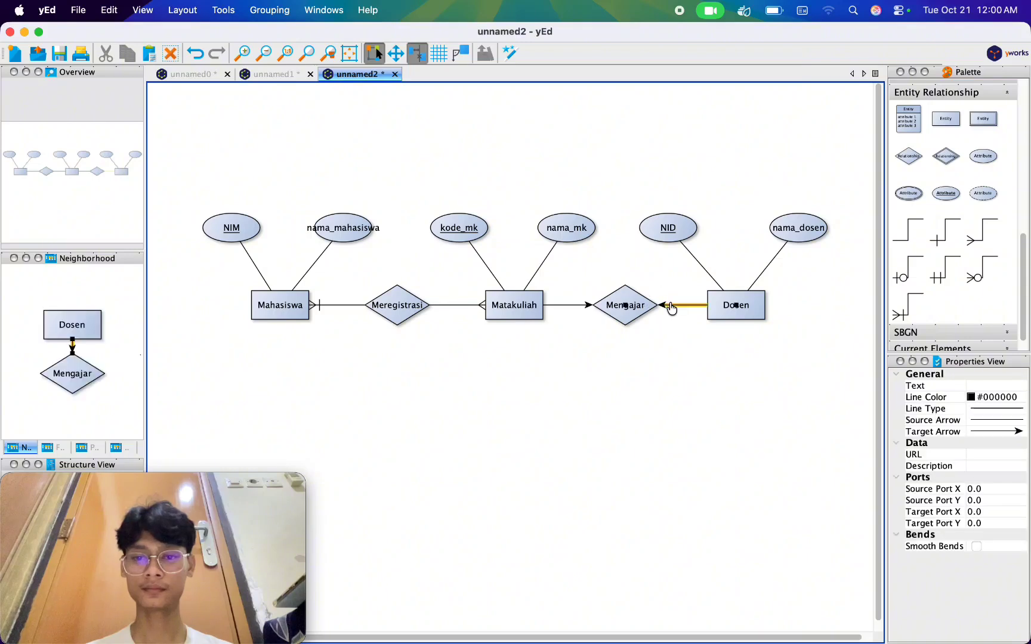
pyautogui.click(995, 432)
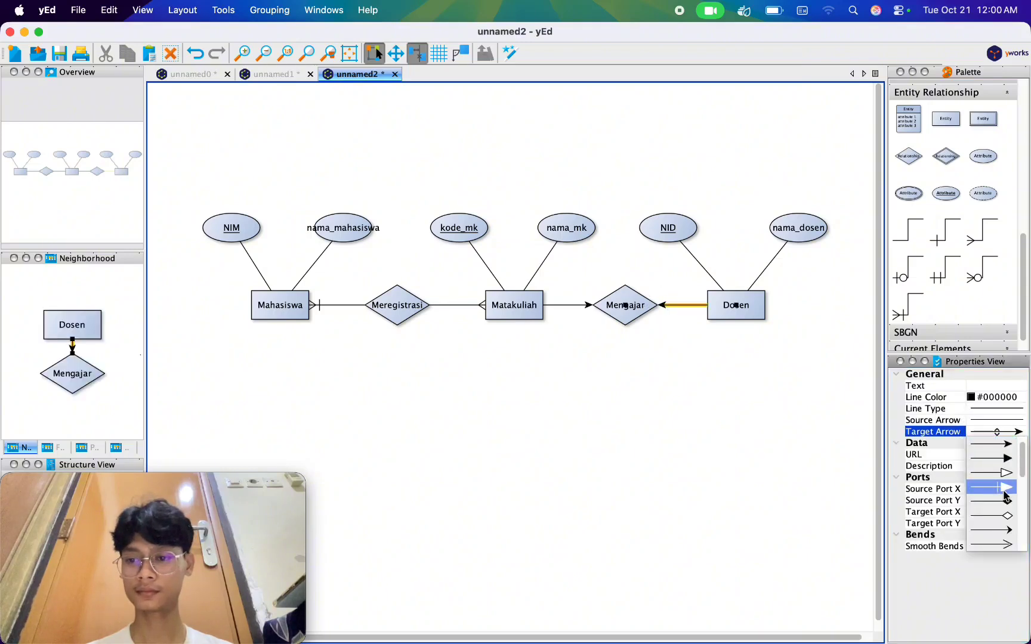
pyautogui.click(998, 444)
pyautogui.click(674, 406)
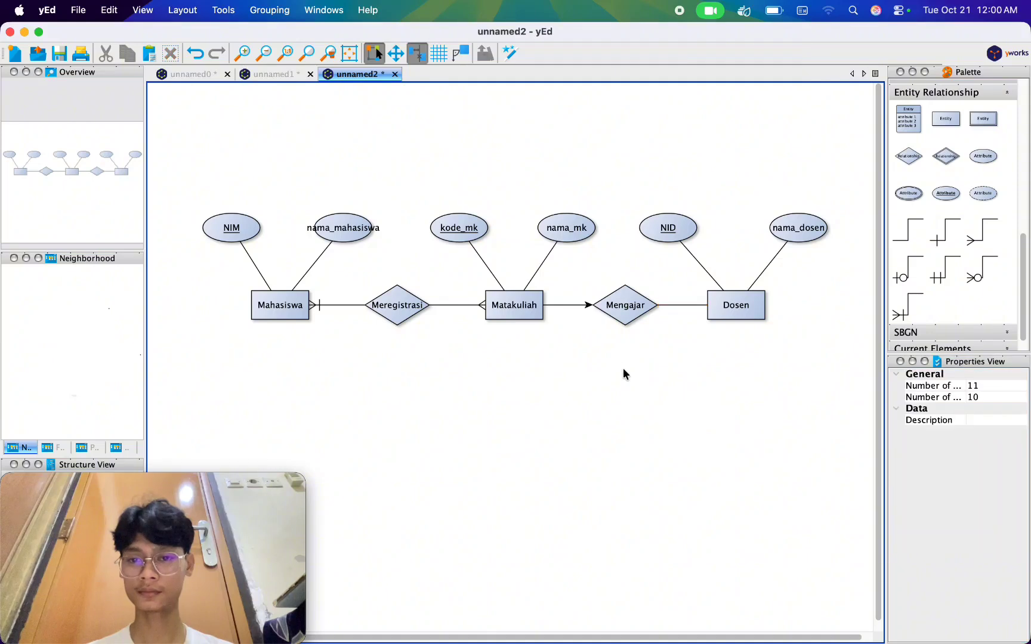
# Remove the target arrowhead from the line between Matakuliah and Mengajar.
pyautogui.click(570, 307)
pyautogui.click(995, 432)
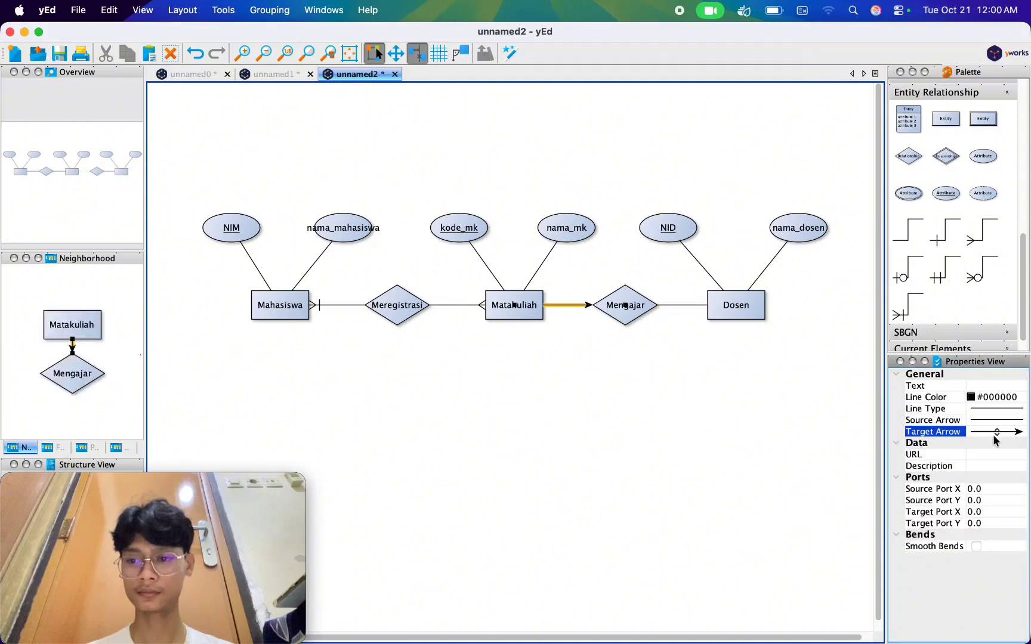
pyautogui.click(999, 433)
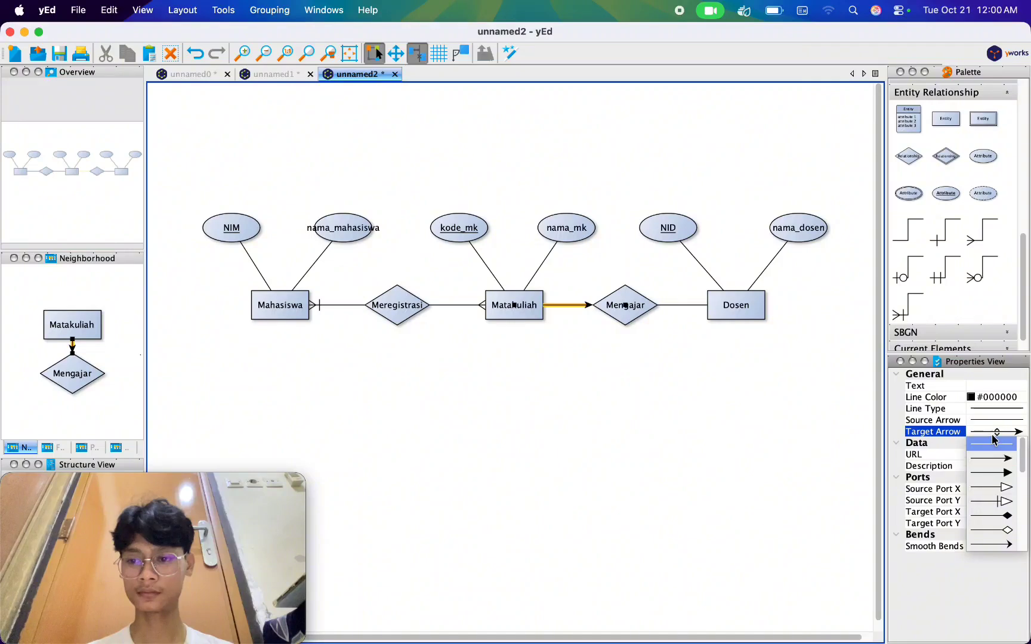
pyautogui.click(993, 442)
pyautogui.click(805, 452)
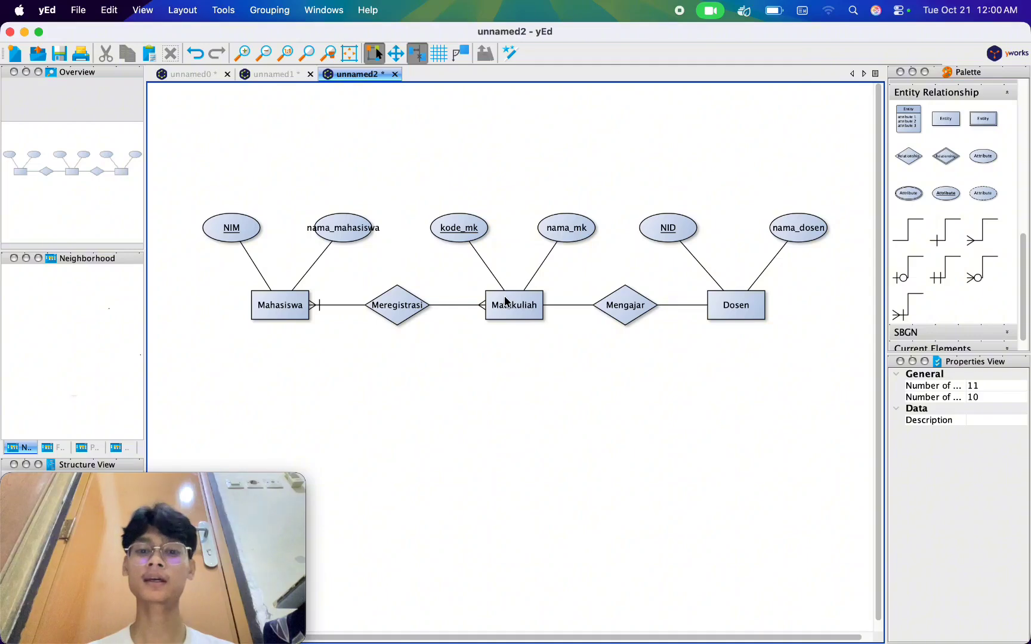
# Set the source arrow of the Dosen–Mengajar line to a double bar.
pyautogui.click(692, 305)
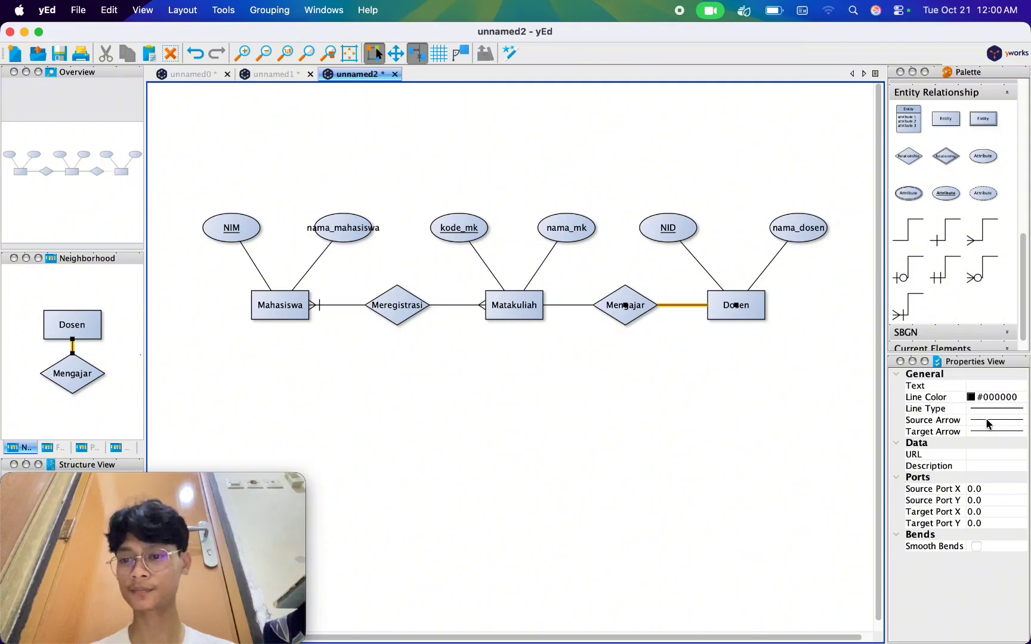
pyautogui.click(987, 425)
pyautogui.scroll(-3, 993, 482)
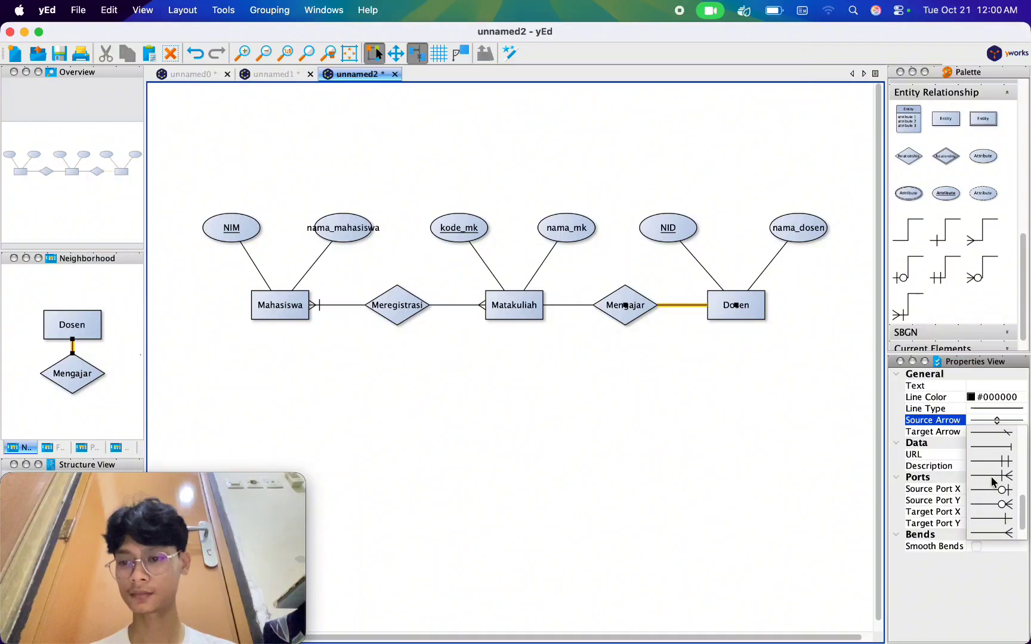
pyautogui.click(994, 461)
pyautogui.click(676, 411)
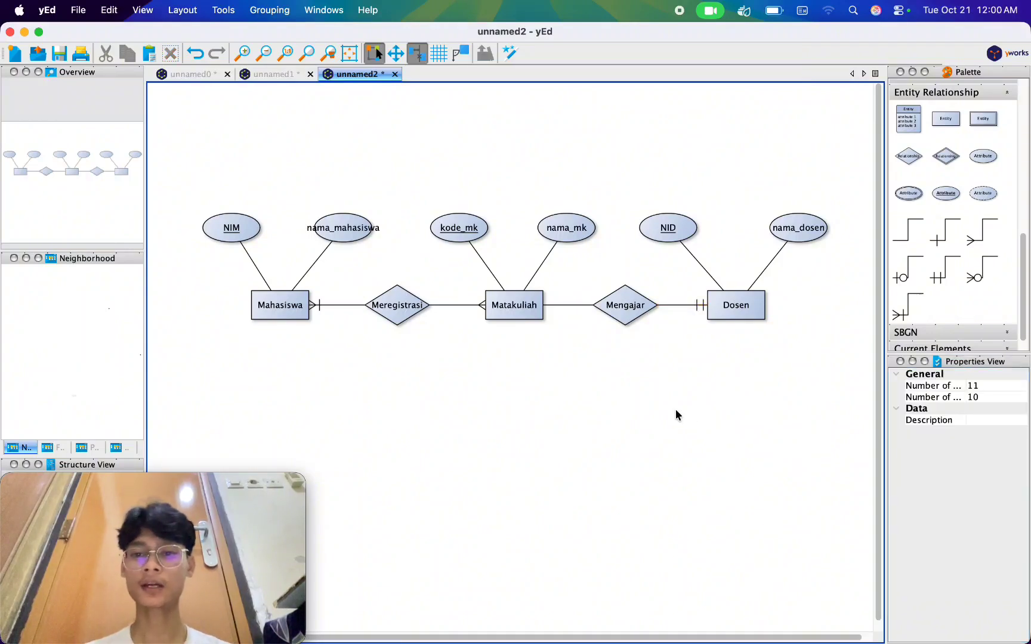
# Set the source arrow of the Matakuliah–Mengajar line to a crow's foot with a bar.
pyautogui.click(571, 307)
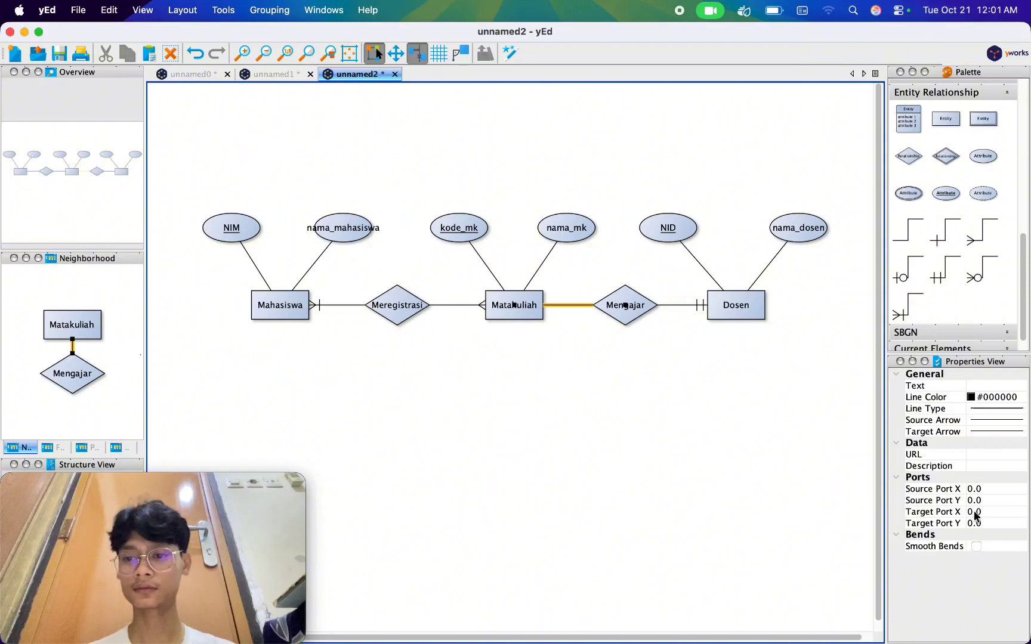
pyautogui.click(637, 373)
pyautogui.click(574, 307)
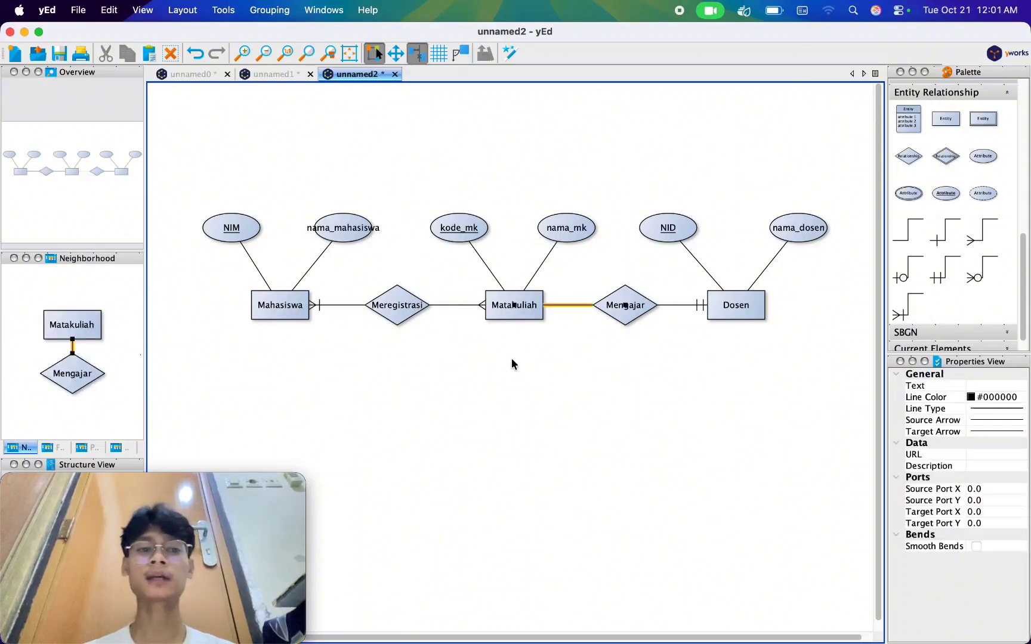
pyautogui.click(981, 425)
pyautogui.scroll(-3, 978, 478)
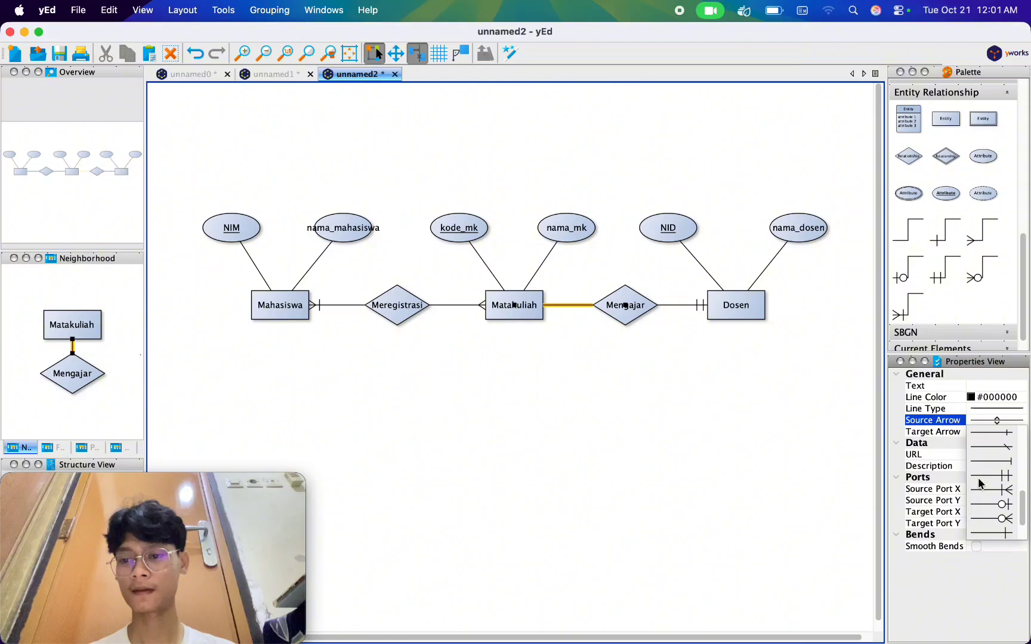
pyautogui.click(987, 489)
pyautogui.click(739, 469)
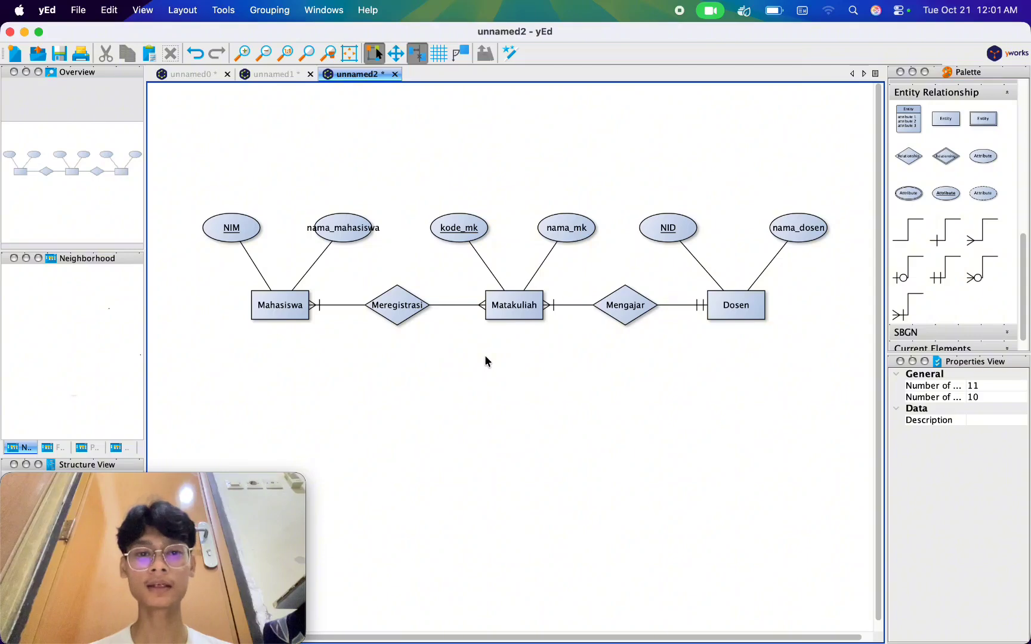
# Delete the Meregistrasi relationship between Mahasiswa and Matakuliah together with its connecting lines.
pyautogui.click(412, 315)
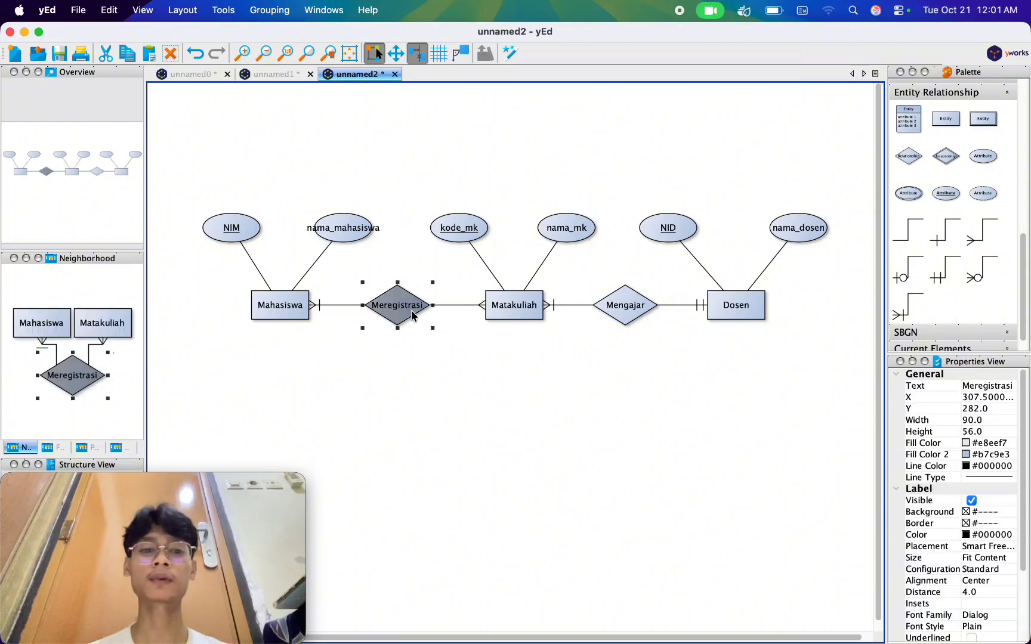
pyautogui.click(533, 426)
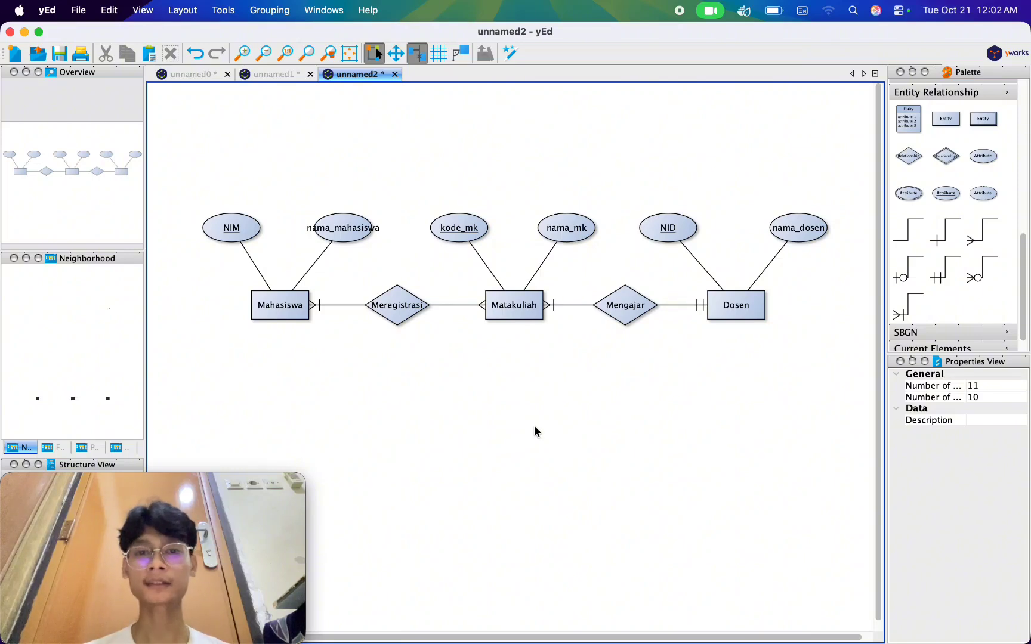
pyautogui.click(412, 311)
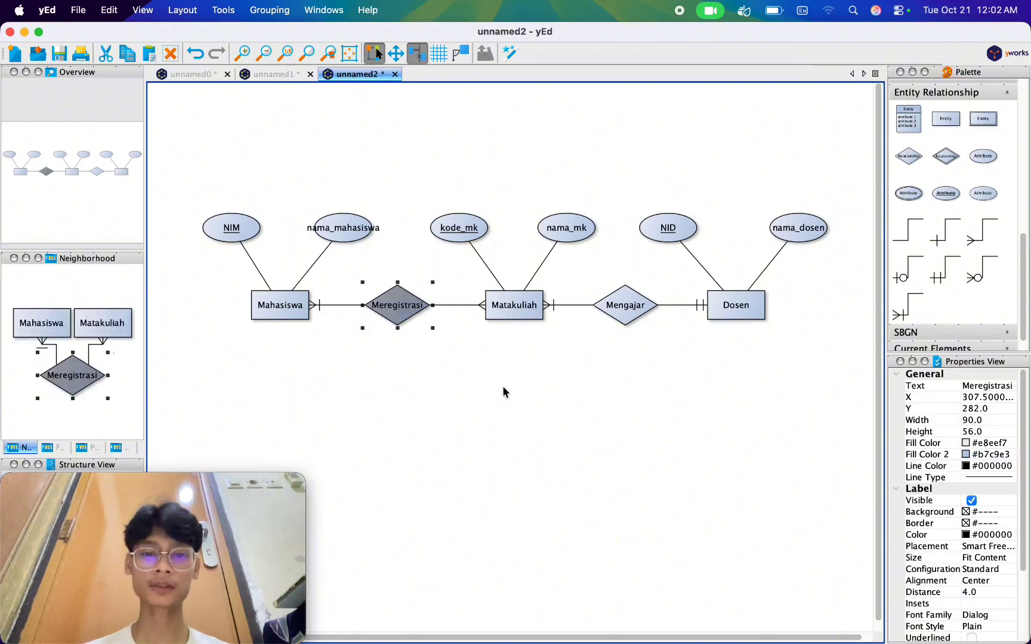
pyautogui.press('Delete')
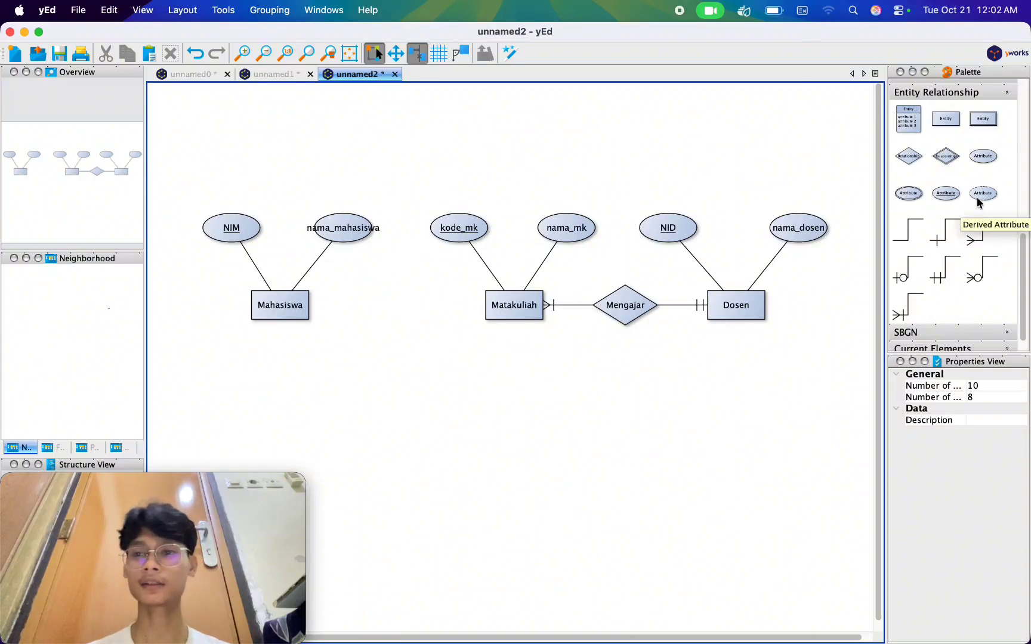
# Add an entity below the gap between Mahasiswa and Matakuliah and label it "Registrasi MK".
pyautogui.click(954, 125)
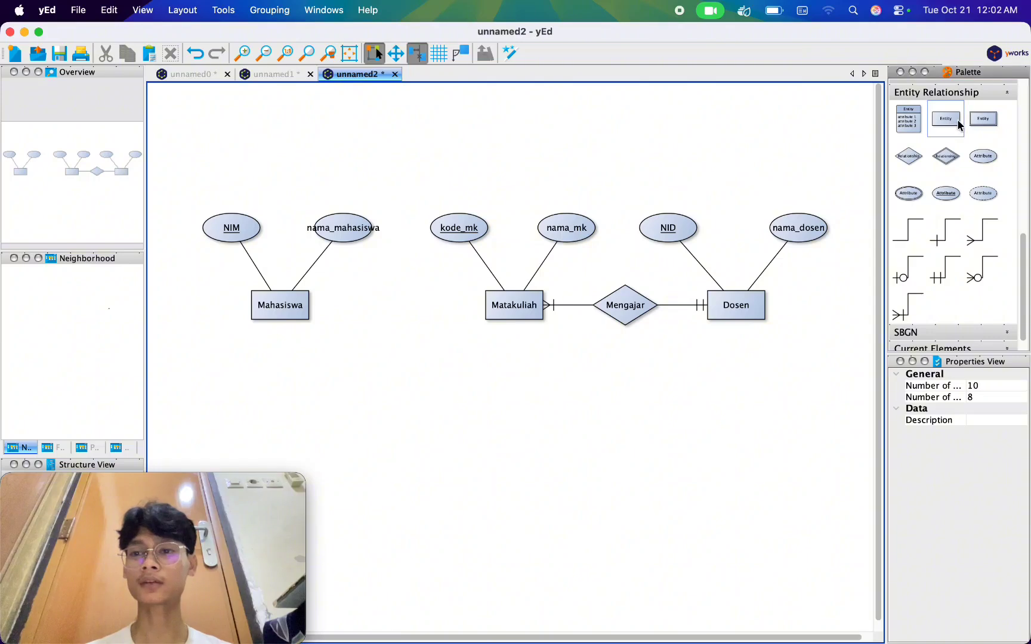
pyautogui.moveTo(959, 126); pyautogui.dragTo(402, 373)
pyautogui.click(402, 374)
pyautogui.doubleClick(403, 374)
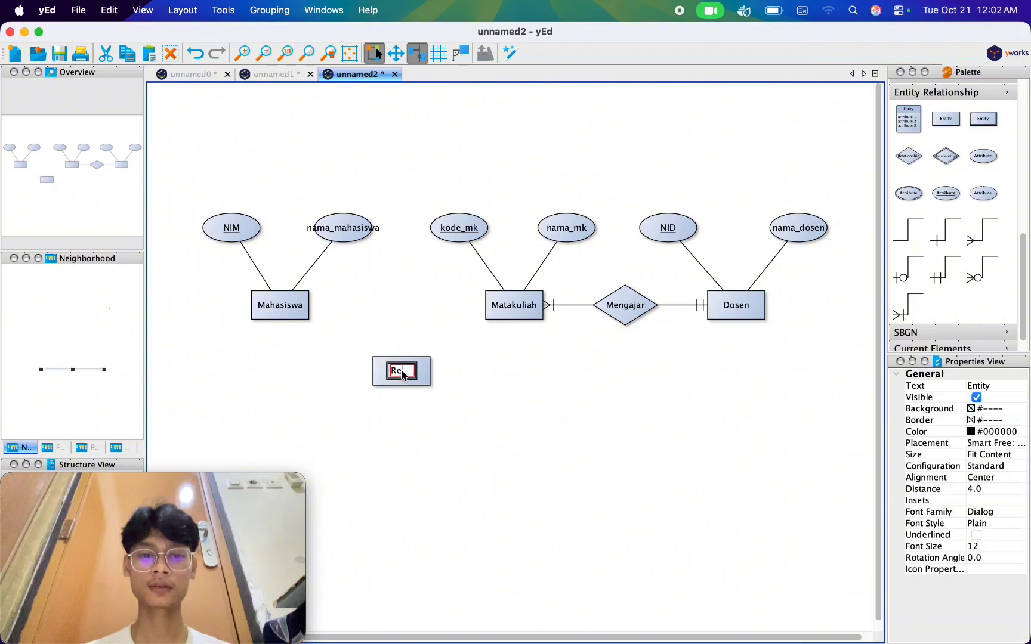
pyautogui.write('Registrasi MK')
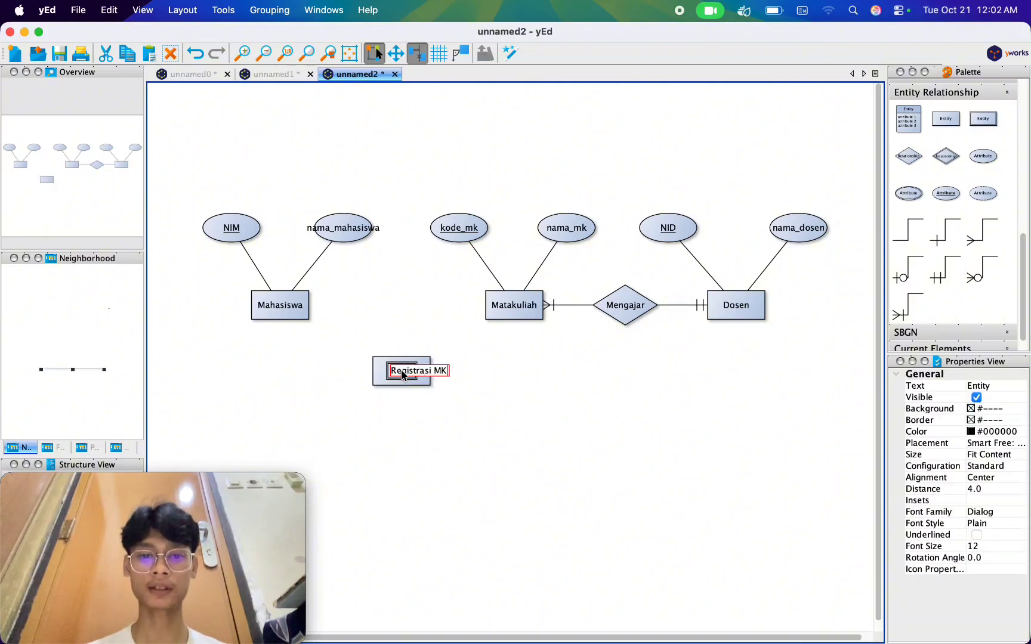
pyautogui.press('Return')
pyautogui.click(580, 445)
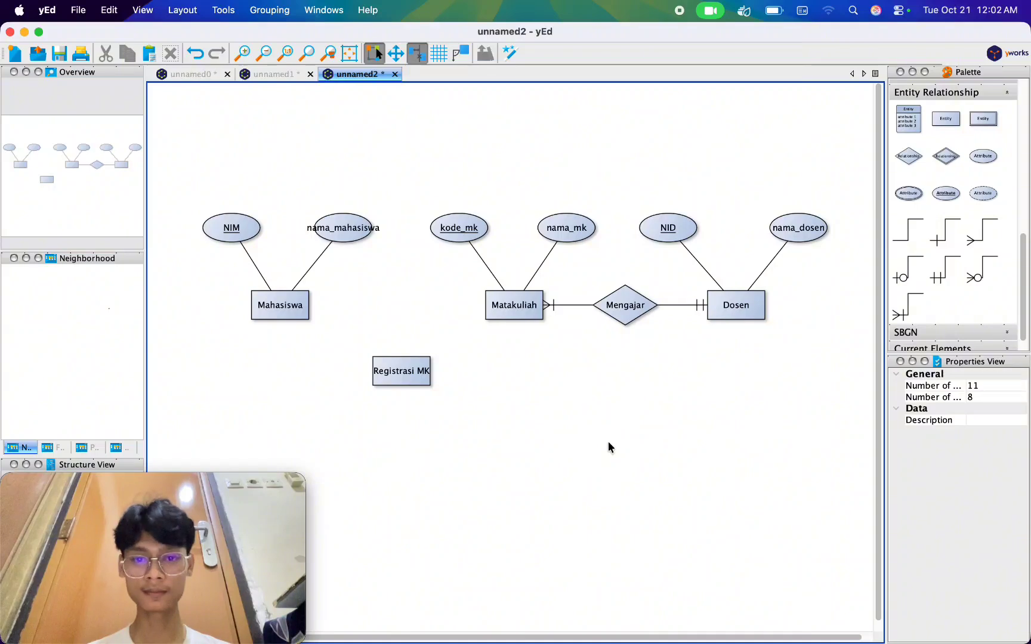
# Add an attribute below Registrasi MK, label it "NIM" and underline it as a key.
pyautogui.click(988, 159)
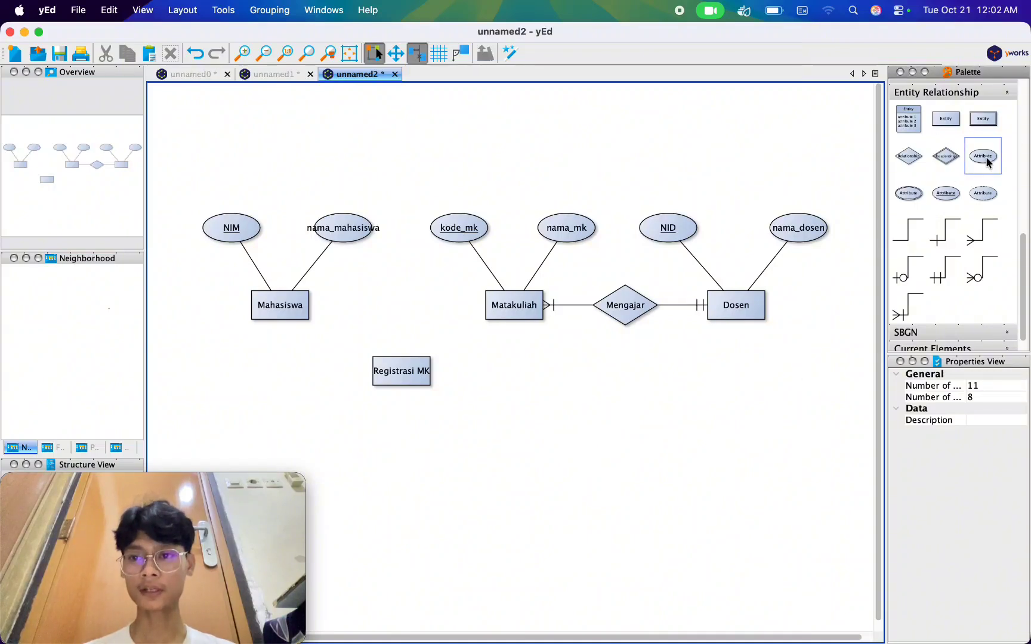
pyautogui.moveTo(989, 162); pyautogui.dragTo(351, 437)
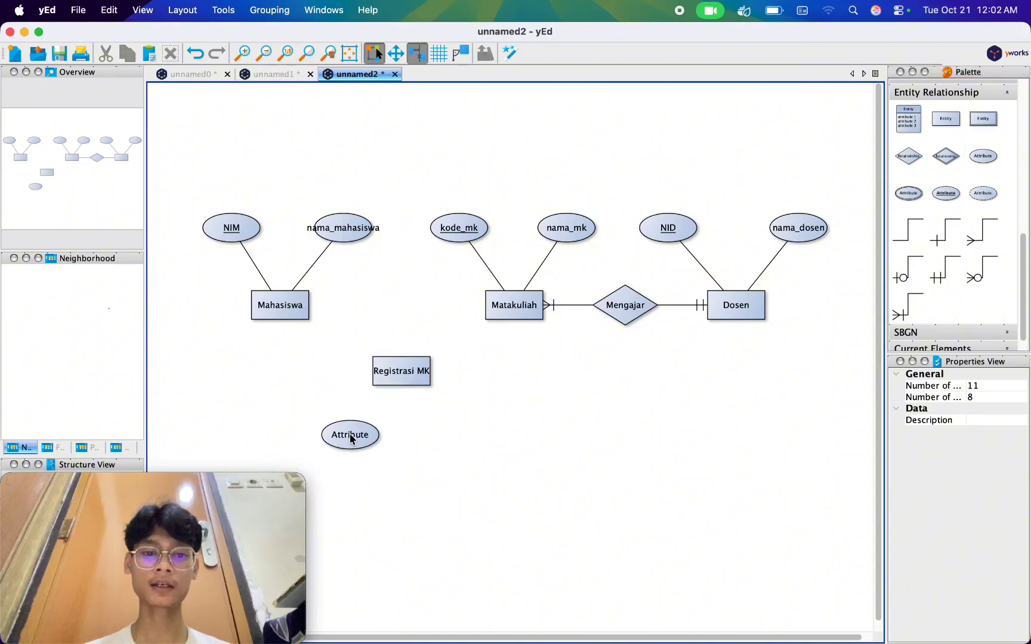
pyautogui.click(350, 435)
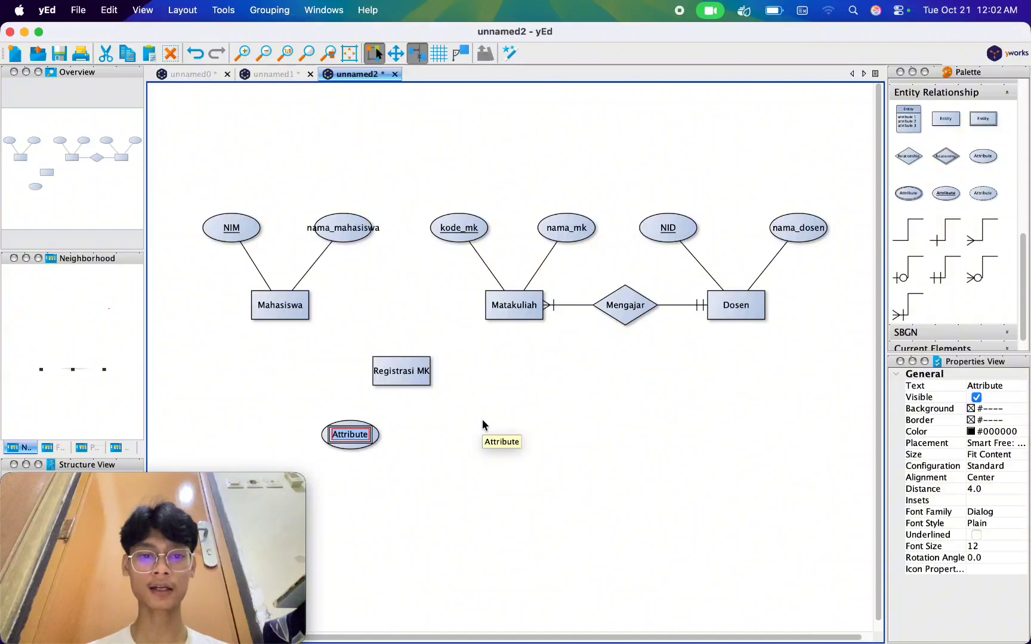
pyautogui.write('NIM')
pyautogui.press('Return')
pyautogui.click(334, 431)
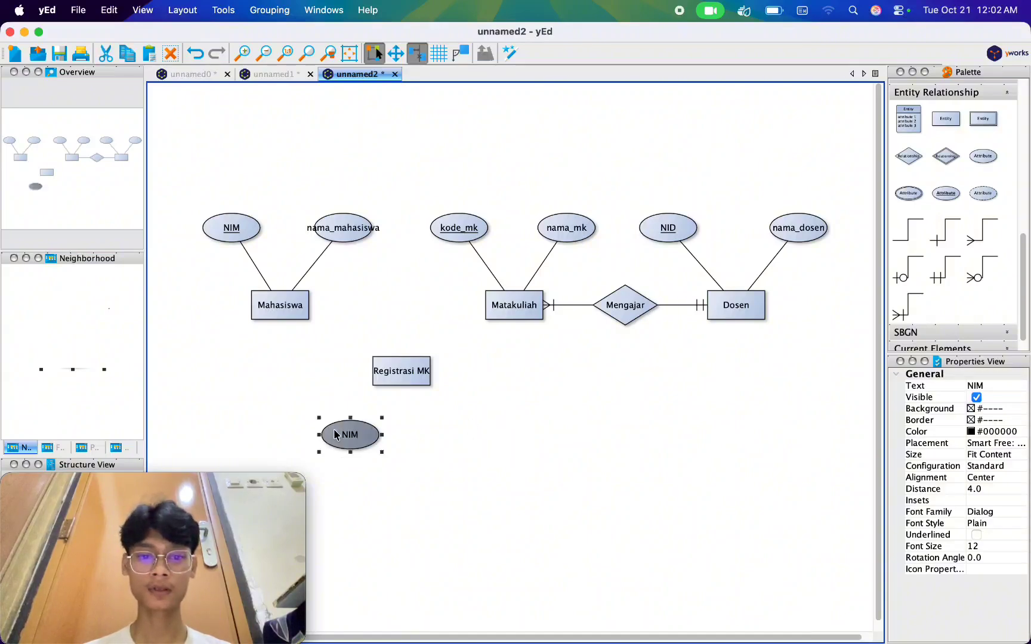
pyautogui.scroll(-3, 952, 516)
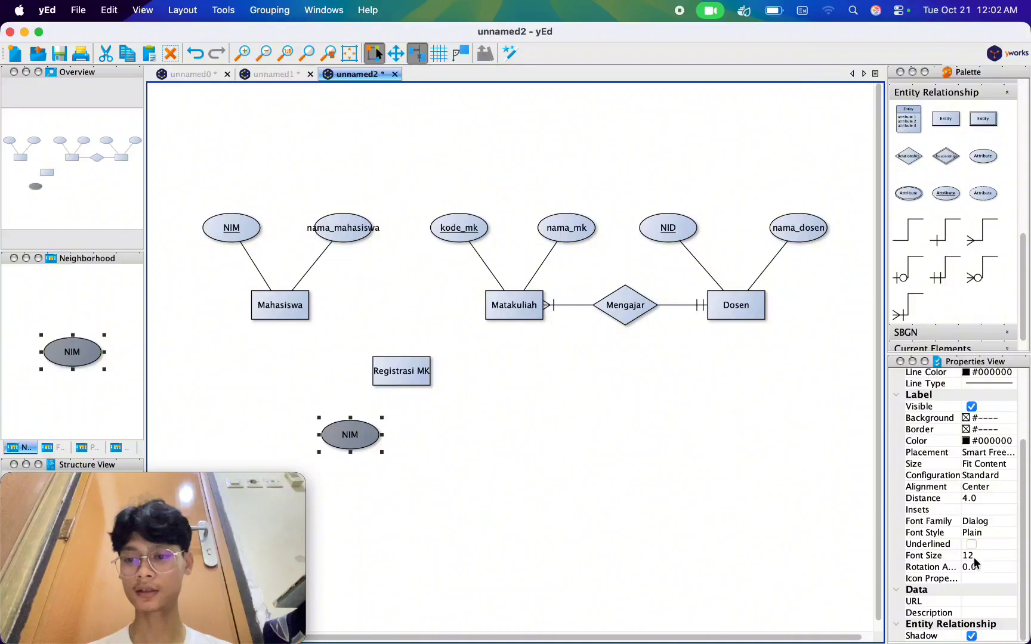
pyautogui.click(948, 544)
pyautogui.click(754, 567)
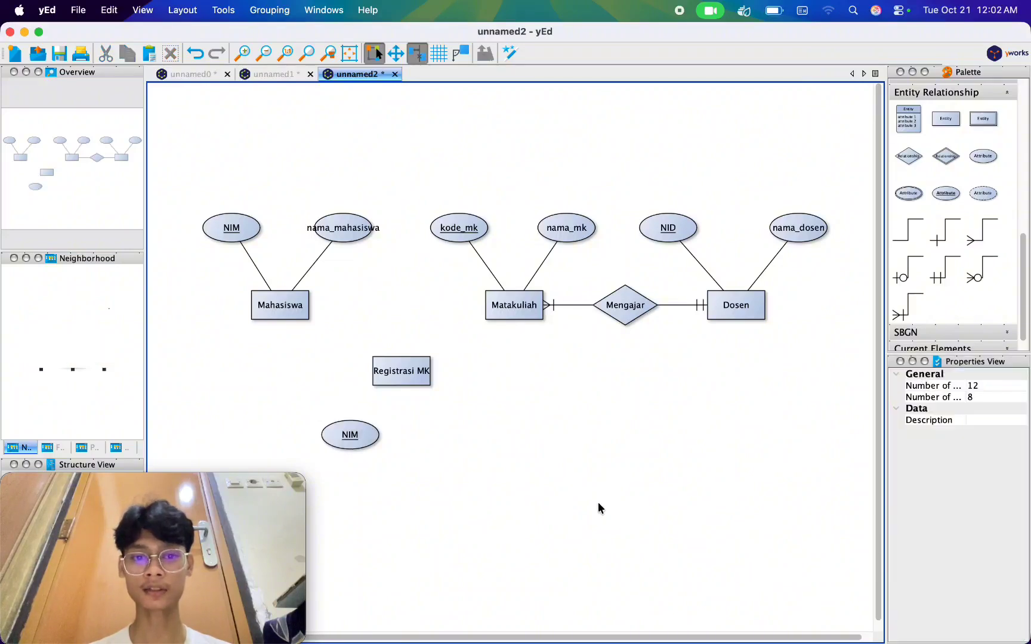
# Duplicate the underlined NIM attribute below Registrasi MK, place the copy to its right and rename it "kode_mk".
pyautogui.click(357, 431)
pyautogui.press('super+c')
pyautogui.click(488, 446)
pyautogui.press('super+v')
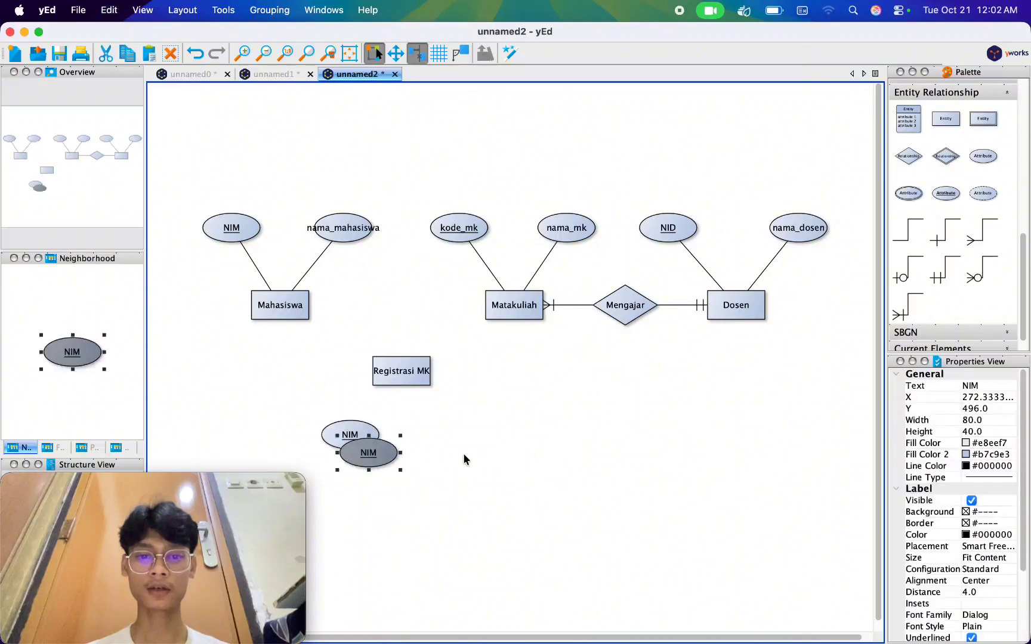
pyautogui.moveTo(370, 454); pyautogui.dragTo(448, 440)
pyautogui.doubleClick(448, 440)
pyautogui.write('kod')
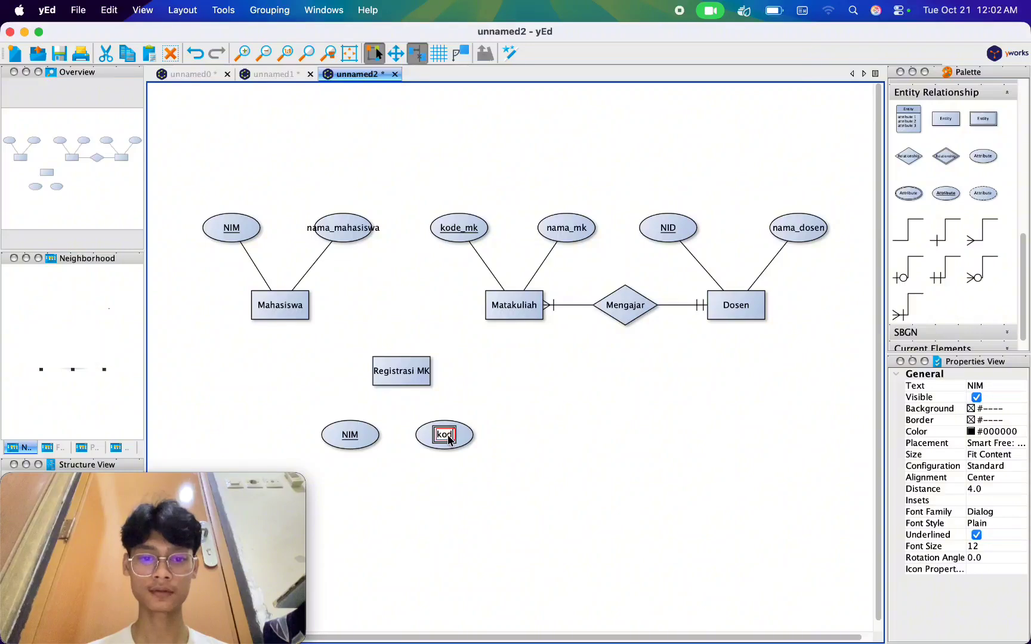
pyautogui.write('e_mk')
pyautogui.press('Return')
pyautogui.click(555, 505)
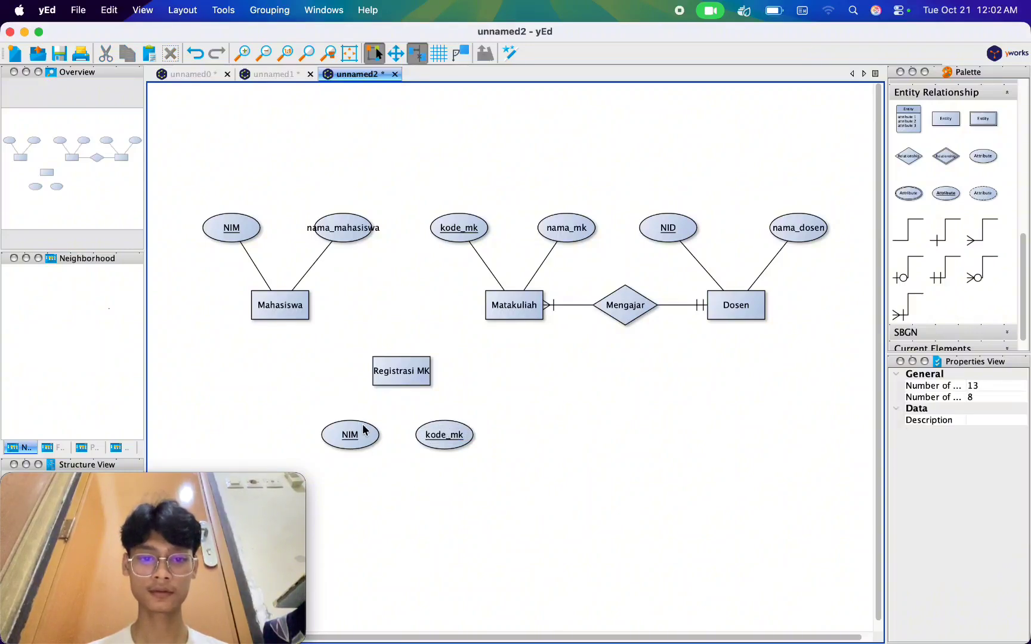
# Connect the lower NIM and kode_mk attributes to Registrasi MK and remove the target arrowheads from both lines.
pyautogui.moveTo(347, 444); pyautogui.dragTo(402, 366)
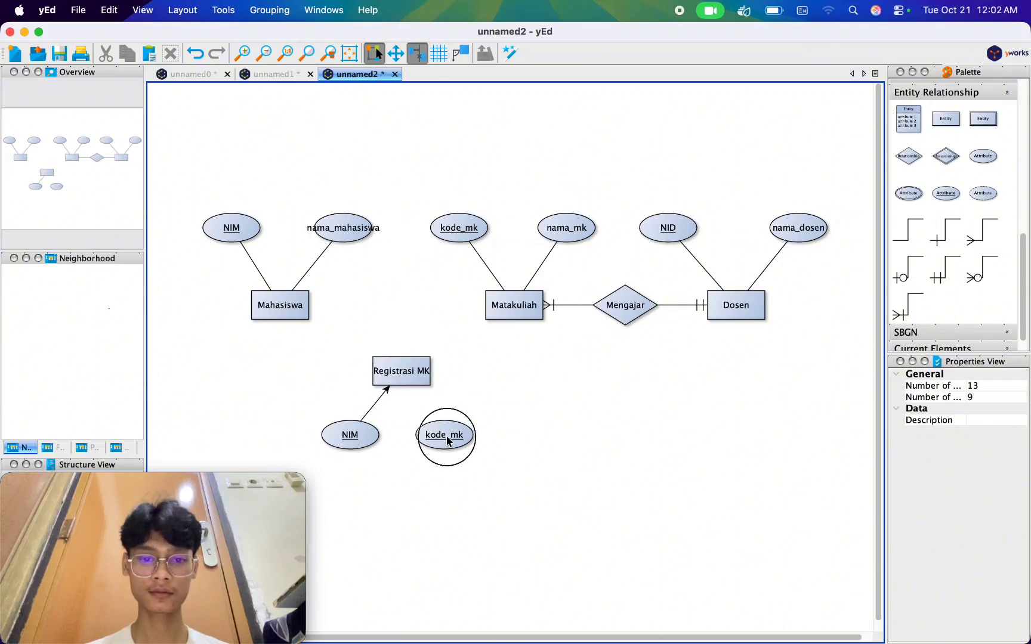
pyautogui.moveTo(448, 441); pyautogui.dragTo(404, 371)
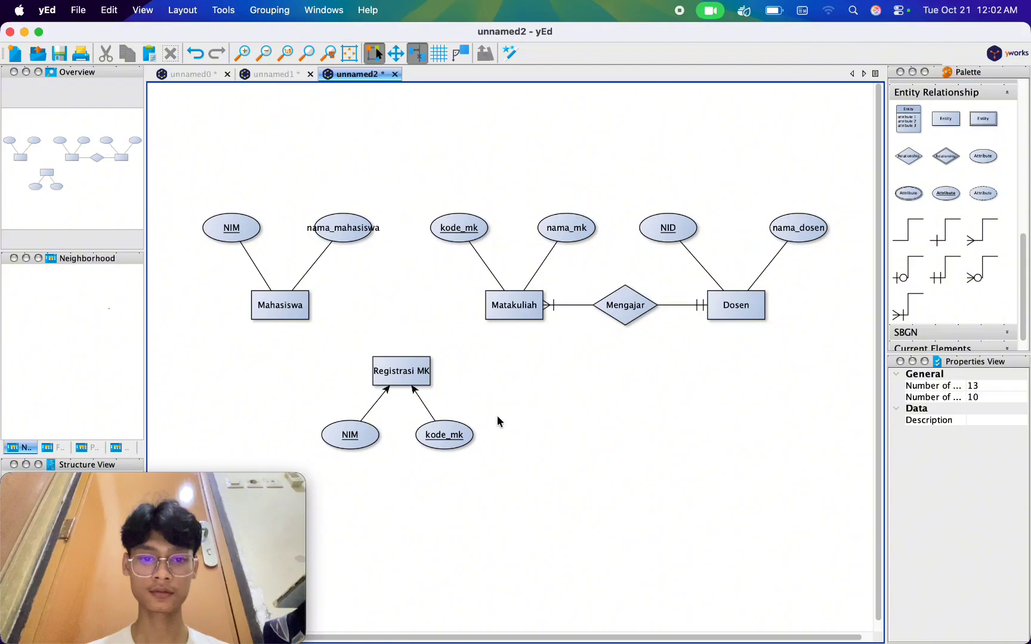
pyautogui.click(367, 413)
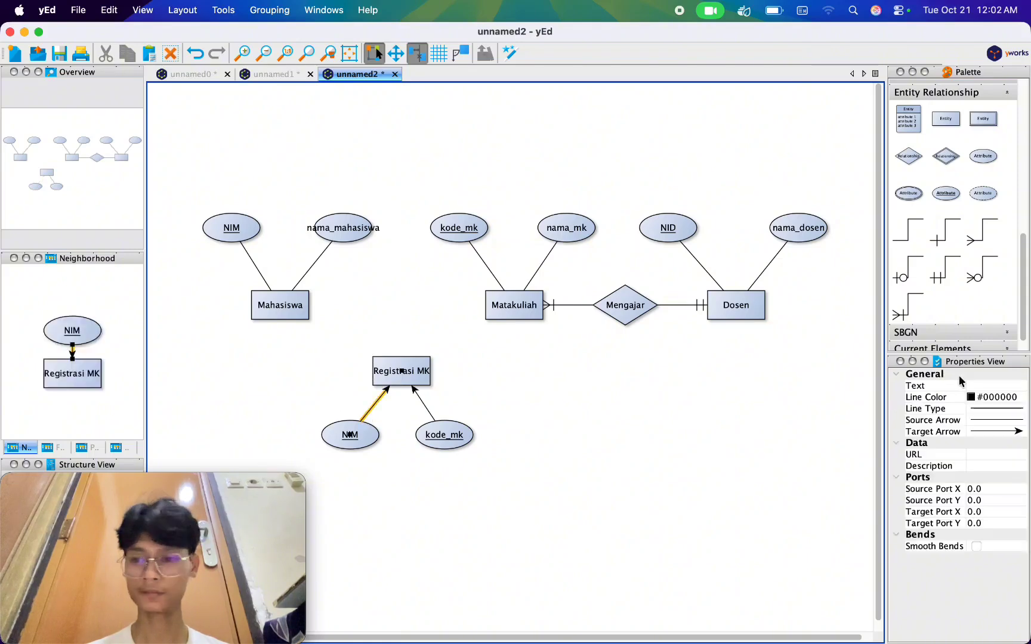
pyautogui.click(1008, 431)
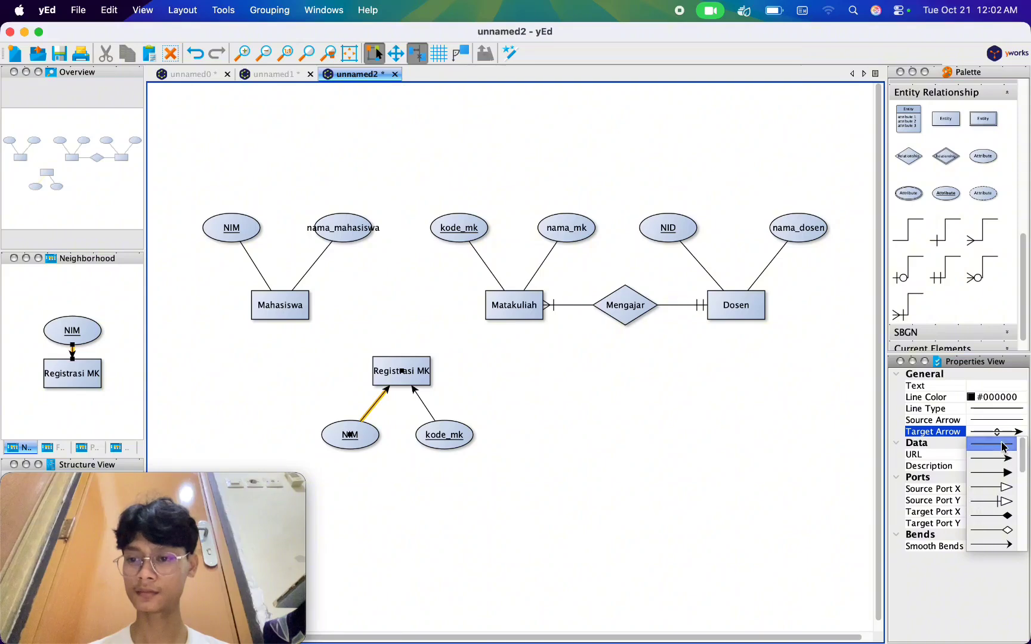
pyautogui.click(1004, 446)
pyautogui.click(582, 499)
pyautogui.click(424, 404)
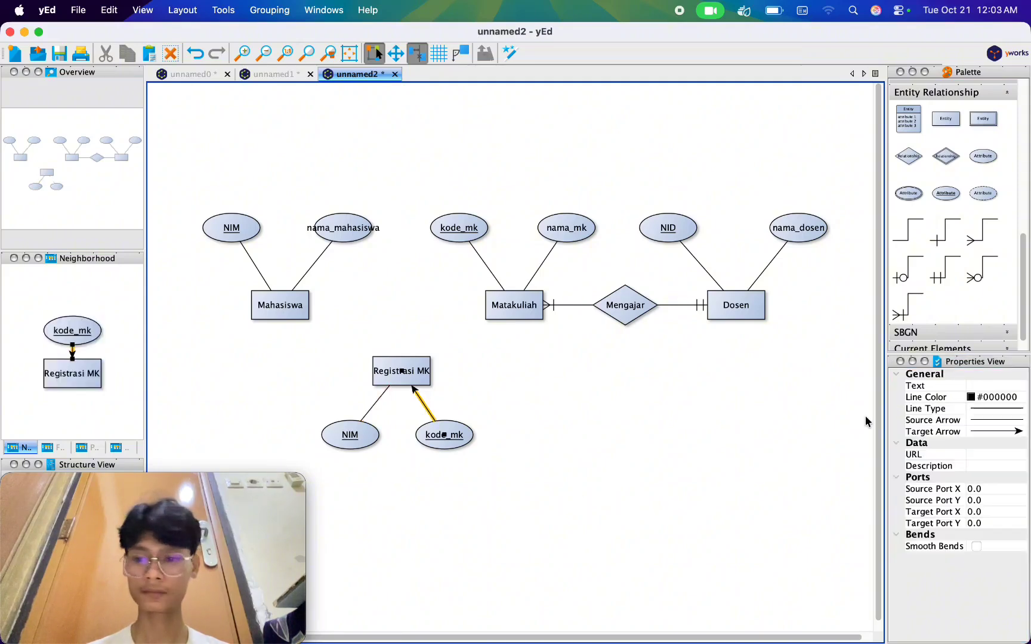
pyautogui.click(990, 431)
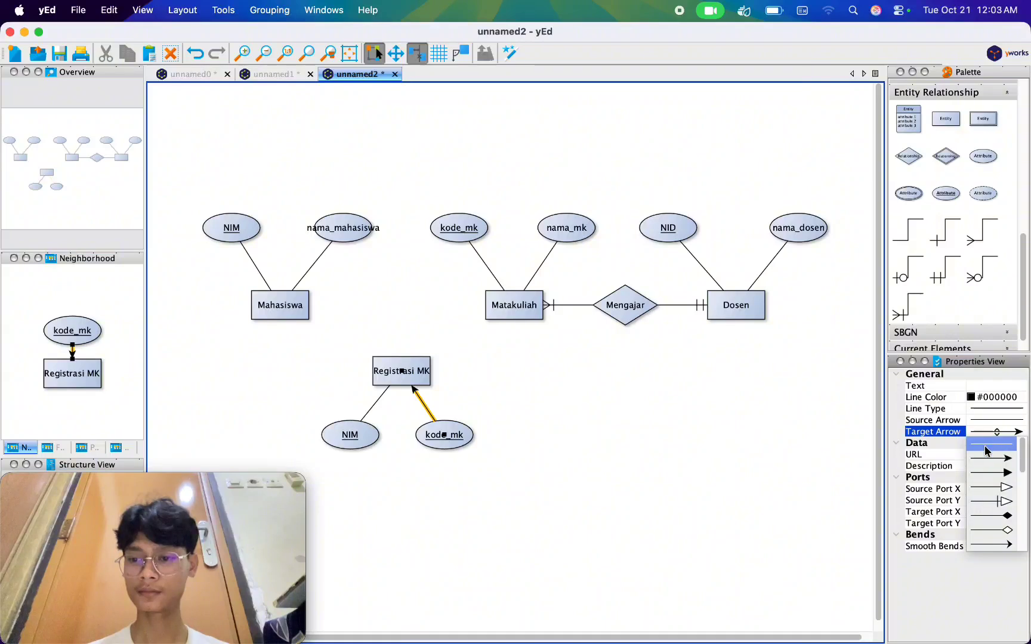
pyautogui.click(985, 447)
pyautogui.click(520, 519)
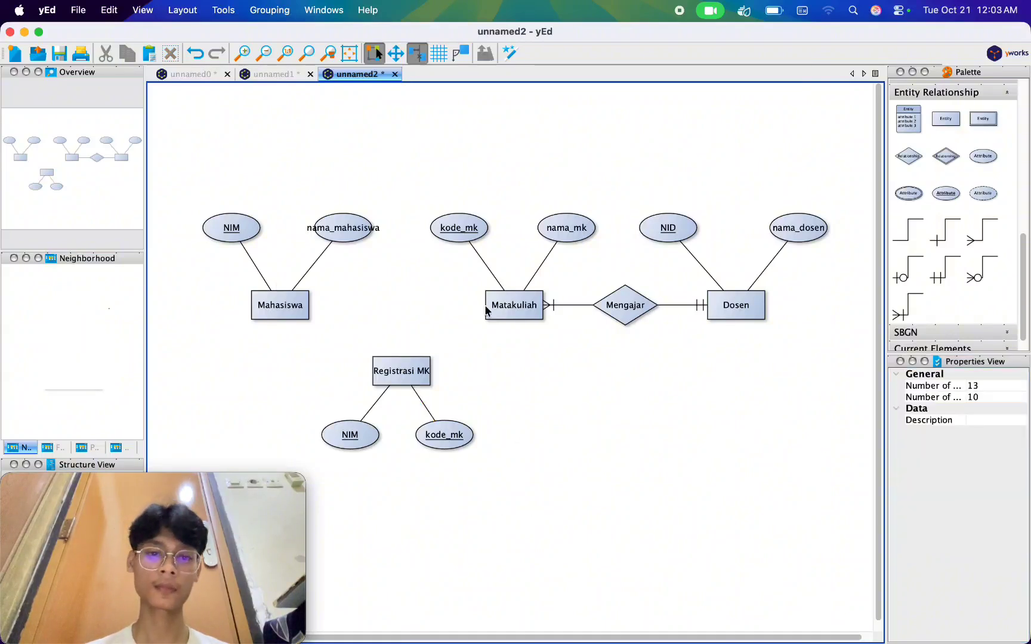
# Connect the Mahasiswa entity and the Matakuliah entity to Registrasi MK, drawing each line towards Registrasi MK.
pyautogui.moveTo(285, 306); pyautogui.dragTo(402, 377)
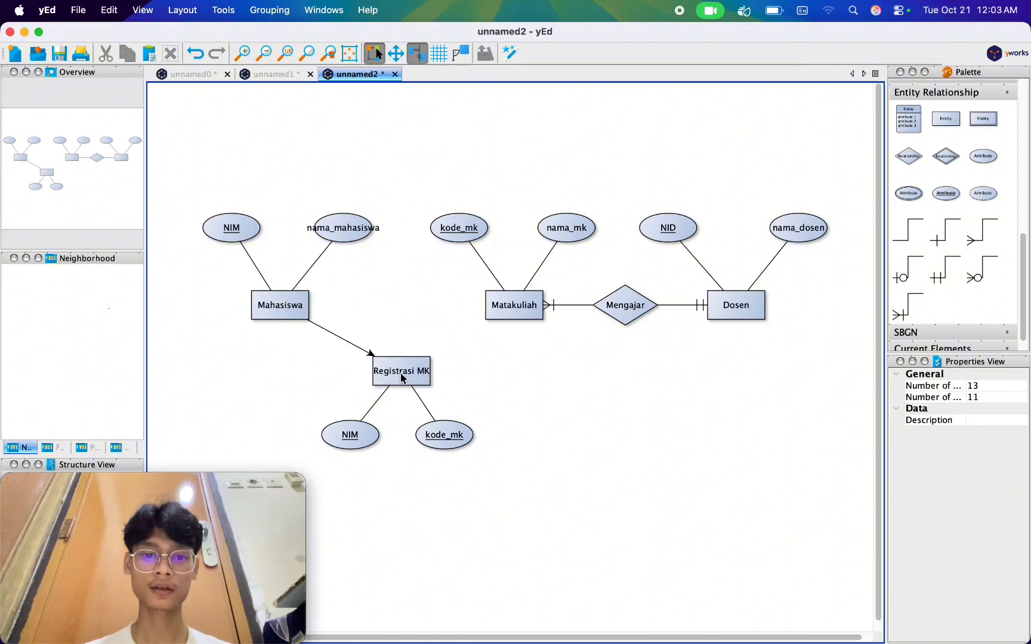
pyautogui.moveTo(516, 308); pyautogui.dragTo(398, 369)
pyautogui.click(511, 396)
# Give the line from Matakuliah to Registrasi MK a single-bar source arrow and a crow's foot target arrow.
pyautogui.click(478, 333)
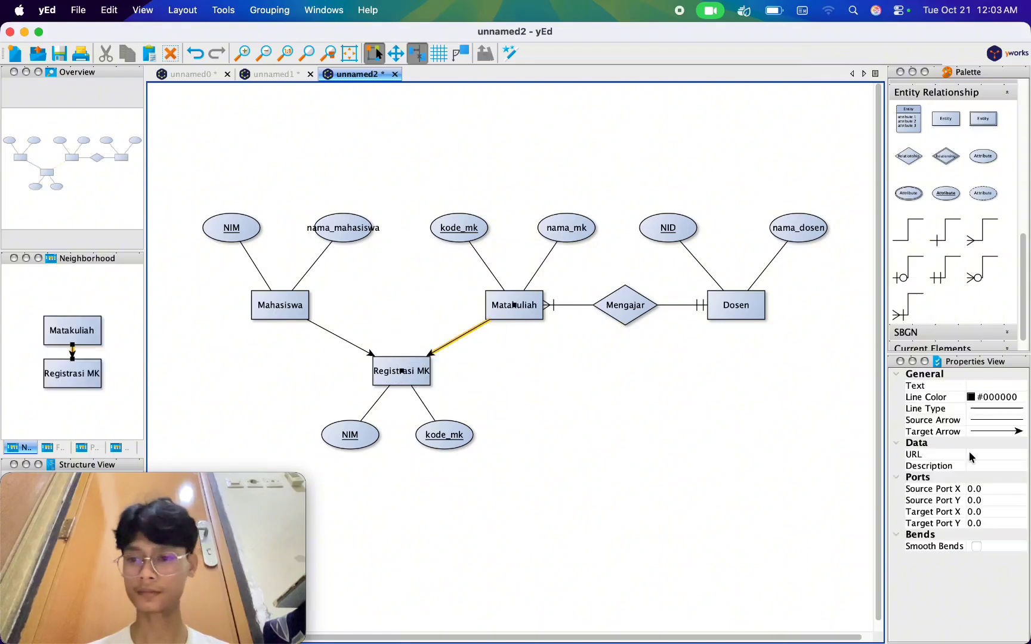
pyautogui.click(979, 421)
pyautogui.scroll(-3, 989, 507)
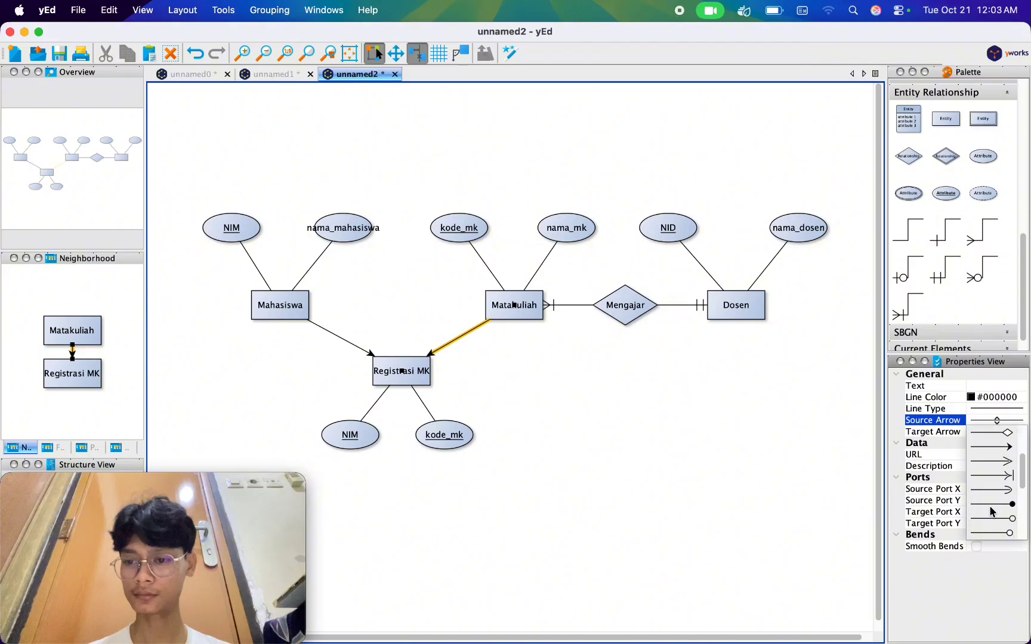
pyautogui.scroll(-5, 989, 505)
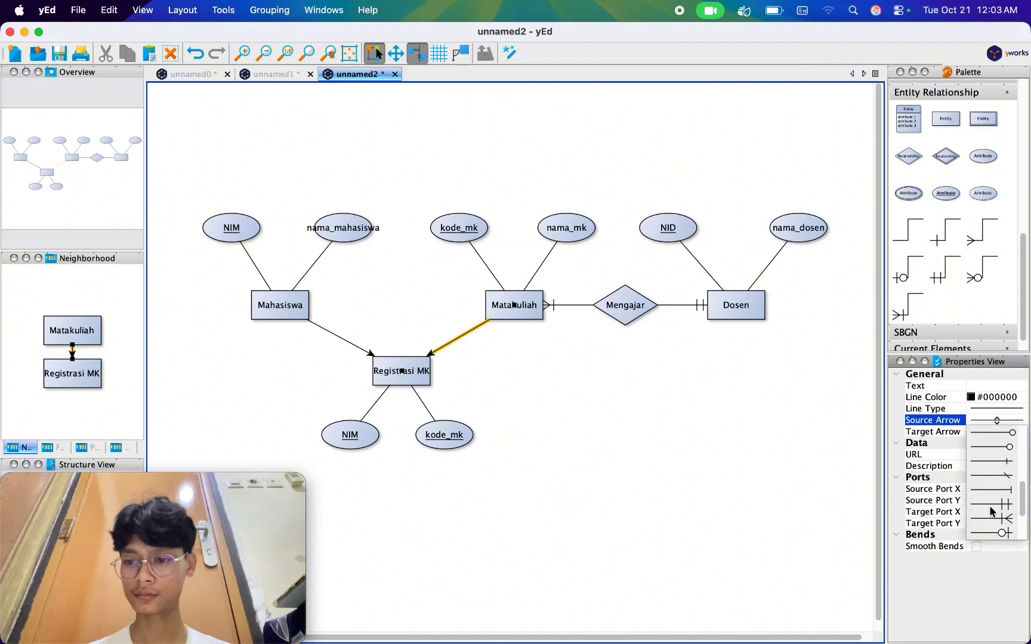
pyautogui.click(985, 491)
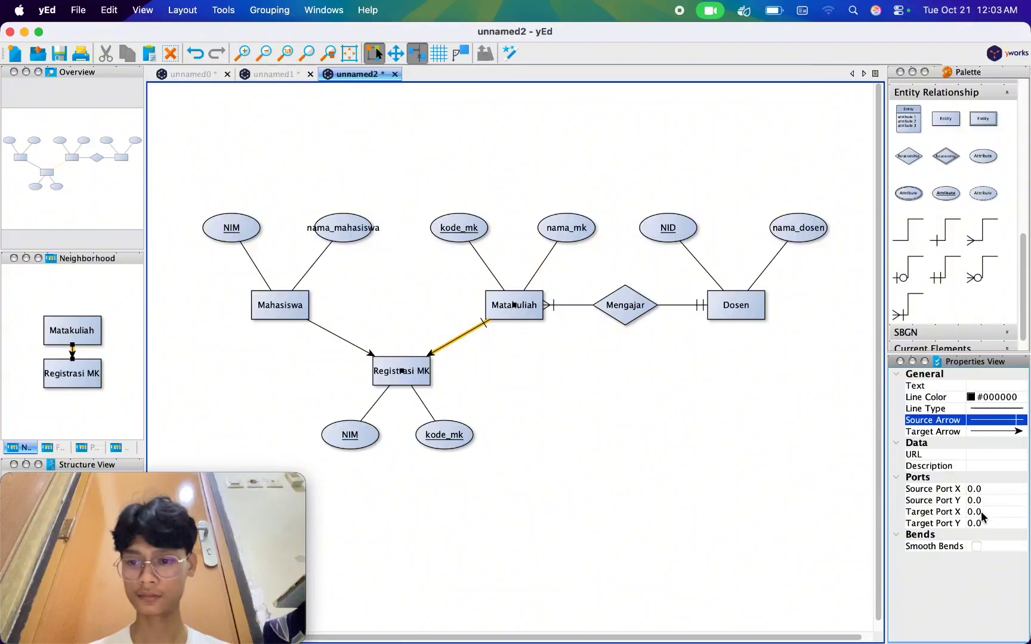
pyautogui.click(1001, 433)
pyautogui.scroll(-4, 1000, 495)
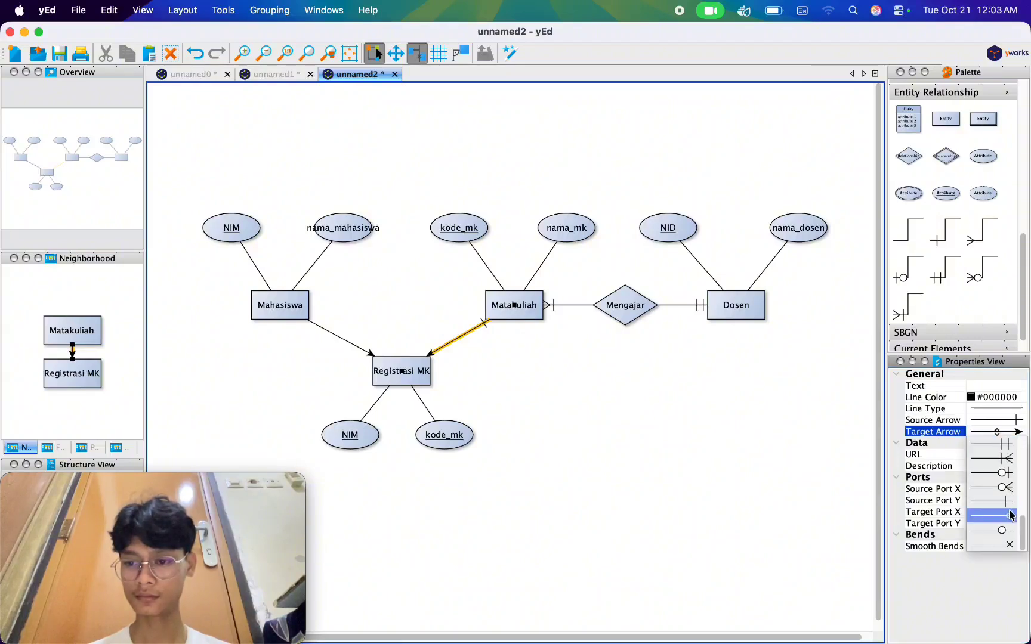
pyautogui.click(1006, 522)
pyautogui.click(587, 430)
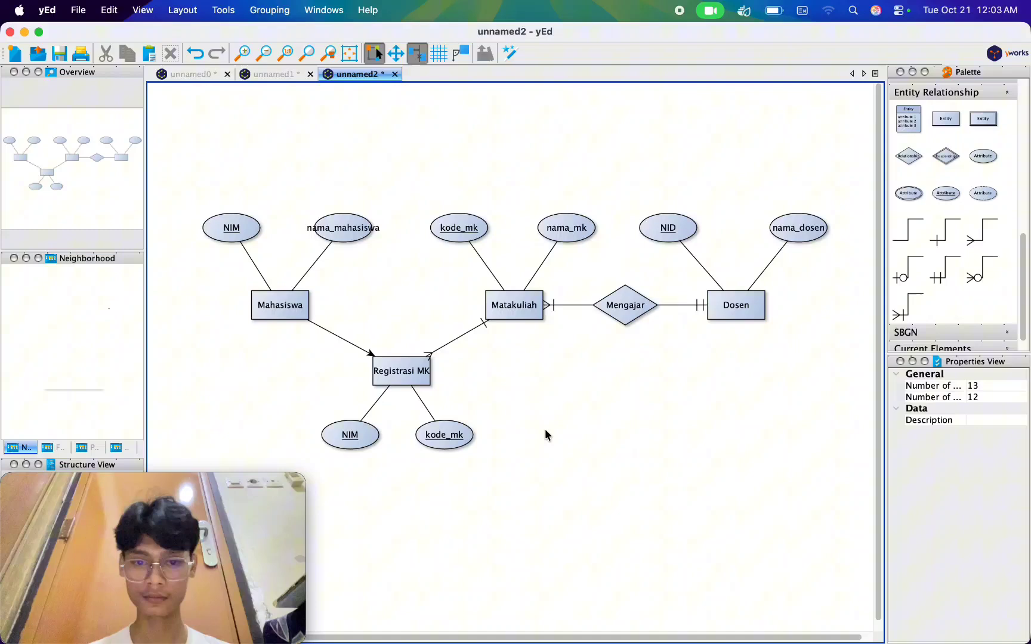
# Set the Mahasiswa to Registrasi MK line's source arrow to a single bar and its target arrow to a crow's foot.
pyautogui.click(353, 346)
pyautogui.click(997, 421)
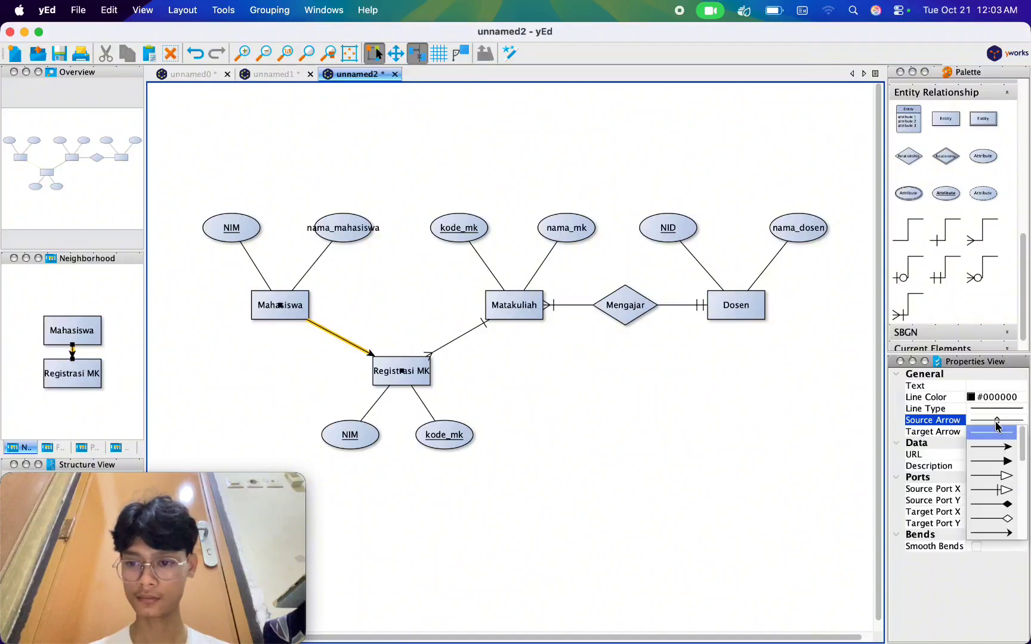
pyautogui.scroll(-3, 998, 501)
pyautogui.click(995, 492)
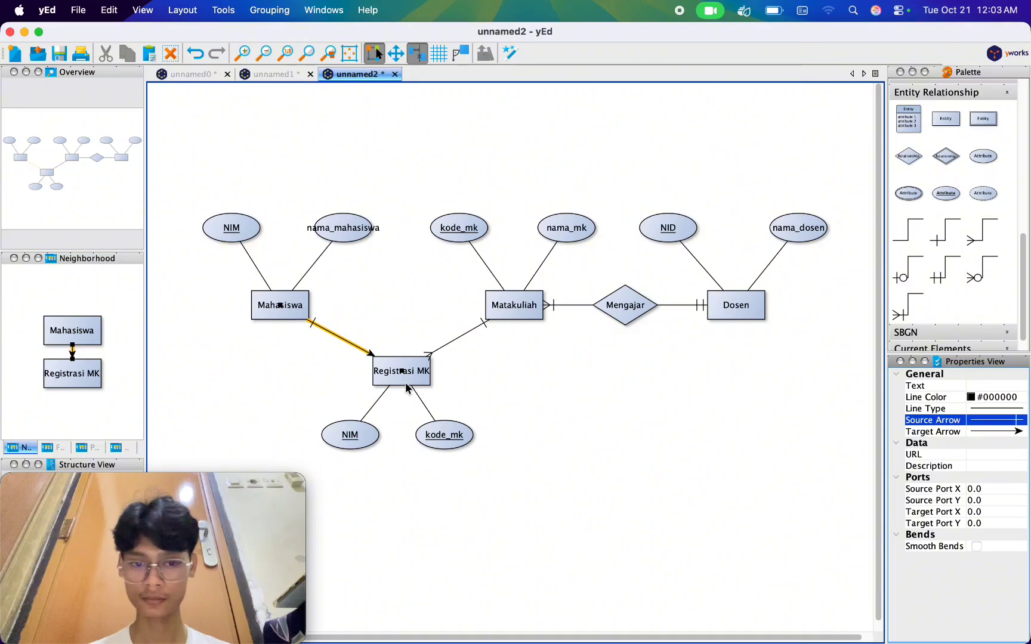
pyautogui.click(988, 432)
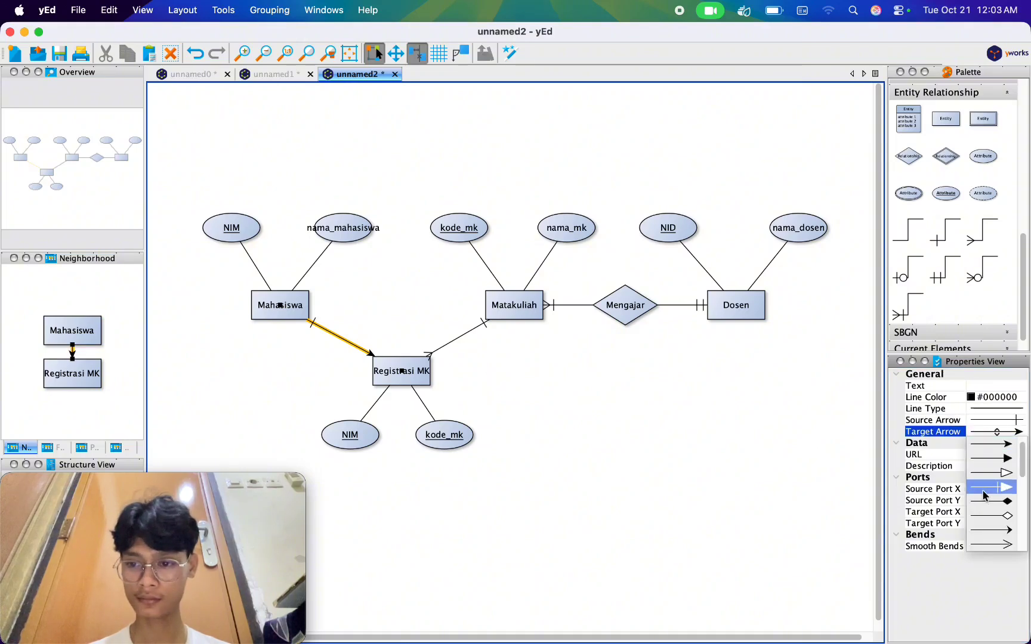
pyautogui.click(992, 515)
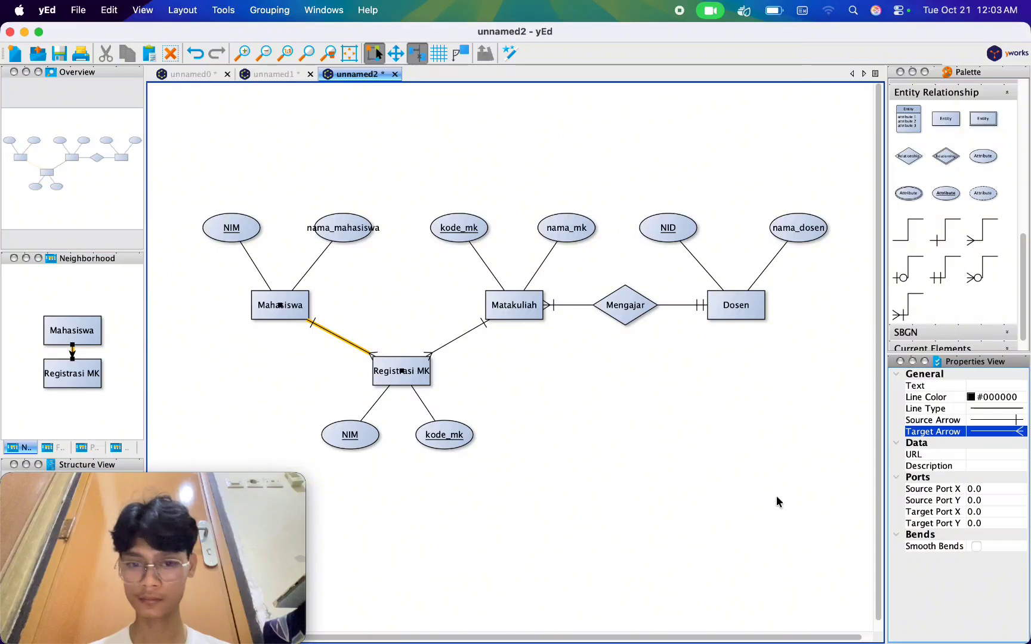
pyautogui.click(776, 496)
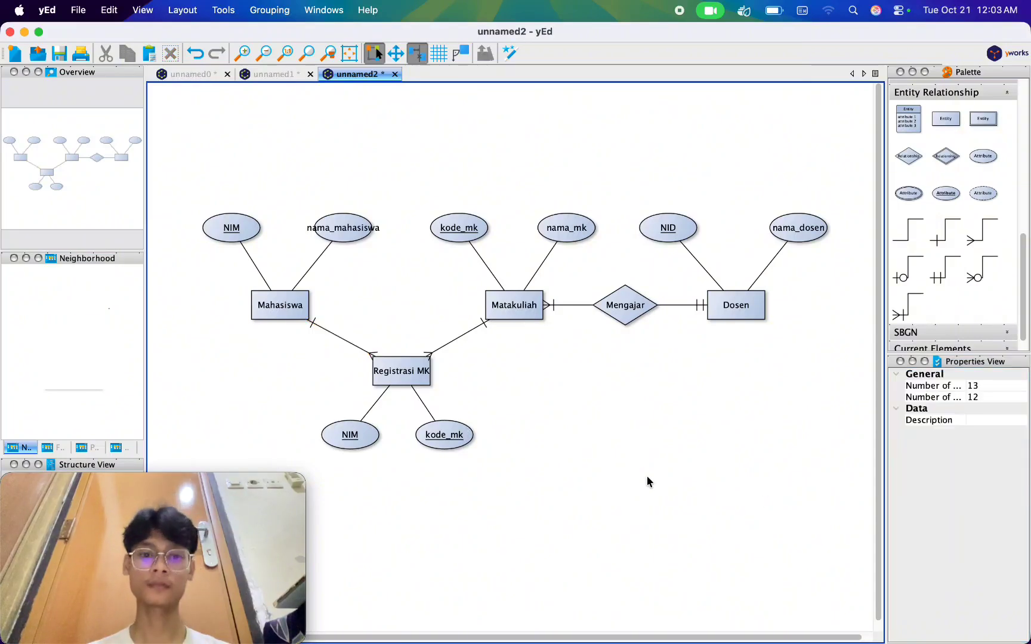
pyautogui.scroll(-1, 647, 481)
pyautogui.hscroll(1, 647, 481)
pyautogui.hscroll(-1, 646, 476)
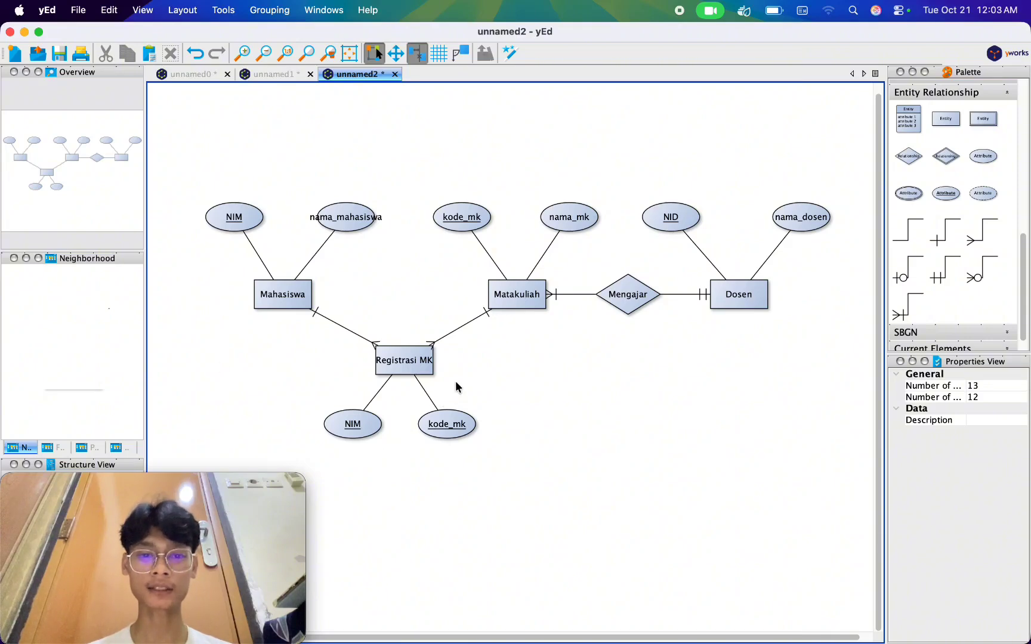
pyautogui.hscroll(2, 599, 431)
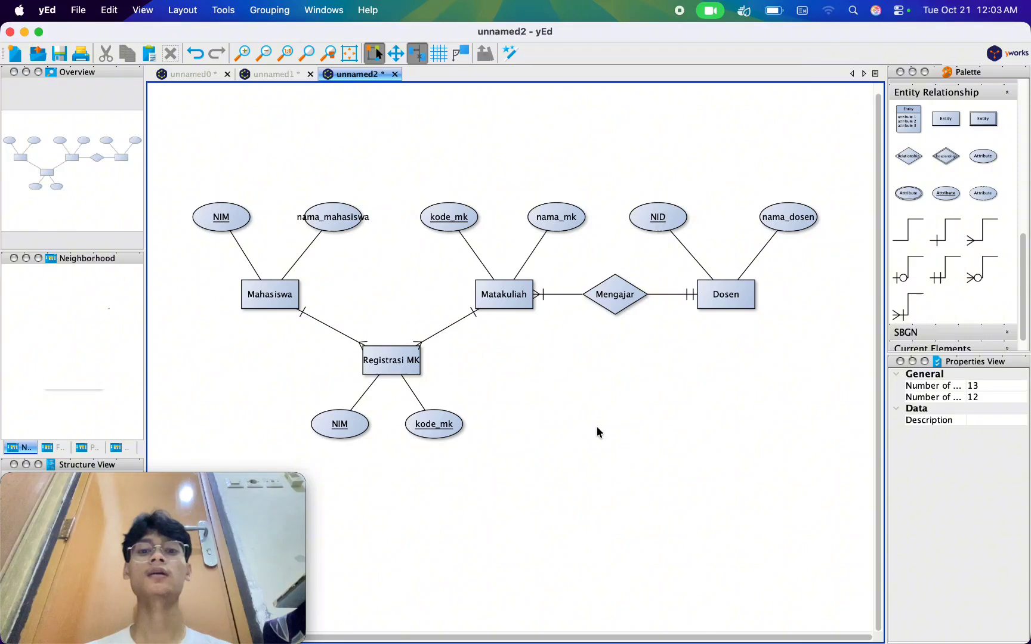